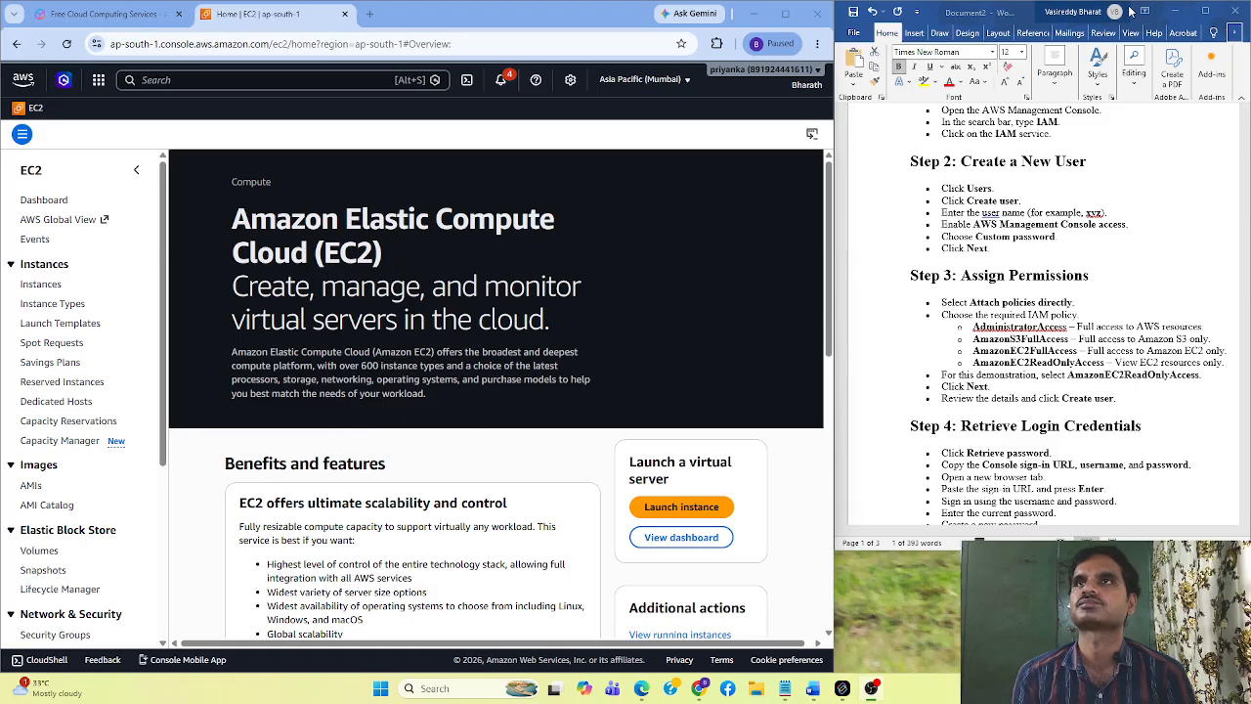
Search the console for 'iam' and open the IAM service dashboard.
{"action": "scroll", "coordinate": [992, 231], "scroll_direction": "up", "scroll_amount": 3}
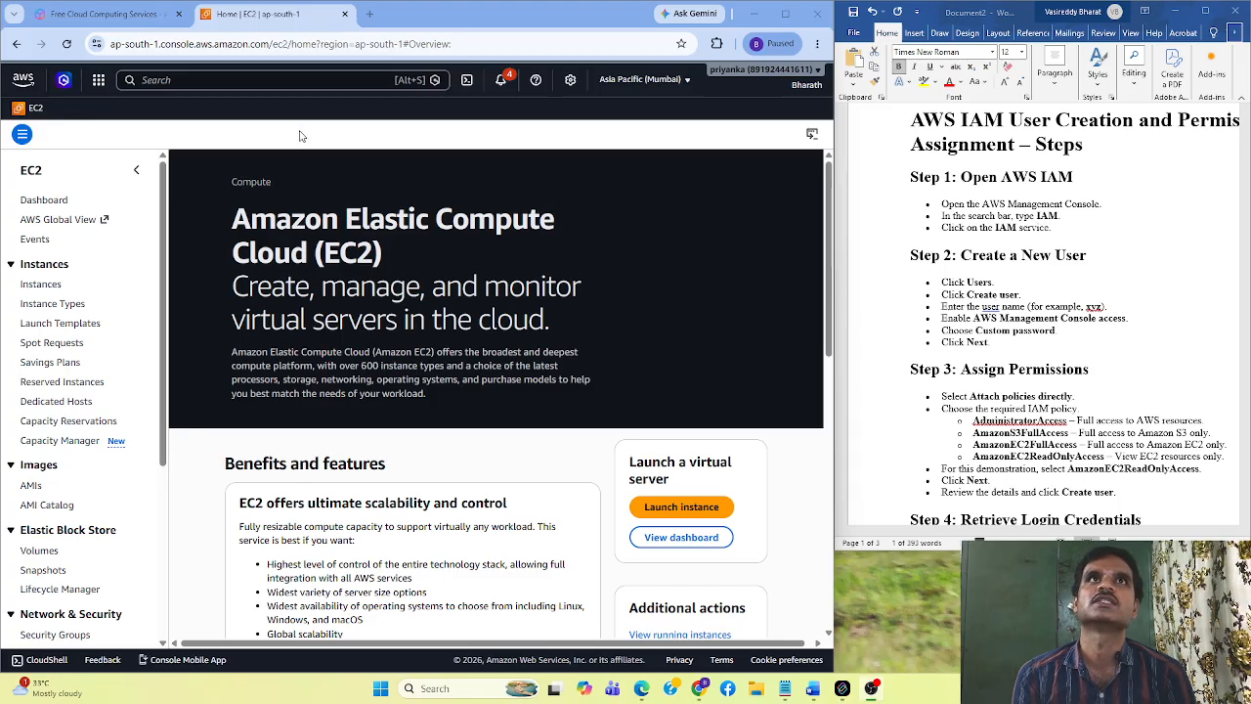
{"action": "left_click", "coordinate": [329, 82]}
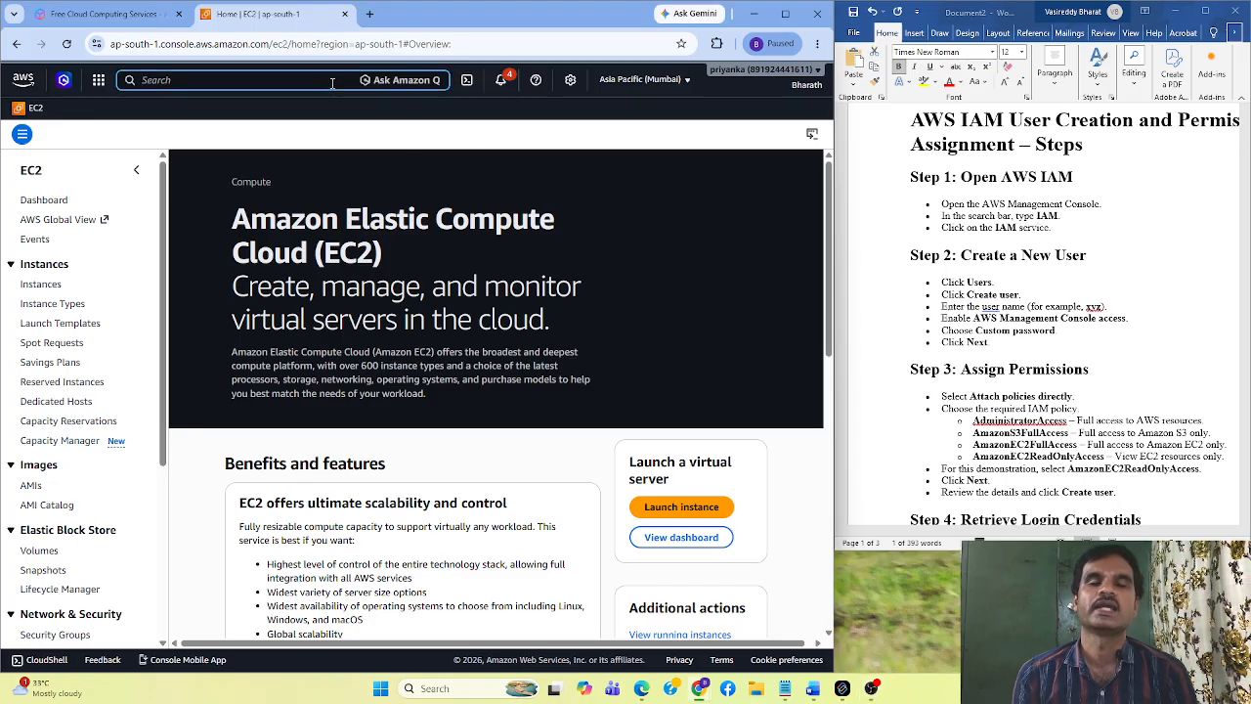
{"action": "type", "text": "i am"}
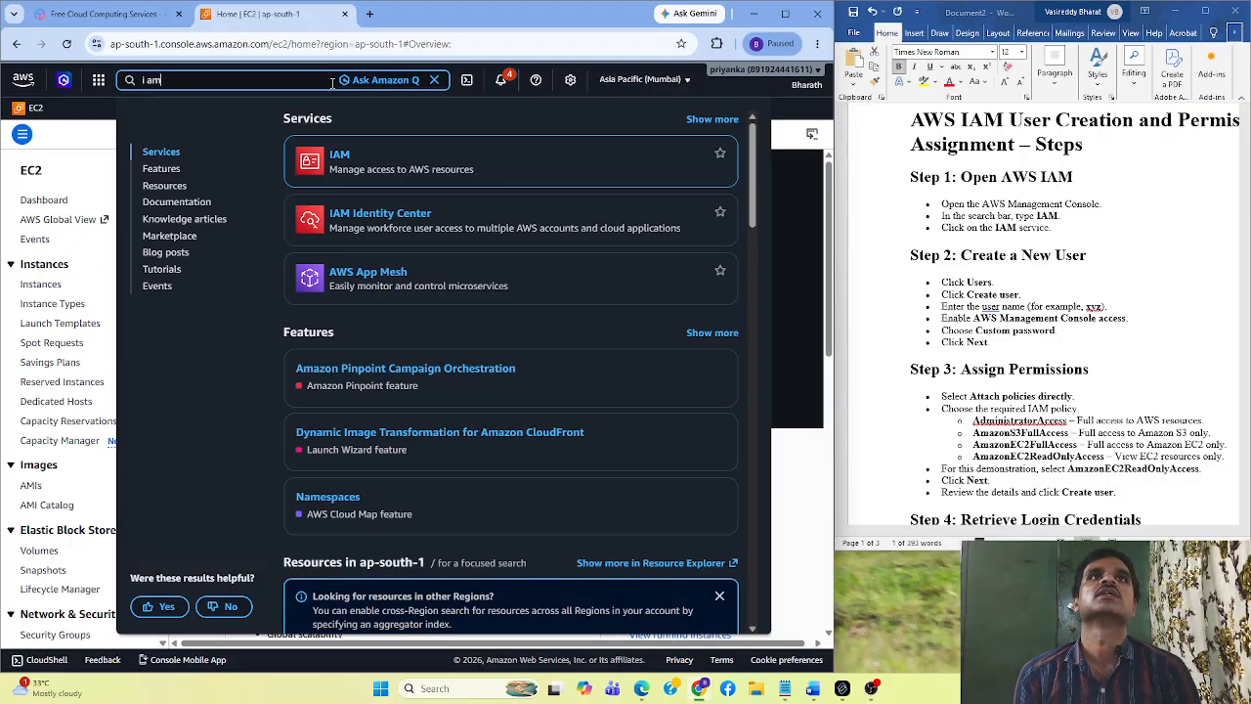
{"action": "mouse_move", "coordinate": [344, 160]}
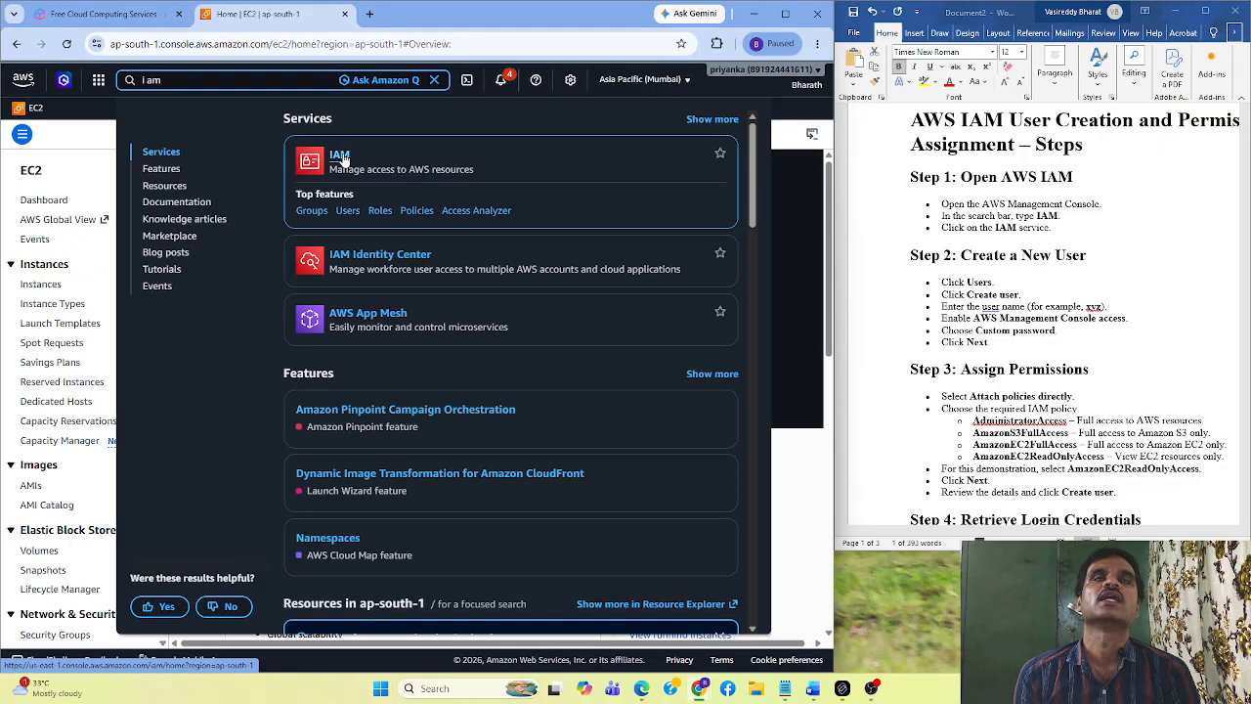
{"action": "left_click", "coordinate": [344, 159]}
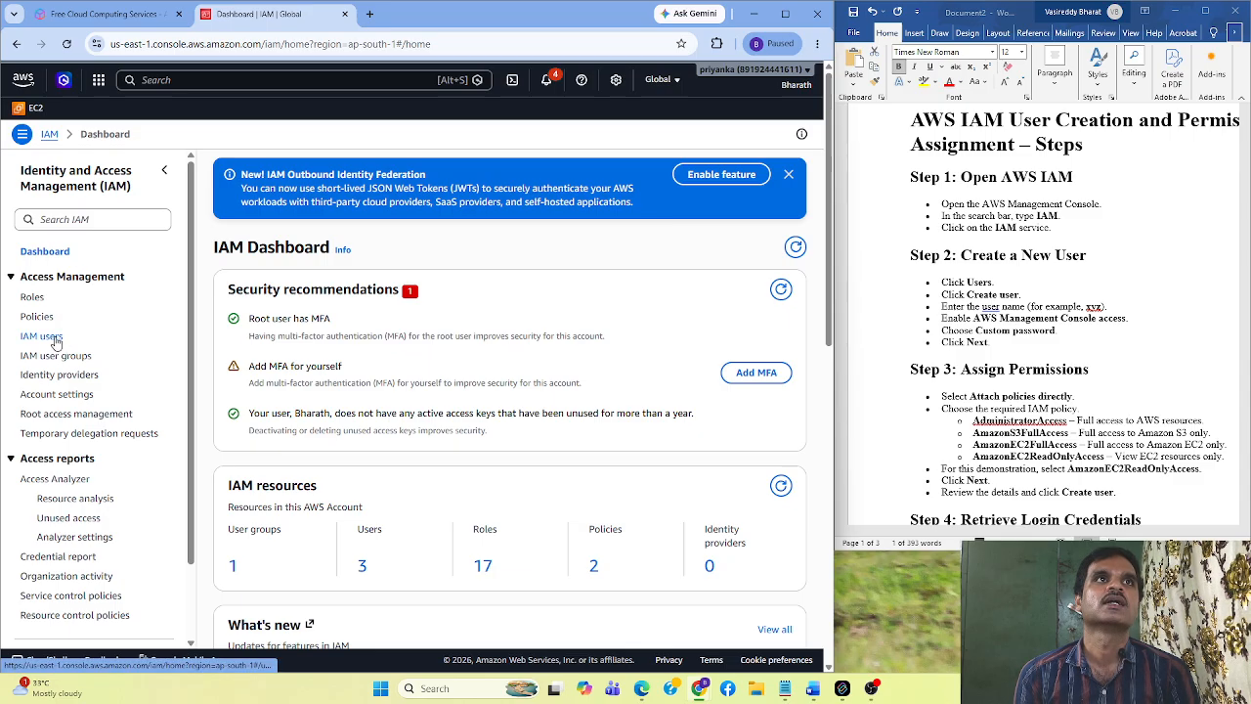
Start creating IAM user Xyz with AWS Management Console access.
{"action": "left_click", "coordinate": [42, 336]}
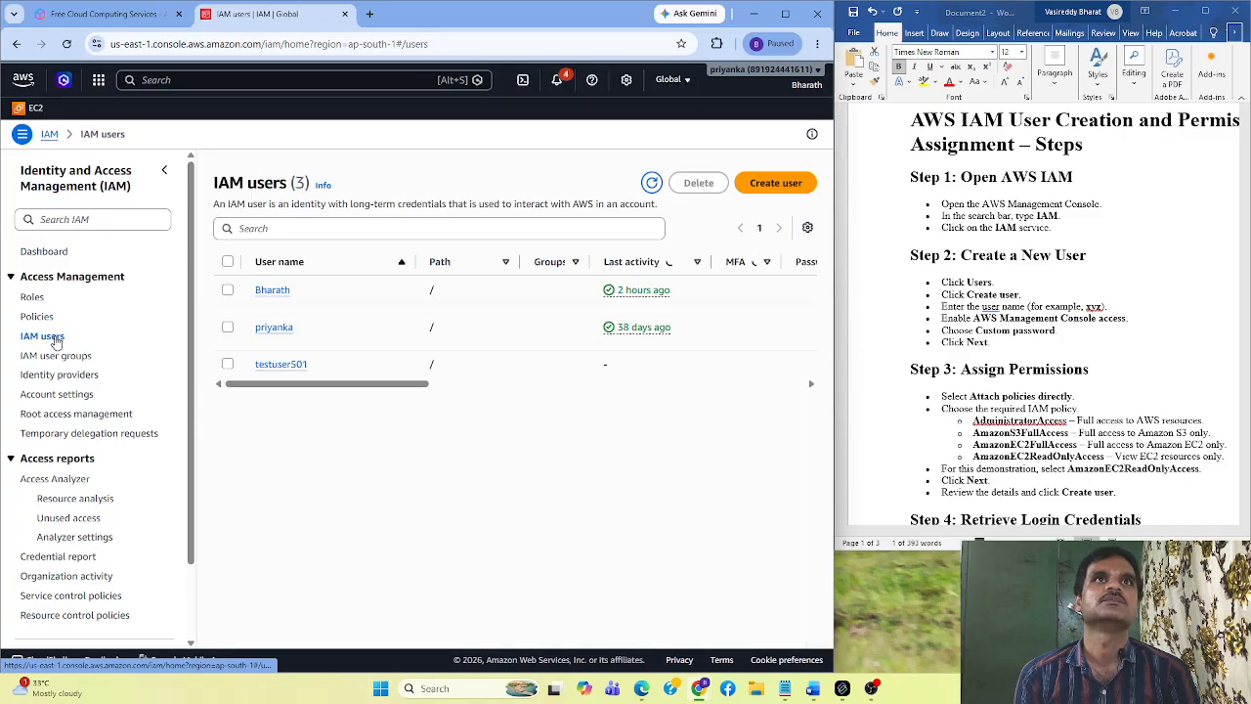
{"action": "left_click", "coordinate": [768, 189]}
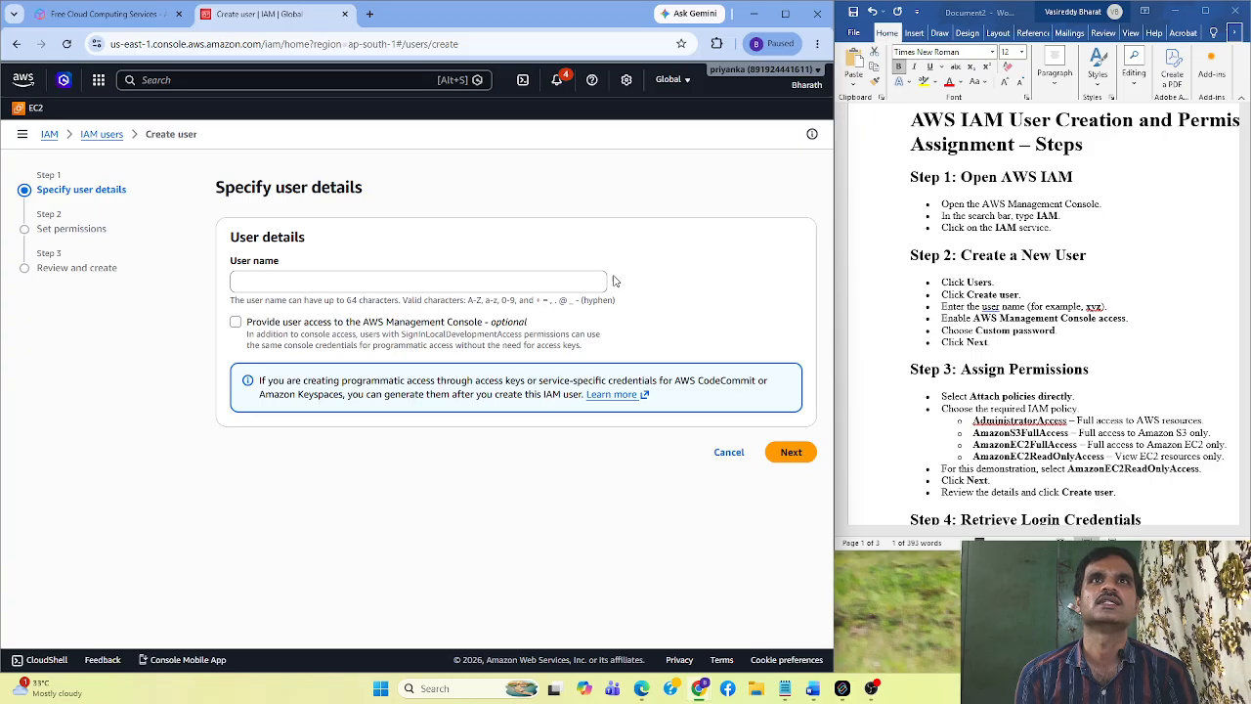
{"action": "left_click", "coordinate": [579, 280]}
{"action": "left_click", "coordinate": [344, 318]}
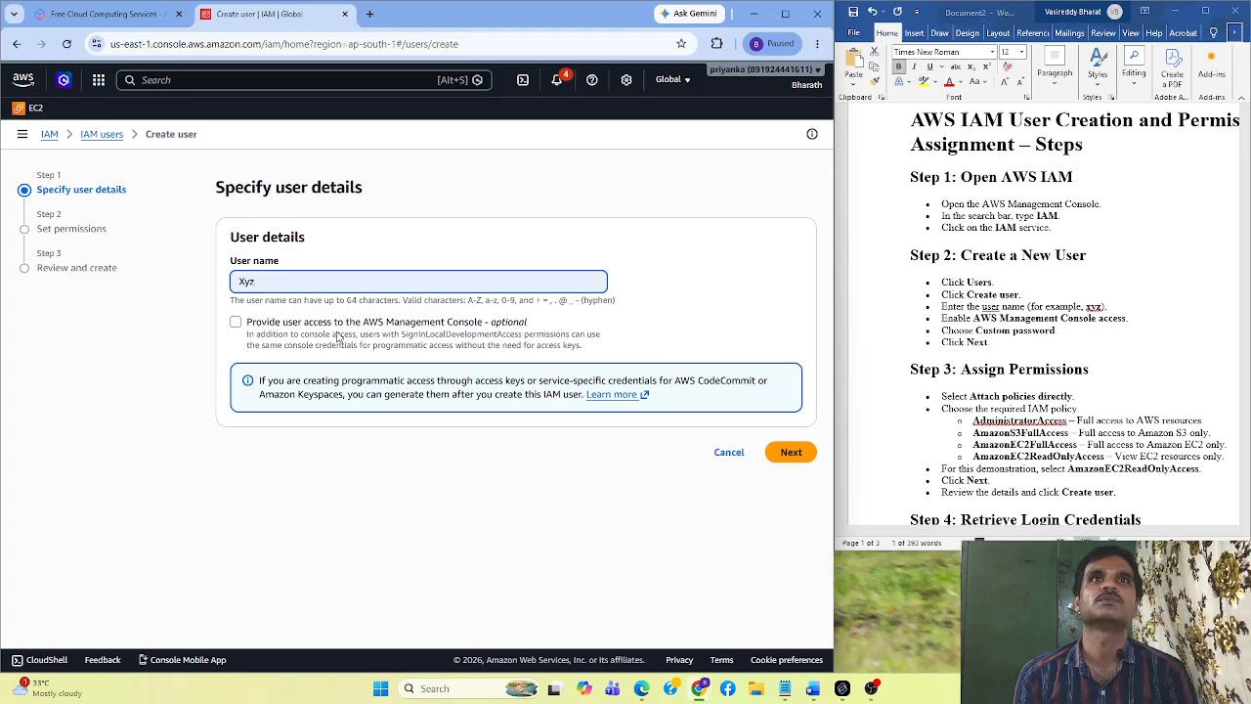
{"action": "left_click", "coordinate": [235, 322]}
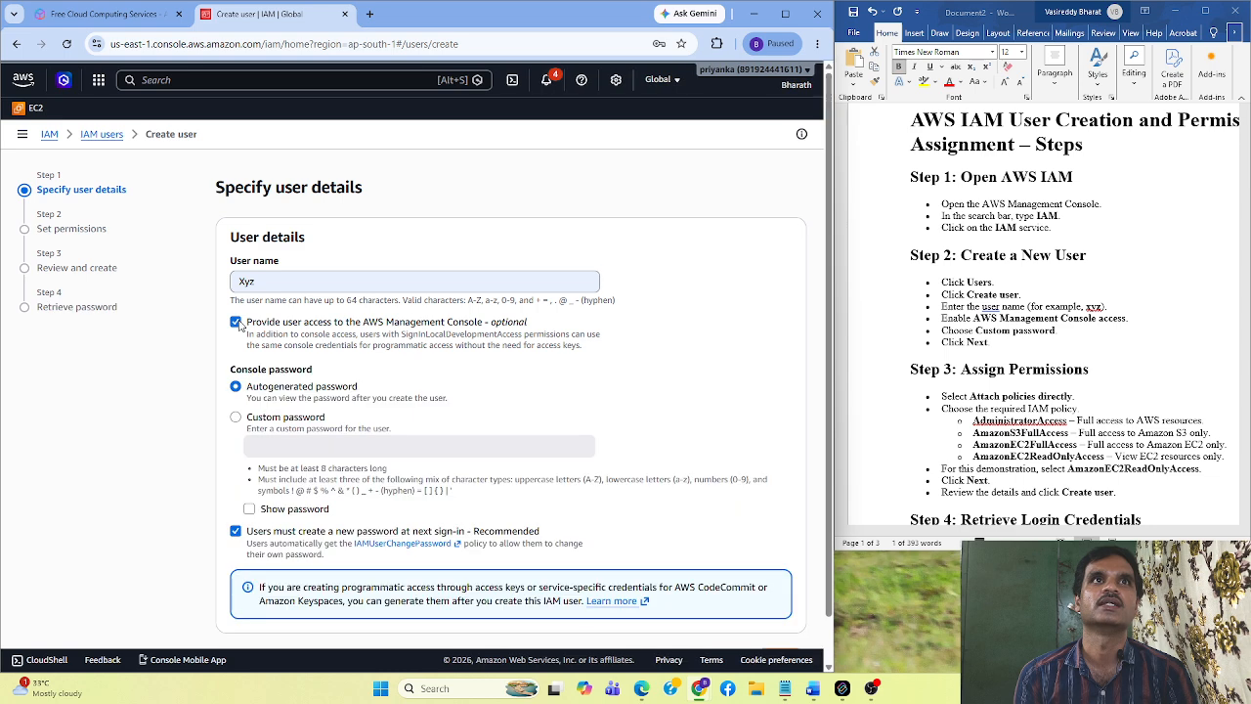
Give Xyz a custom console password and continue to the permissions step.
{"action": "left_click", "coordinate": [236, 417]}
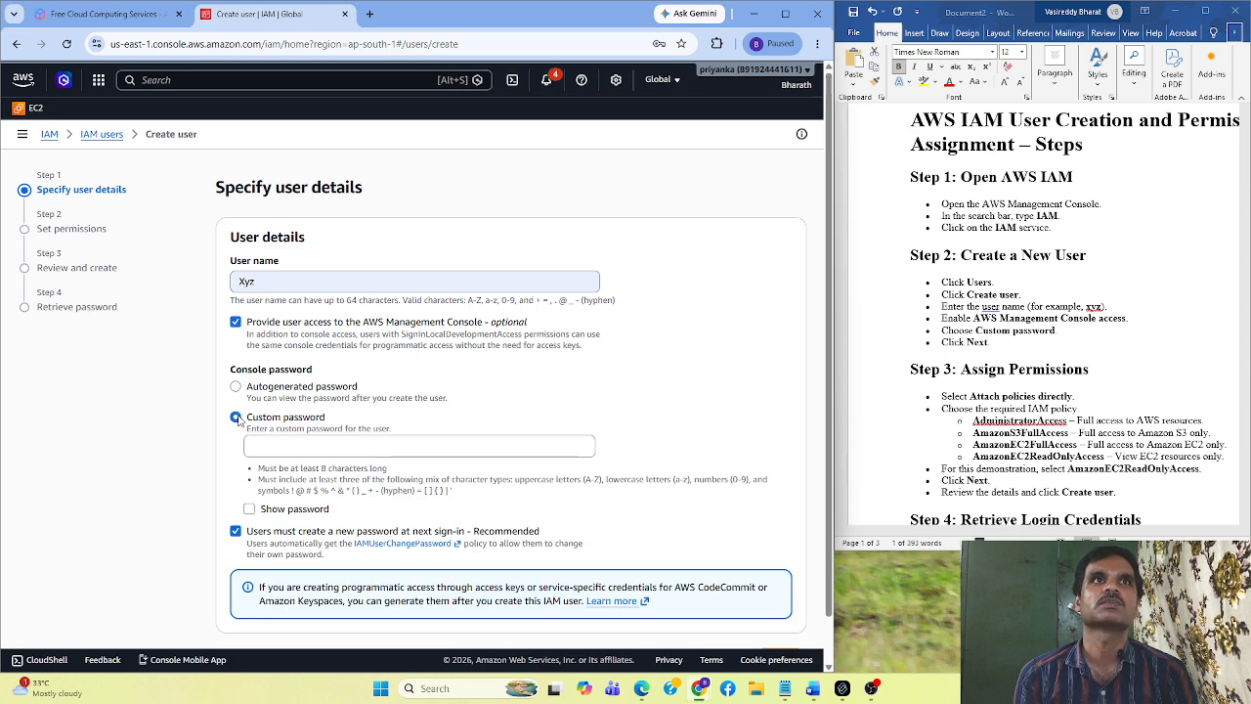
{"action": "scroll", "coordinate": [427, 392], "scroll_direction": "down", "scroll_amount": 1}
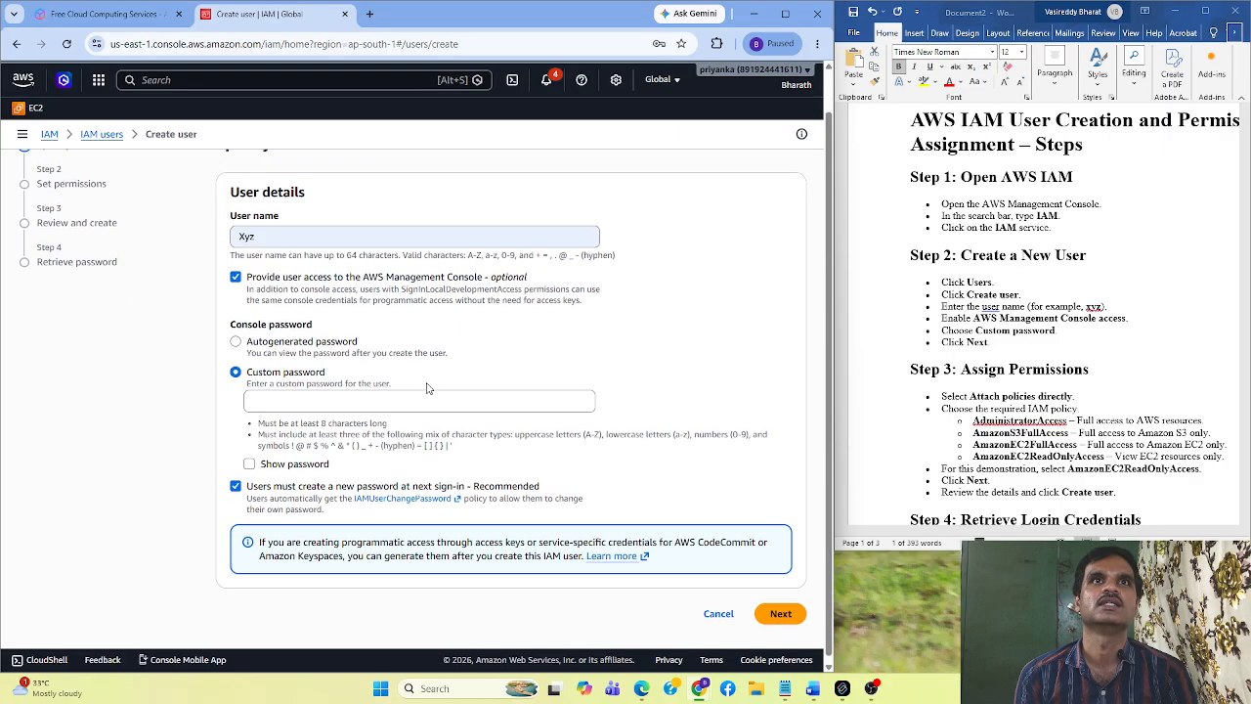
{"action": "left_click", "coordinate": [427, 392]}
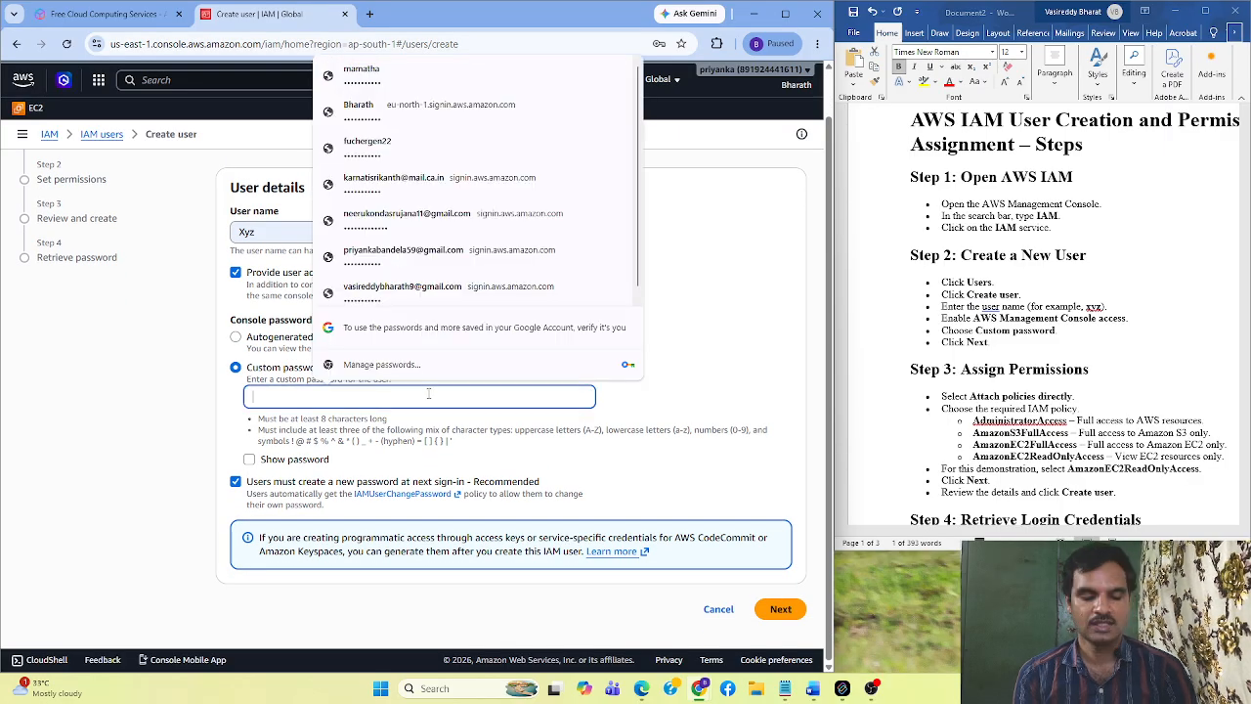
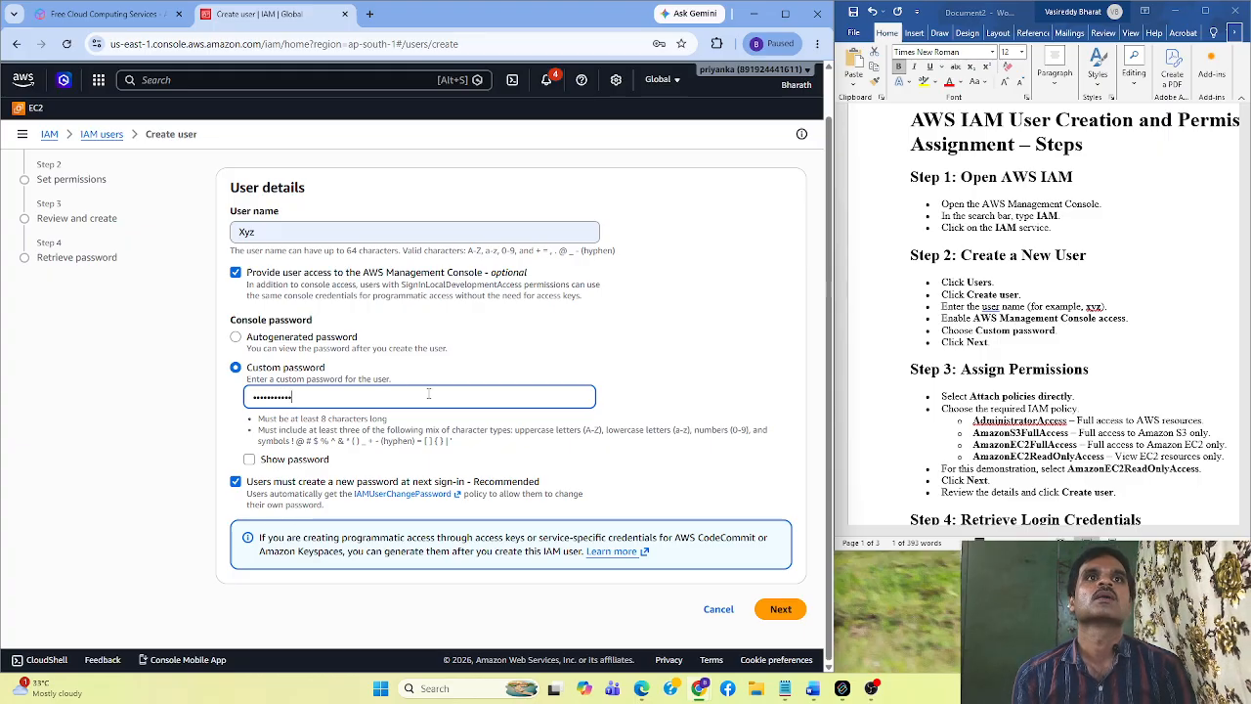
{"action": "left_click", "coordinate": [782, 610]}
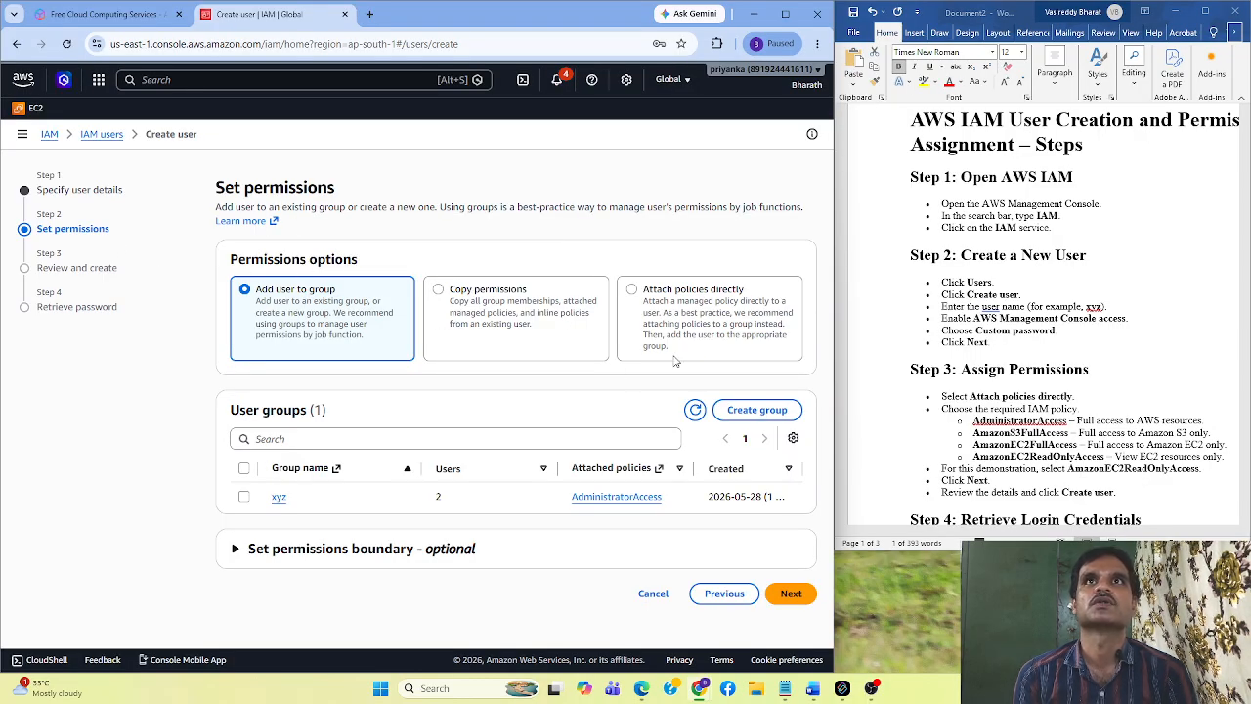
Choose Attach policies directly and browse the list of 1520 permissions policies.
{"action": "left_click", "coordinate": [634, 298]}
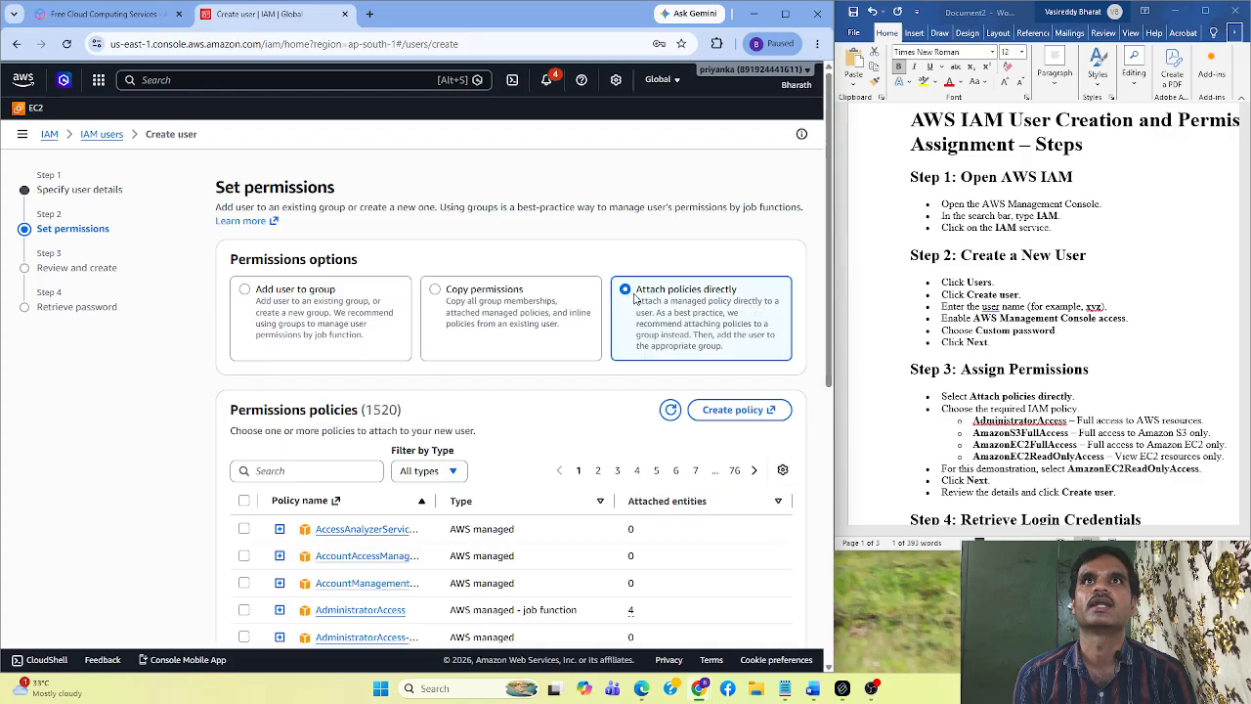
{"action": "scroll", "coordinate": [634, 298], "scroll_direction": "down", "scroll_amount": 1}
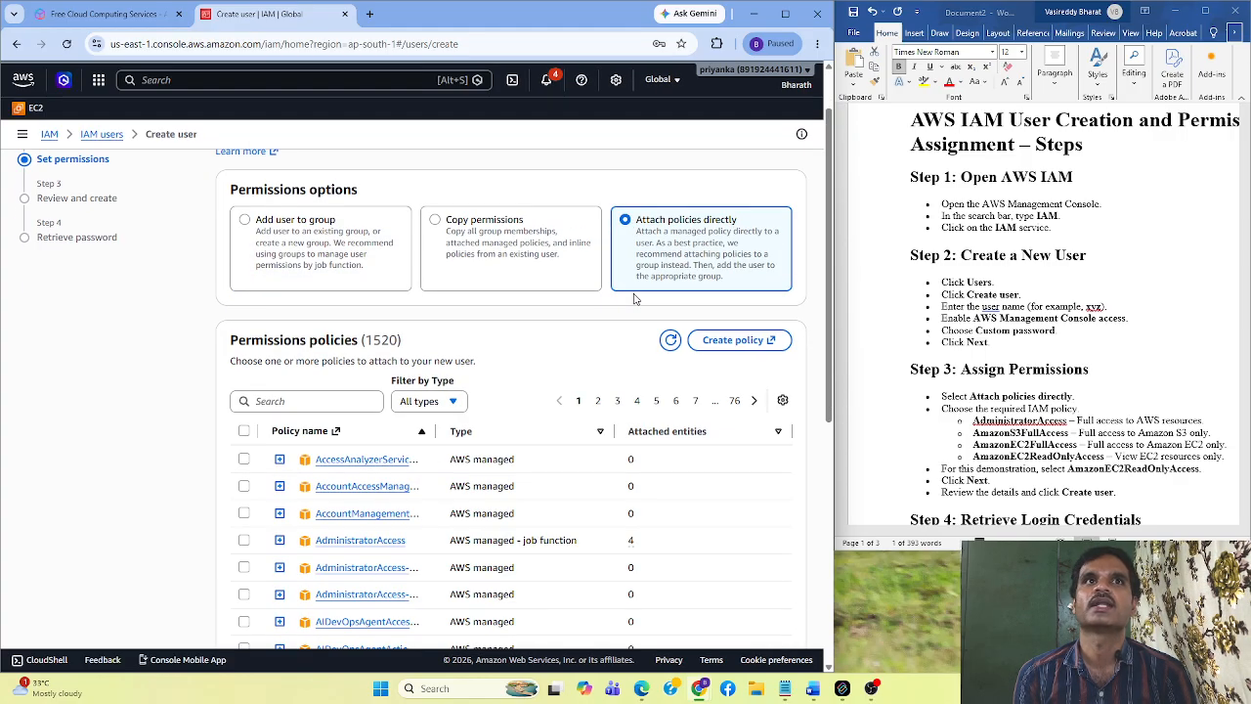
{"action": "scroll", "coordinate": [634, 298], "scroll_direction": "down", "scroll_amount": 1}
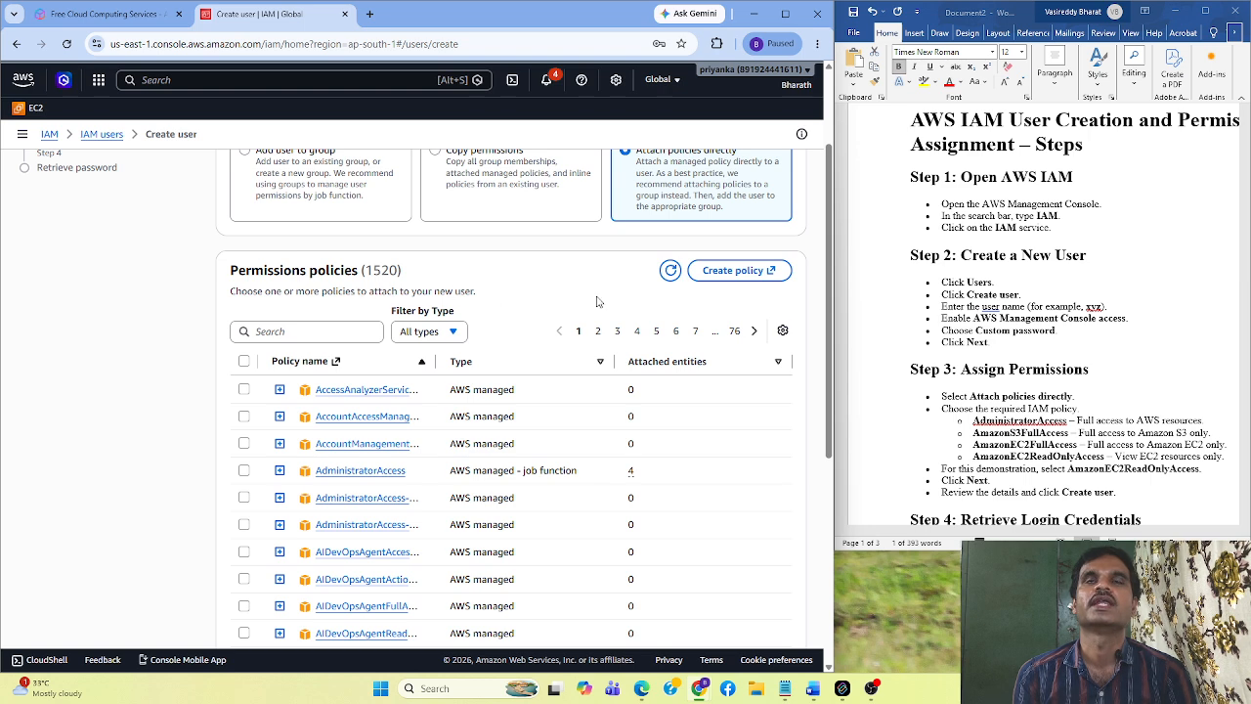
{"action": "scroll", "coordinate": [598, 301], "scroll_direction": "up", "scroll_amount": 1}
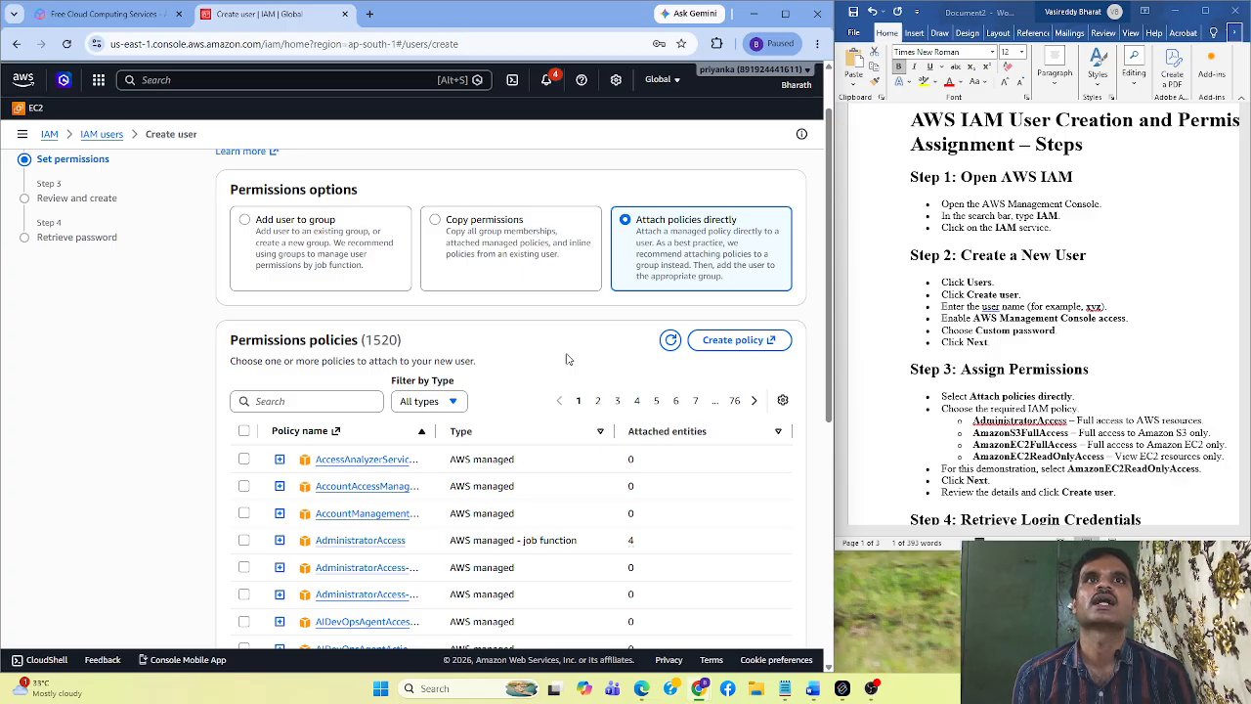
{"action": "scroll", "coordinate": [1005, 374], "scroll_direction": "down", "scroll_amount": 1}
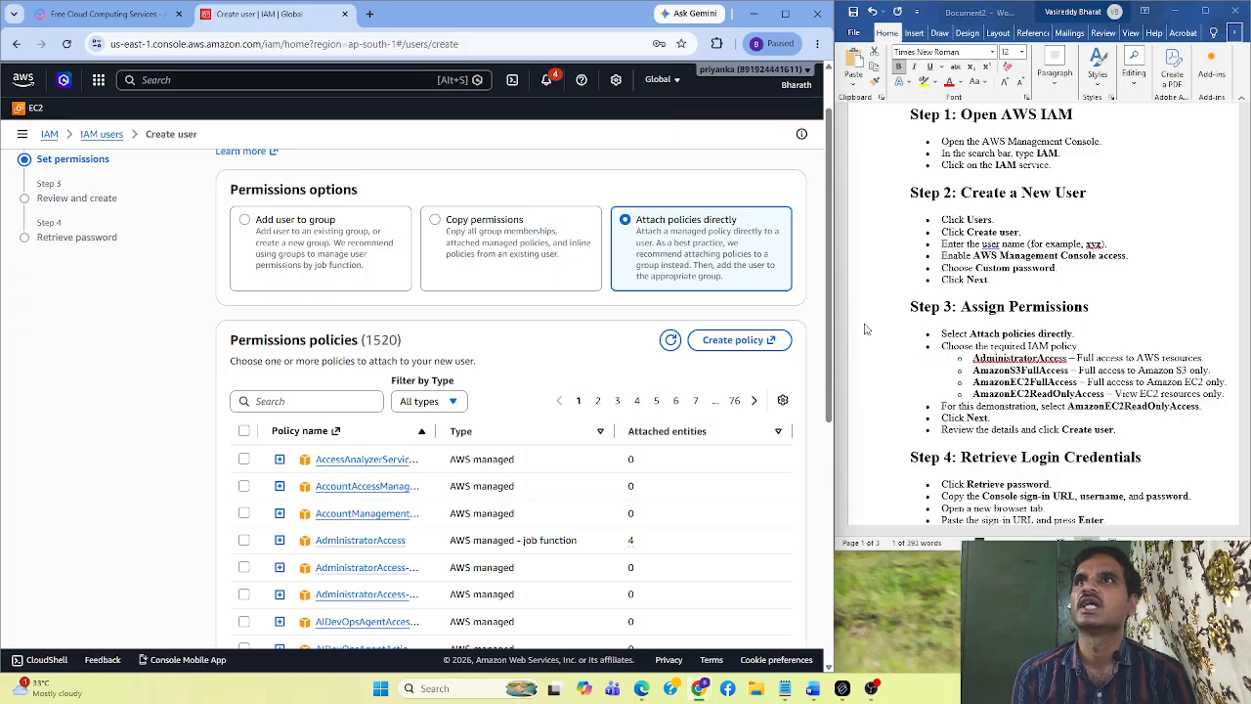
{"action": "scroll", "coordinate": [535, 430], "scroll_direction": "down", "scroll_amount": 1}
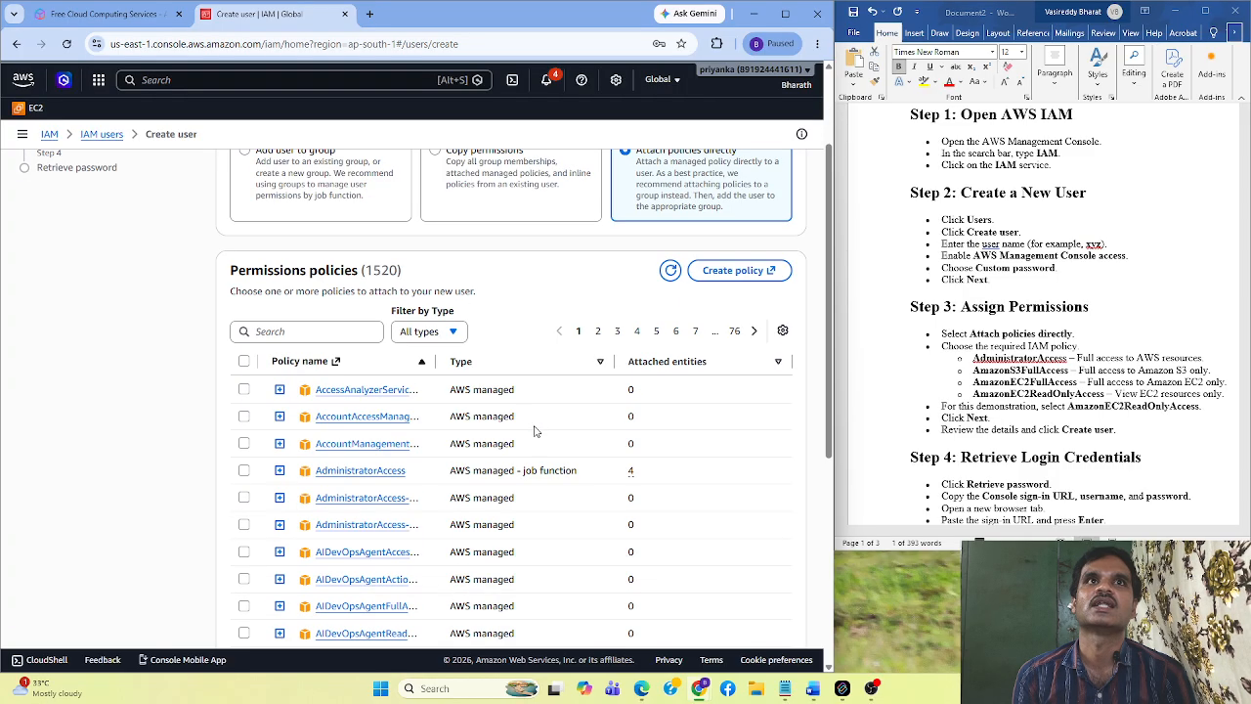
Copy EC2ReadOnlyAccess from the Word guide into the policy search, filtering to AmazonEC2ReadOnlyAccess.
{"action": "left_click", "coordinate": [1013, 394]}
{"action": "left_click_drag", "start_coordinate": [1010, 394], "coordinate": [1107, 394]}
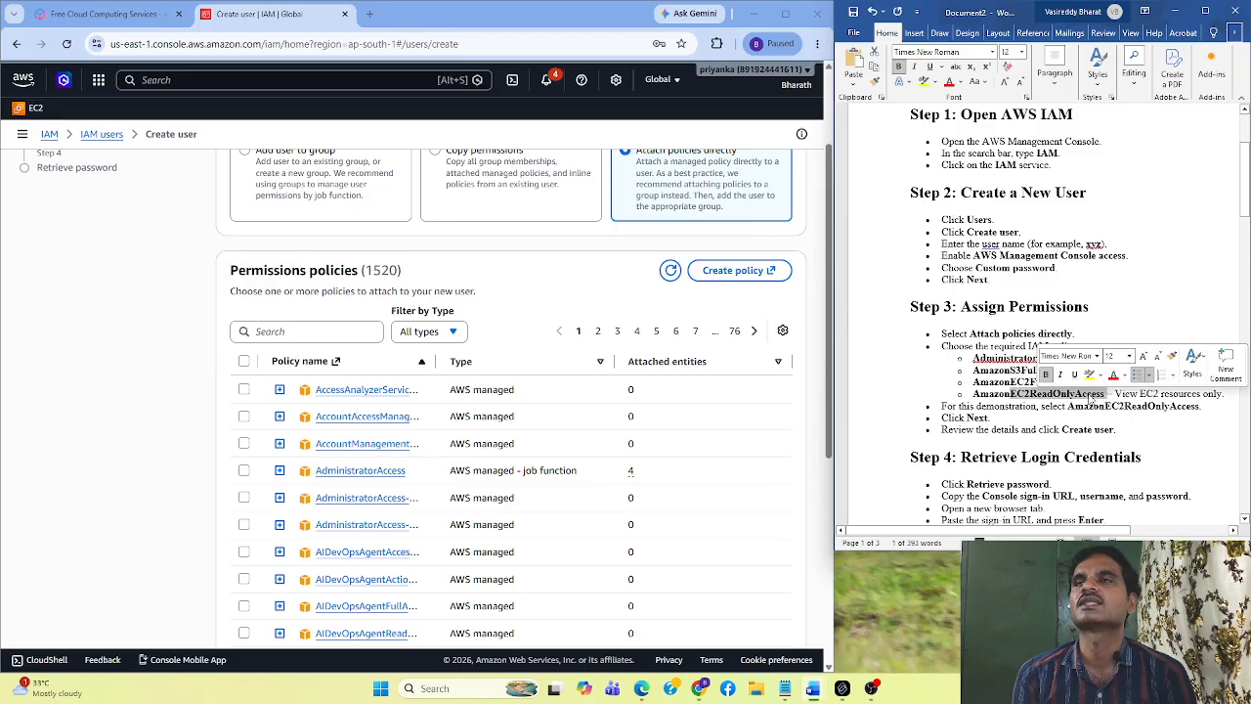
{"action": "right_click", "coordinate": [1091, 414]}
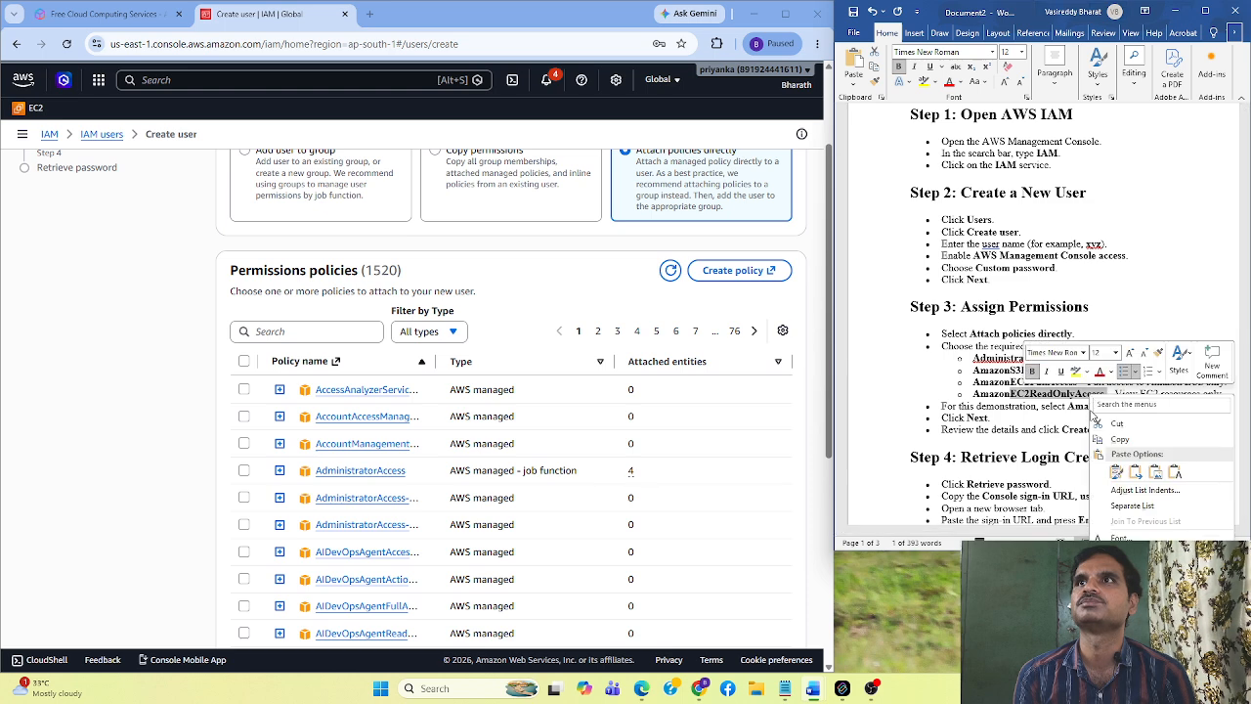
{"action": "left_click", "coordinate": [1102, 440]}
{"action": "left_click", "coordinate": [307, 332]}
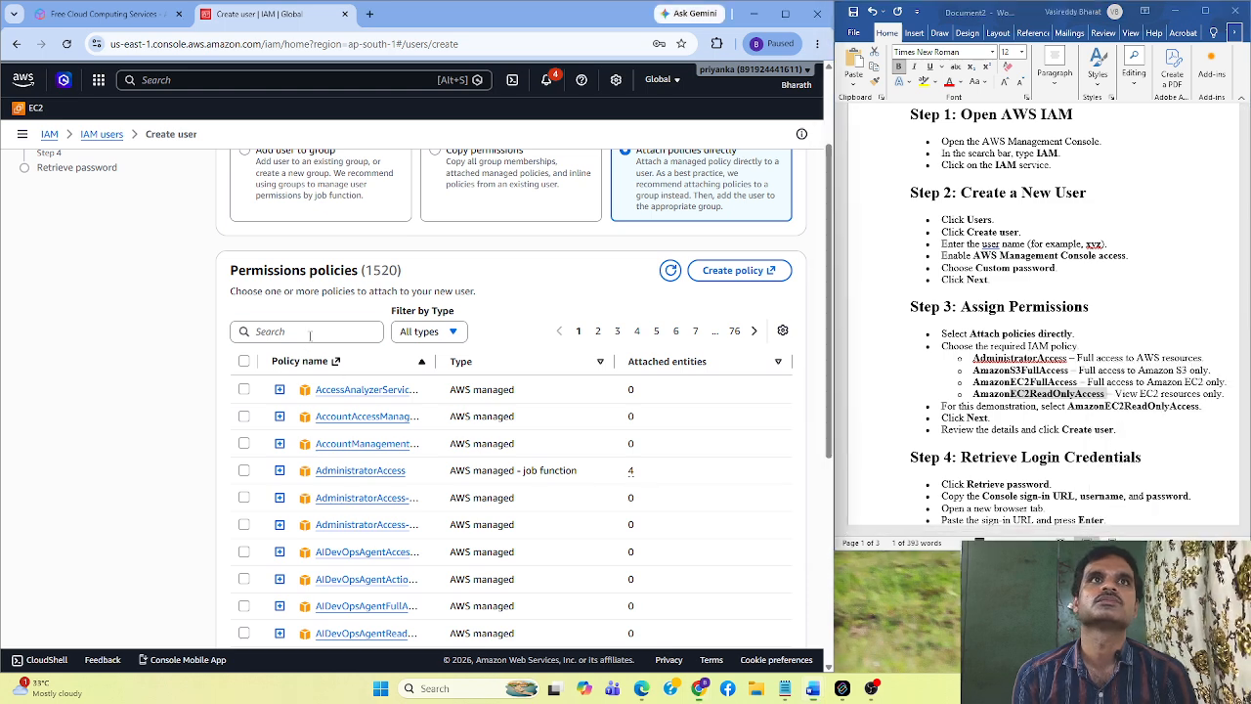
{"action": "right_click", "coordinate": [309, 340]}
{"action": "left_click", "coordinate": [342, 504]}
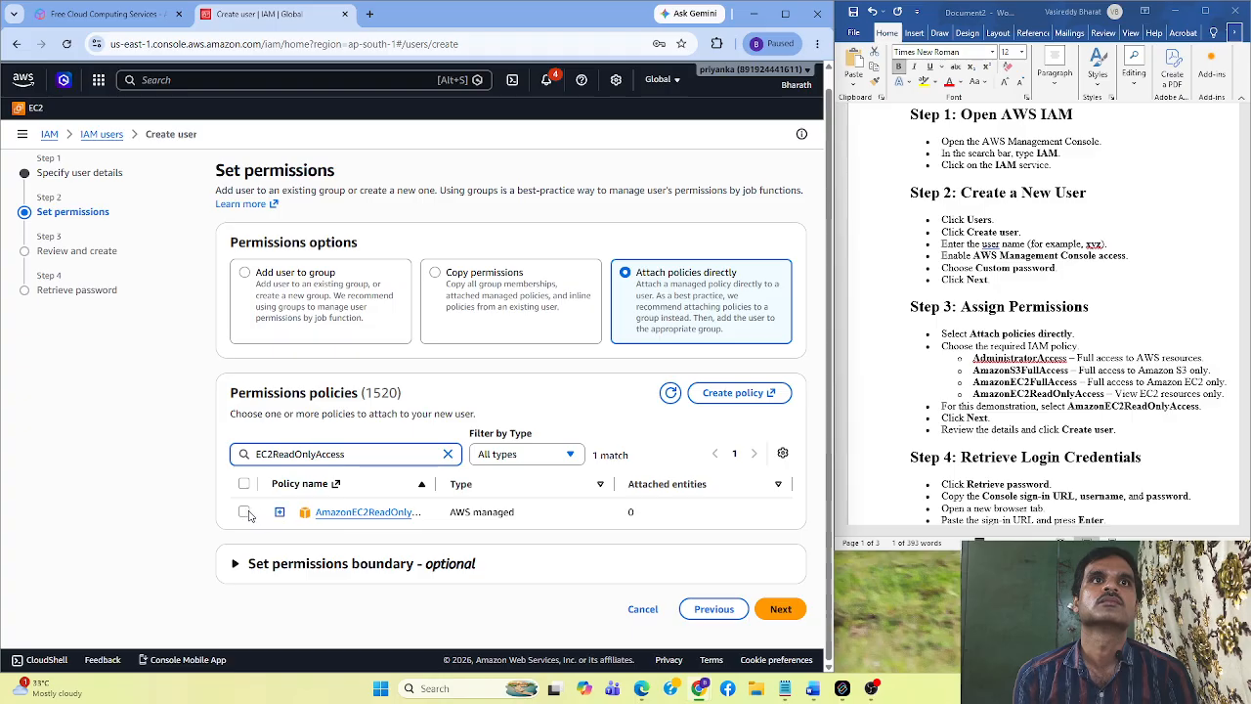
Attach AmazonEC2ReadOnlyAccess, review the details, and create user Xyz.
{"action": "left_click", "coordinate": [244, 511]}
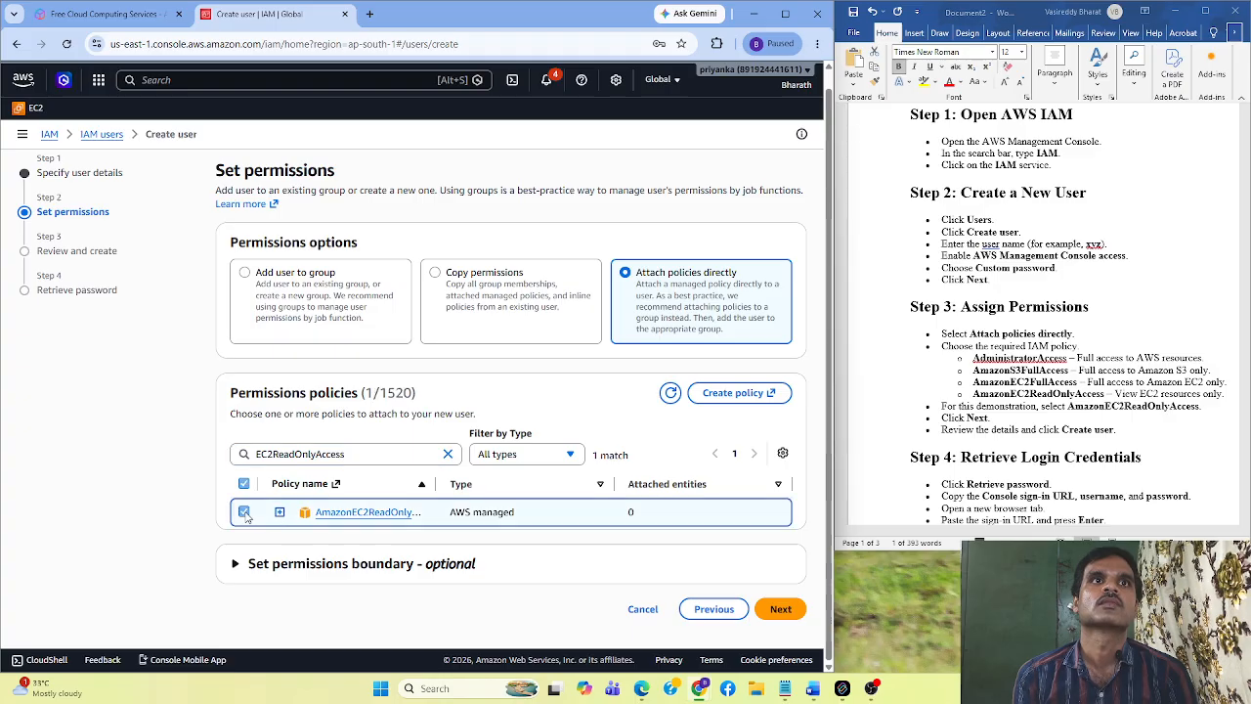
{"action": "left_click", "coordinate": [780, 612]}
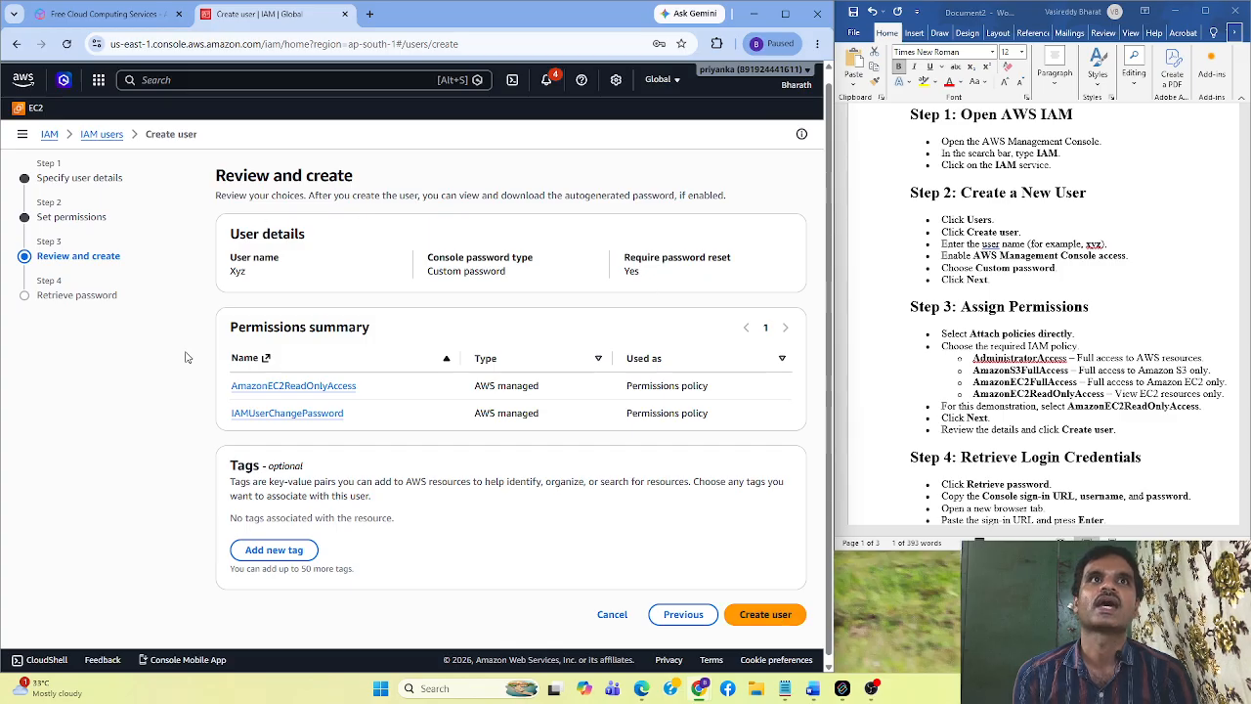
{"action": "left_click", "coordinate": [754, 622]}
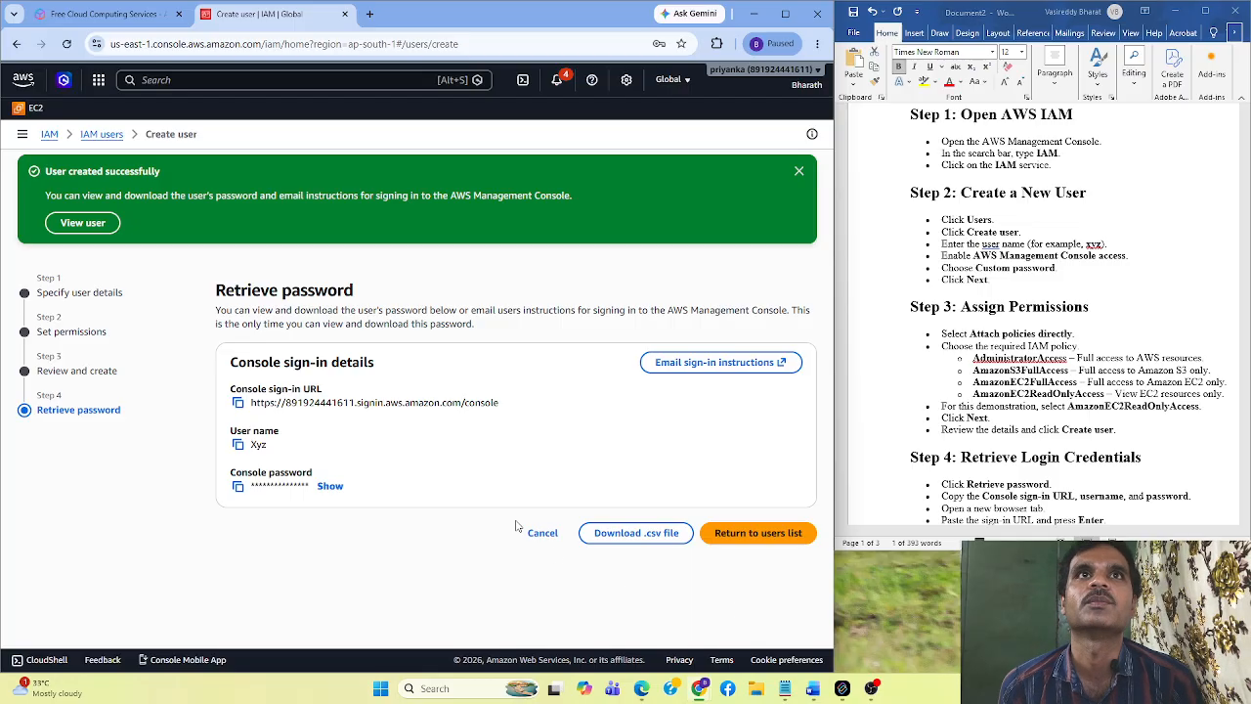
Copy Xyz's console sign-in URL and bring up a new Edge browser tab.
{"action": "left_click", "coordinate": [238, 402]}
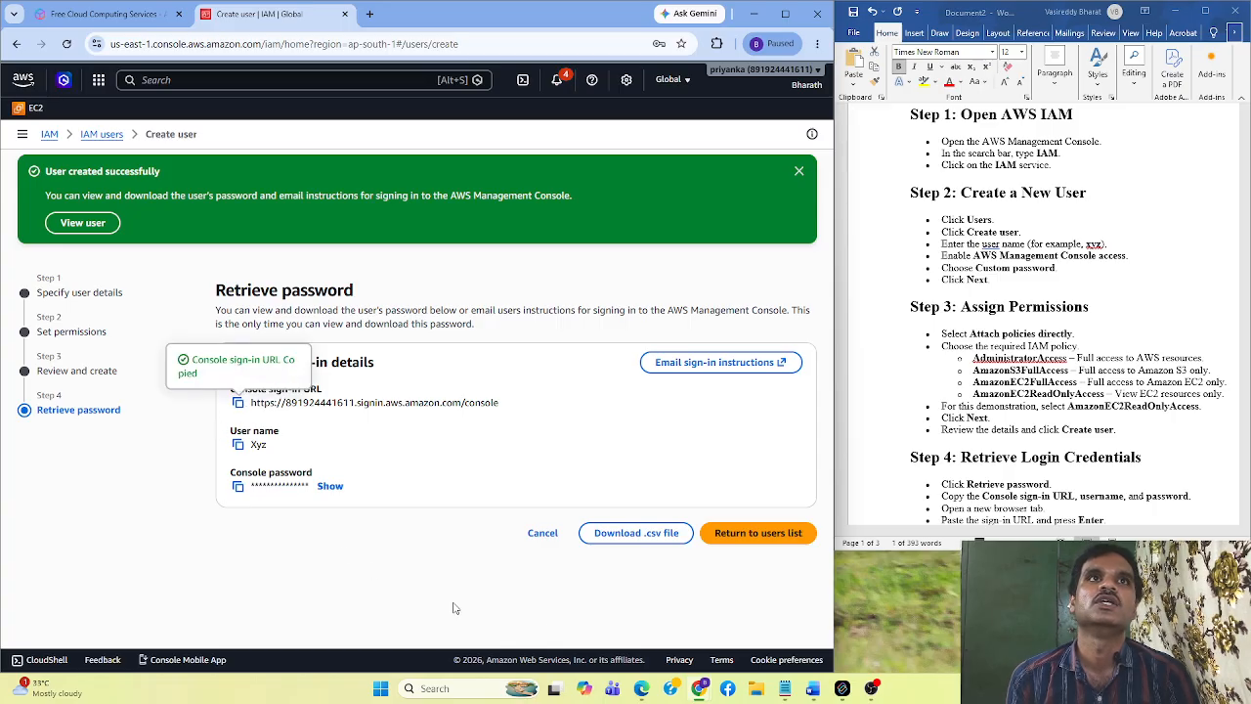
{"action": "mouse_move", "coordinate": [645, 694]}
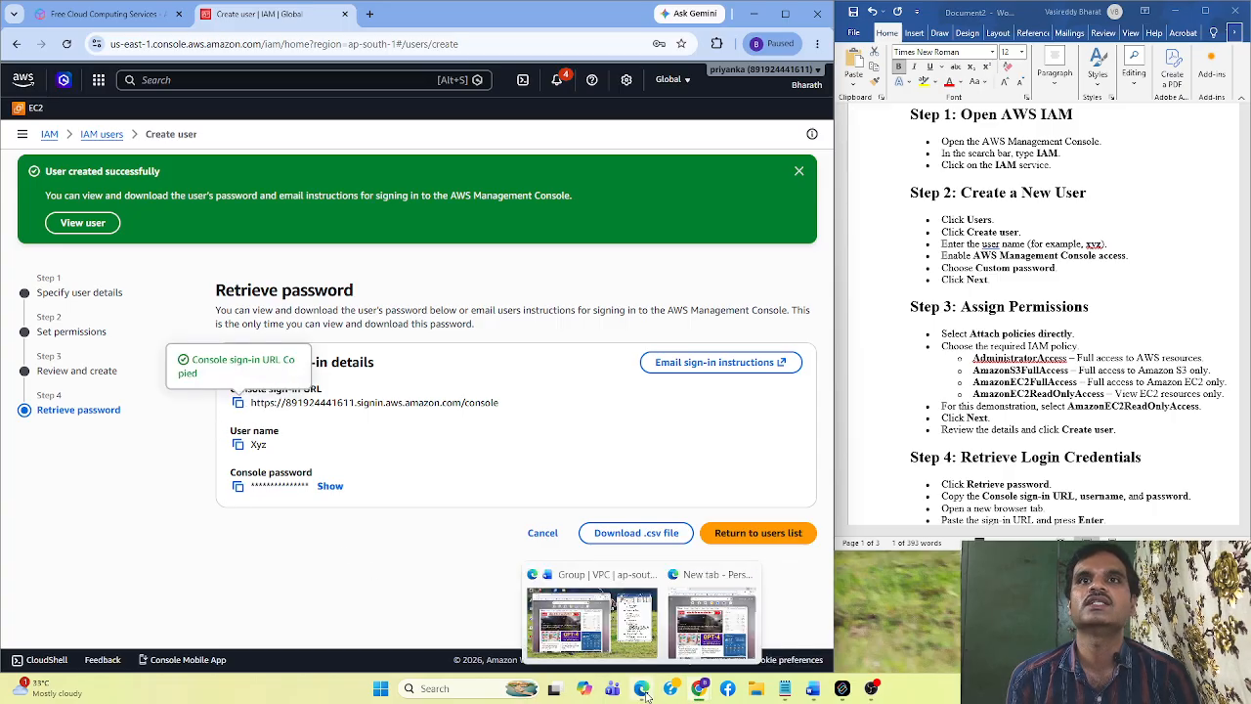
{"action": "left_click", "coordinate": [711, 617]}
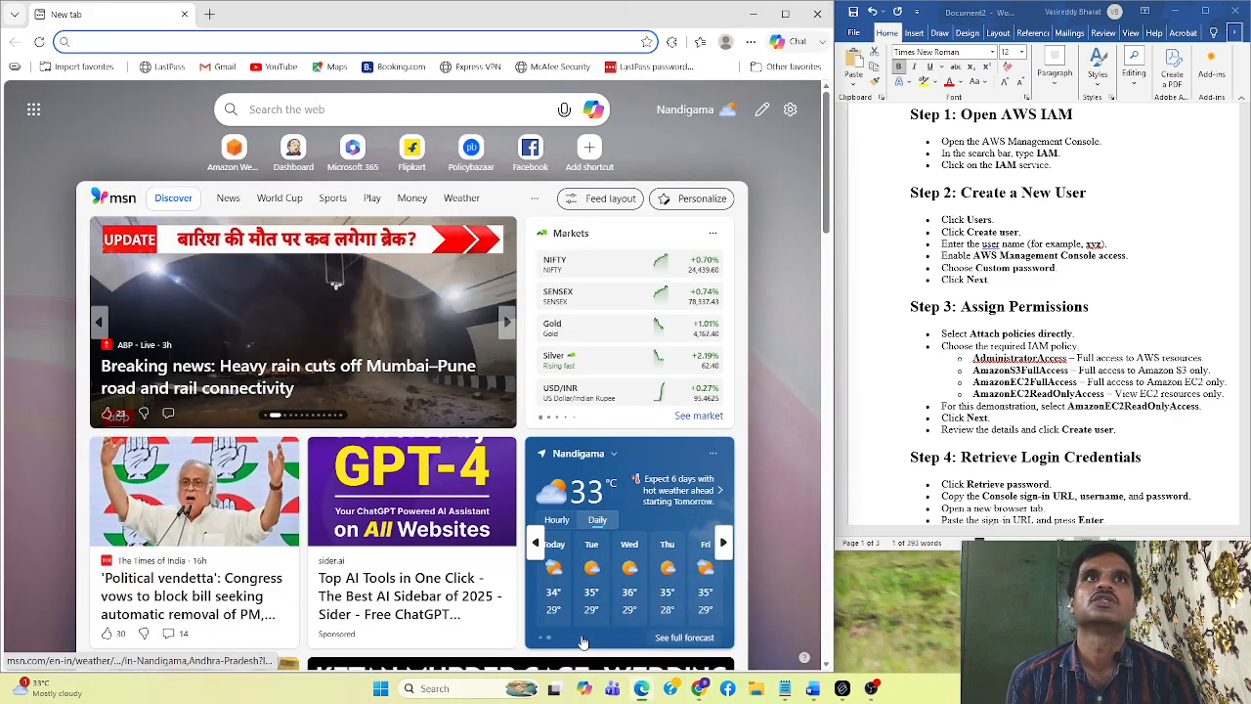
Paste the copied sign-in URL into Edge's address bar and load the IAM sign-in page.
{"action": "left_click", "coordinate": [246, 40]}
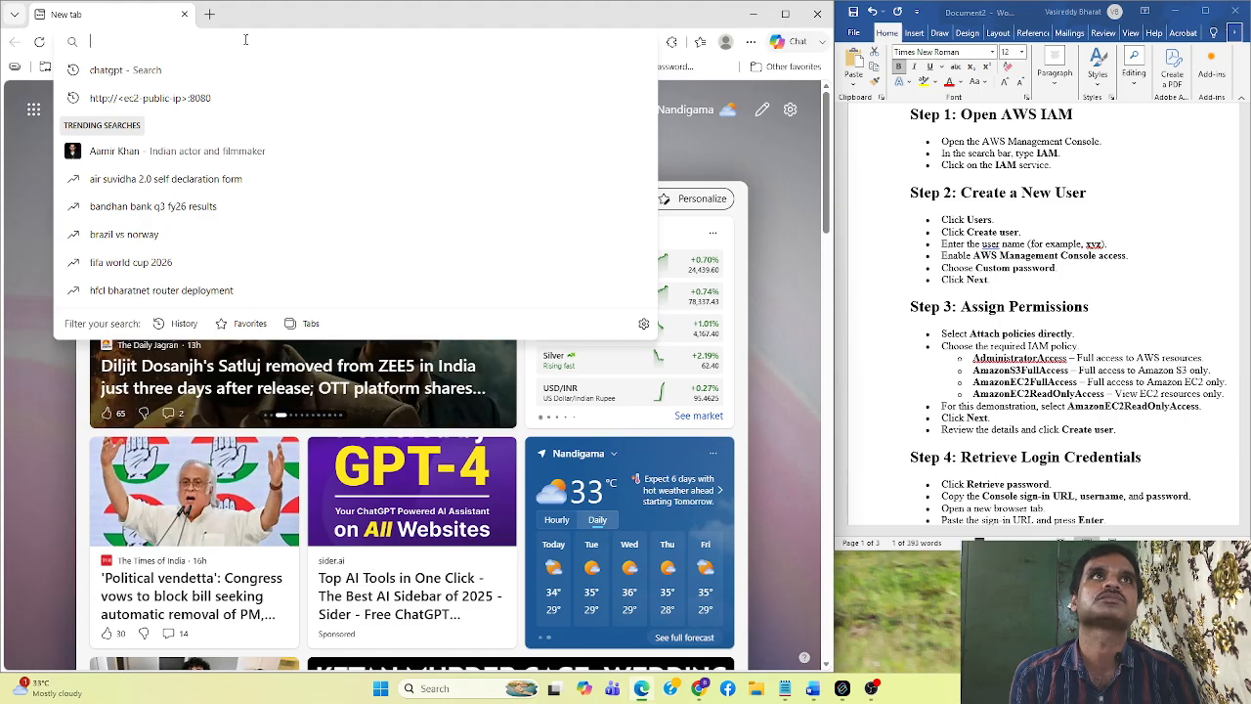
{"action": "right_click", "coordinate": [245, 40]}
{"action": "left_click", "coordinate": [278, 210]}
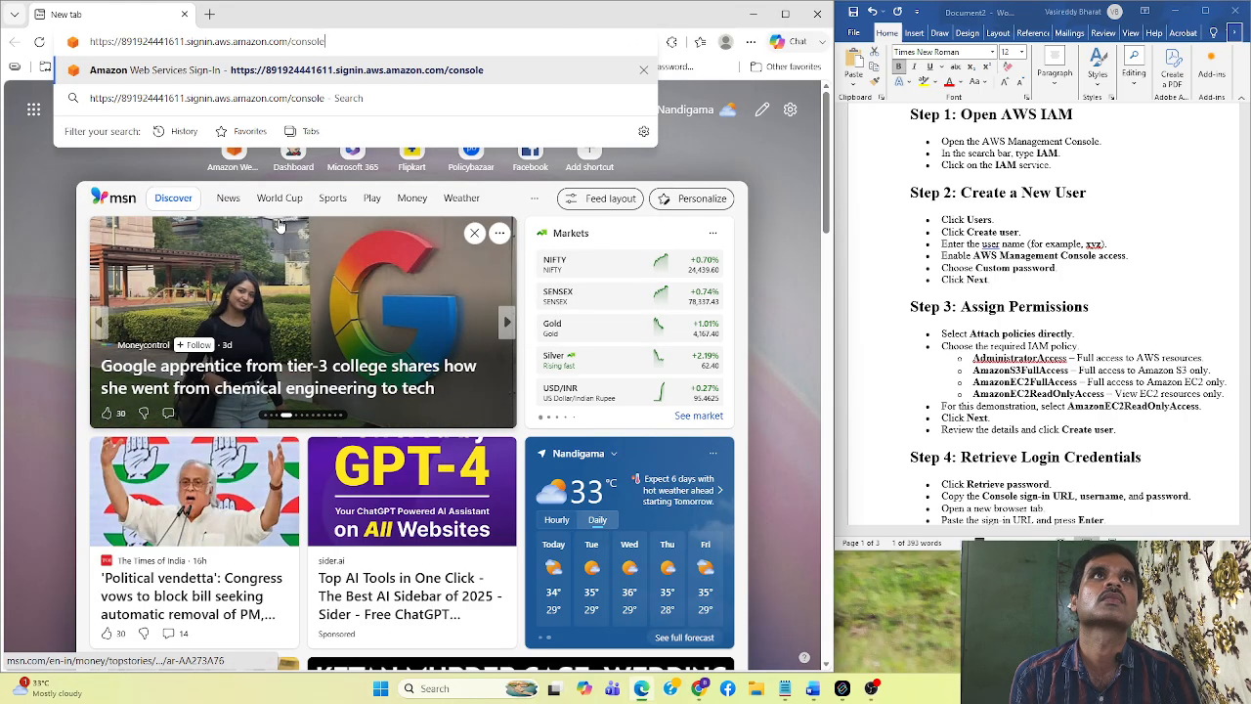
{"action": "key", "text": "Return"}
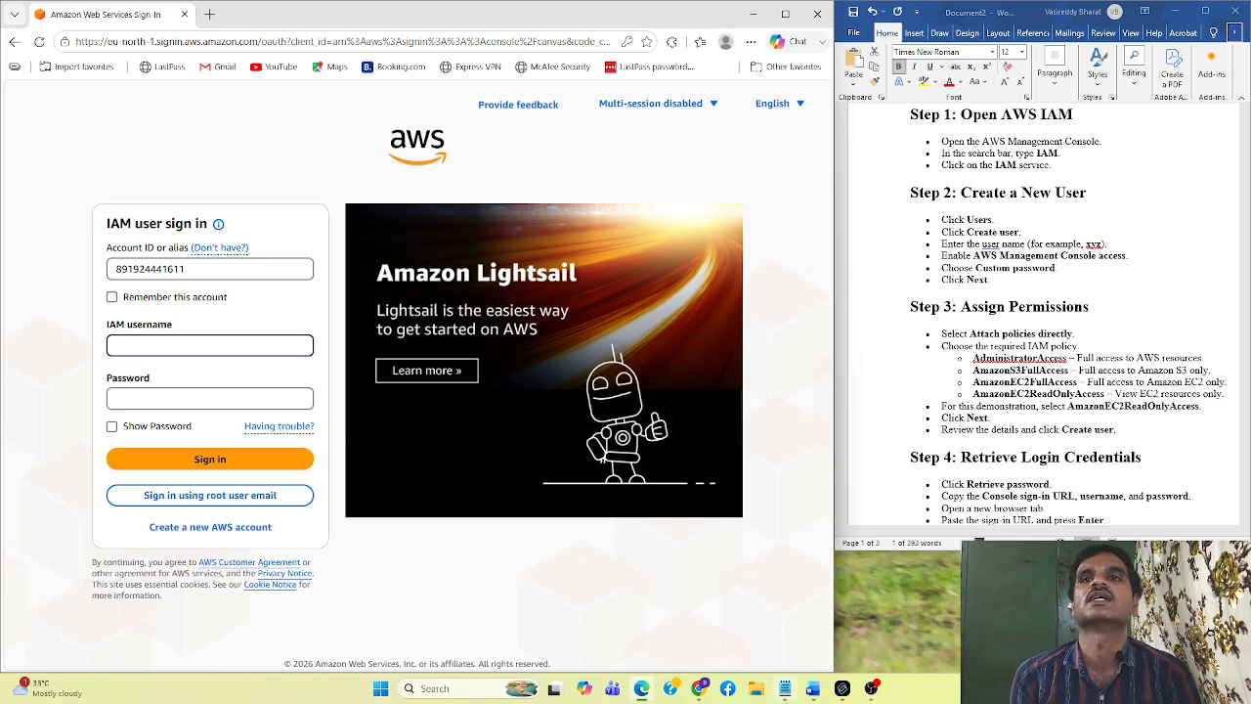
Copy user name Xyz from the creation page into the IAM username field.
{"action": "mouse_move", "coordinate": [700, 694]}
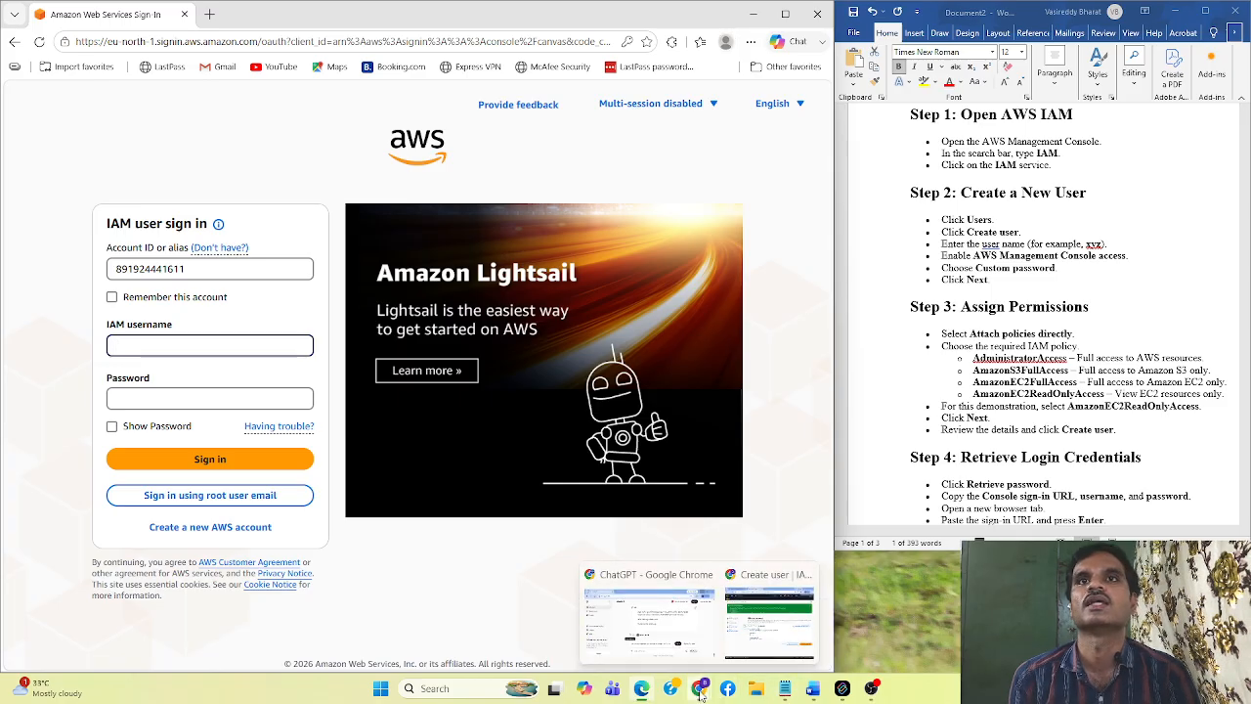
{"action": "left_click", "coordinate": [728, 643]}
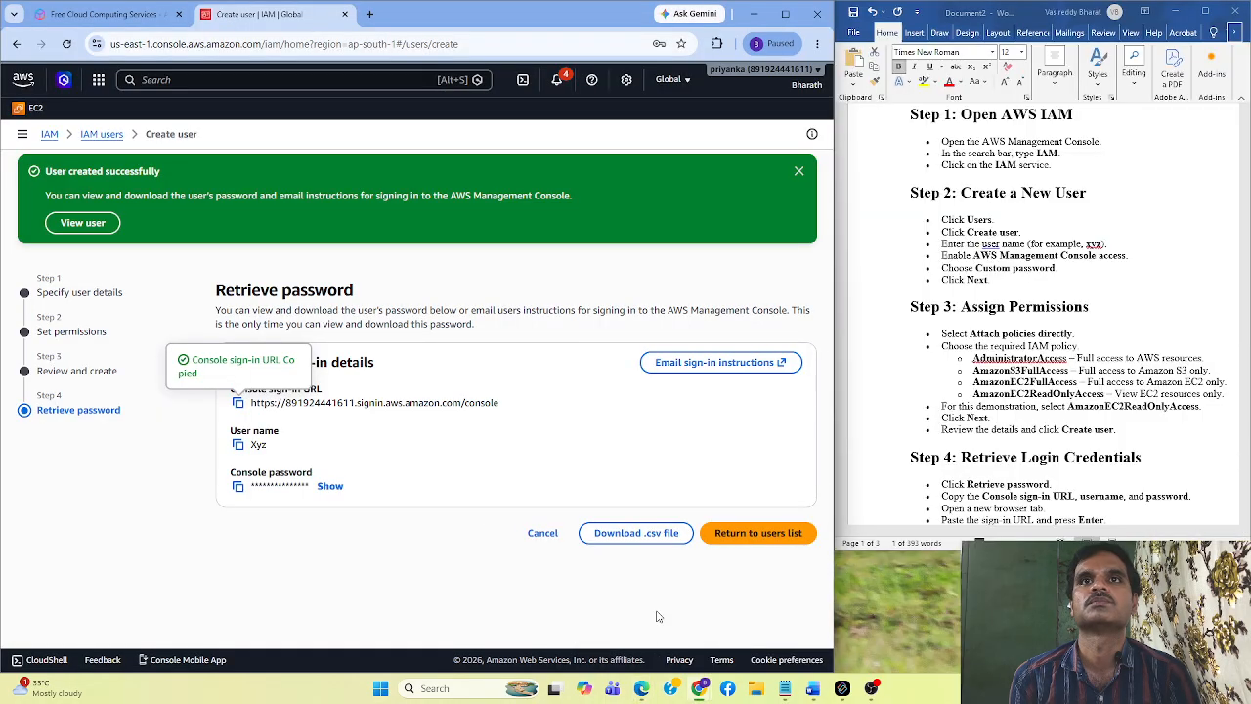
{"action": "left_click", "coordinate": [237, 445]}
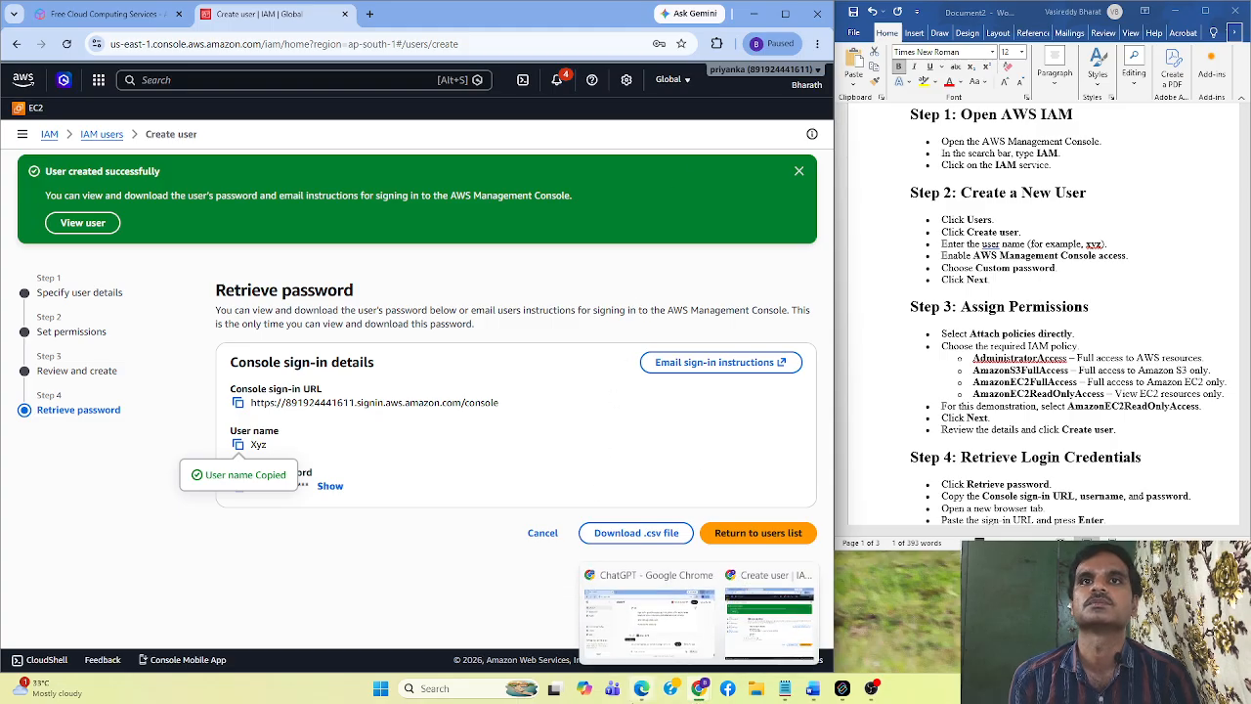
{"action": "mouse_move", "coordinate": [635, 697]}
{"action": "left_click", "coordinate": [710, 616]}
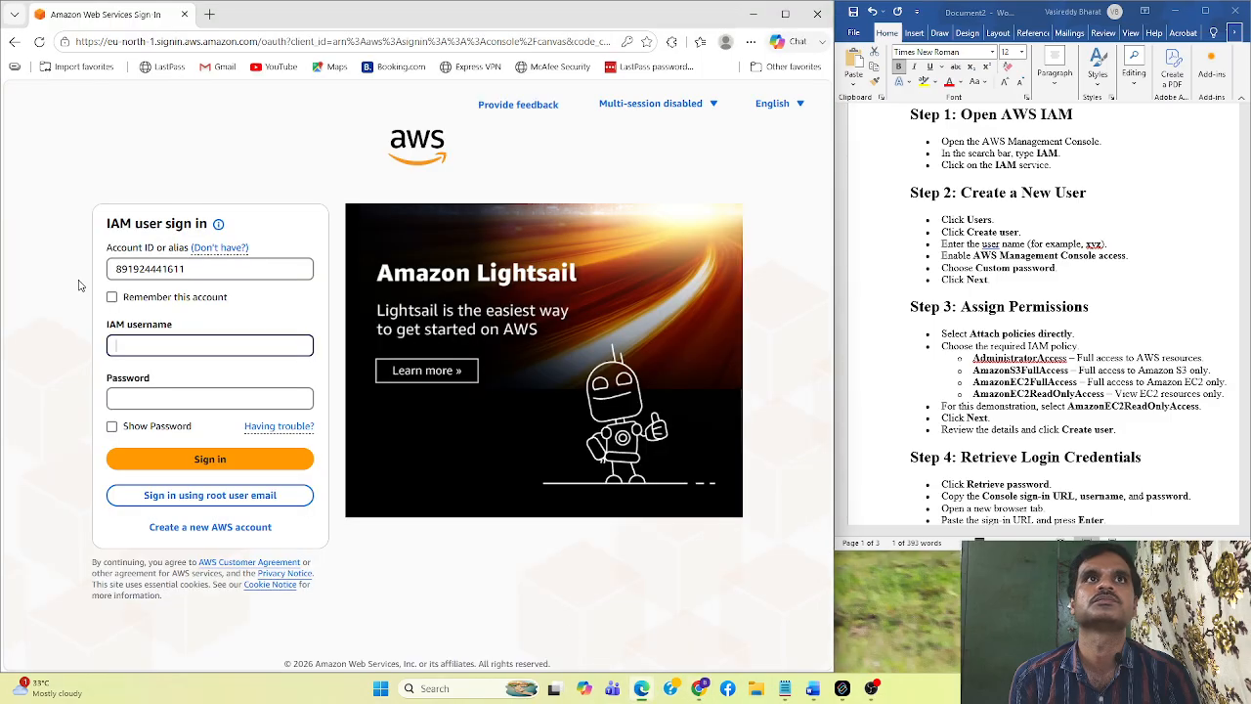
{"action": "right_click", "coordinate": [149, 342]}
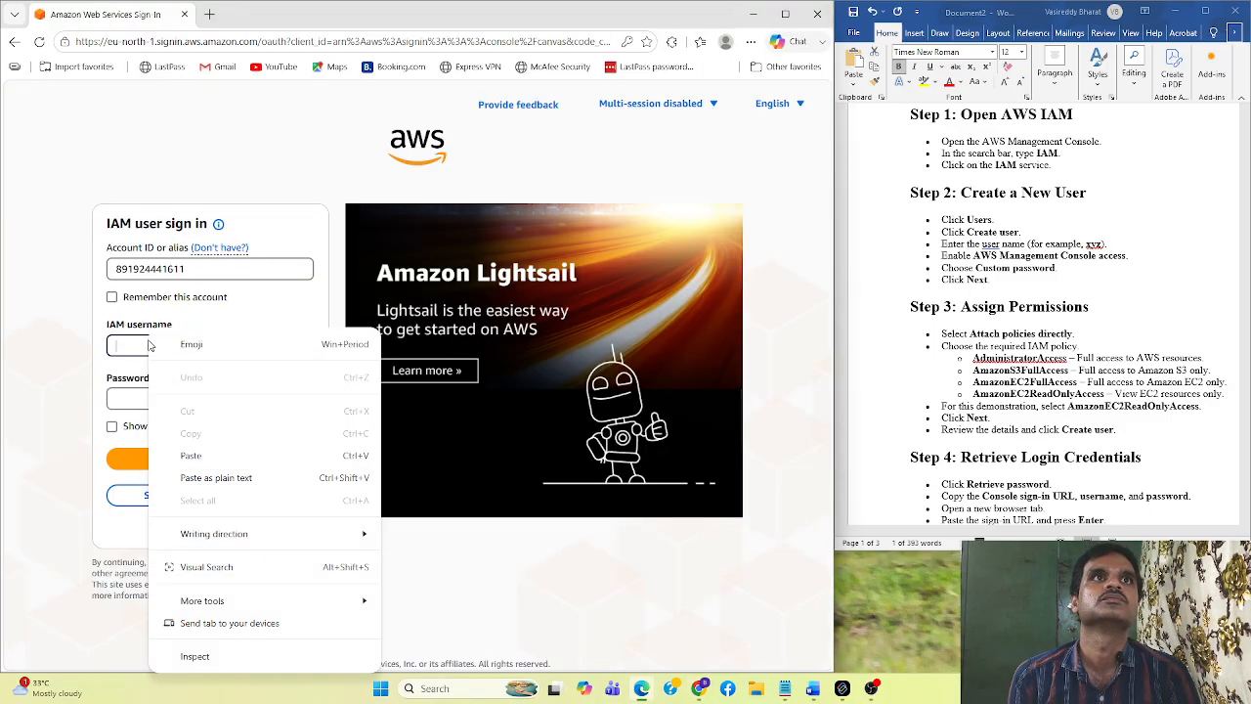
{"action": "left_click", "coordinate": [192, 456]}
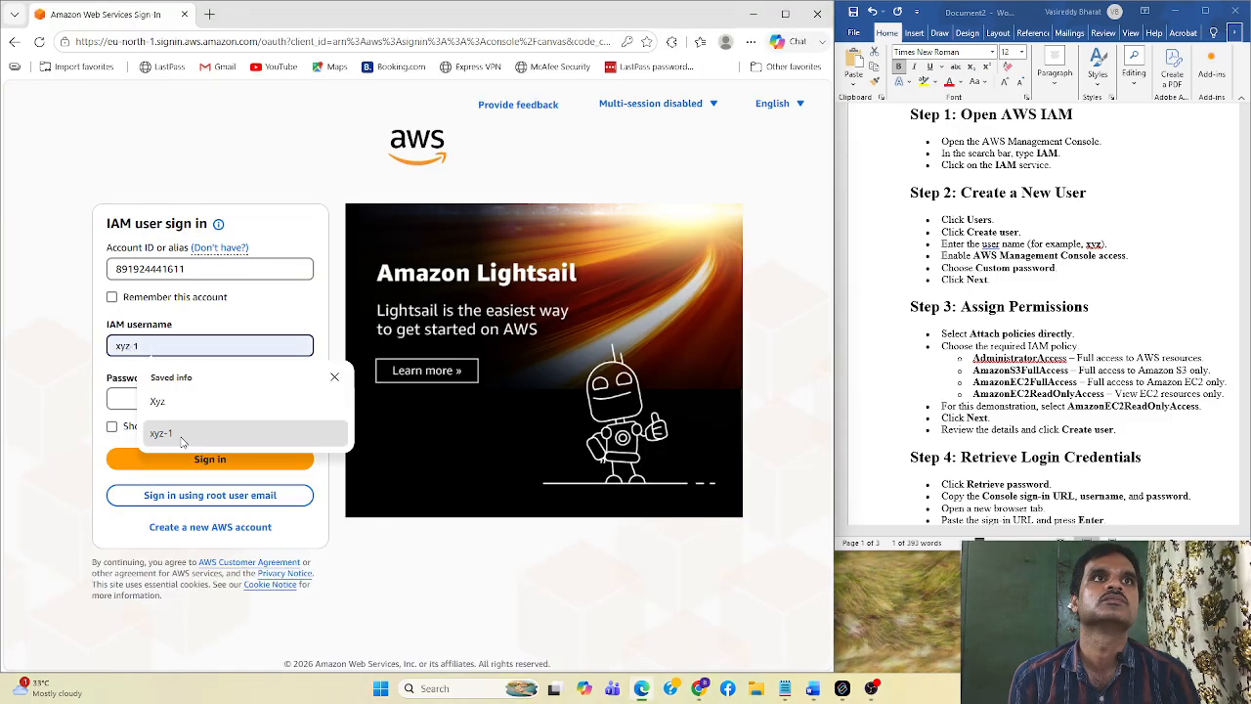
Fill in the saved password and sign in as Xyz.
{"action": "left_click", "coordinate": [112, 397]}
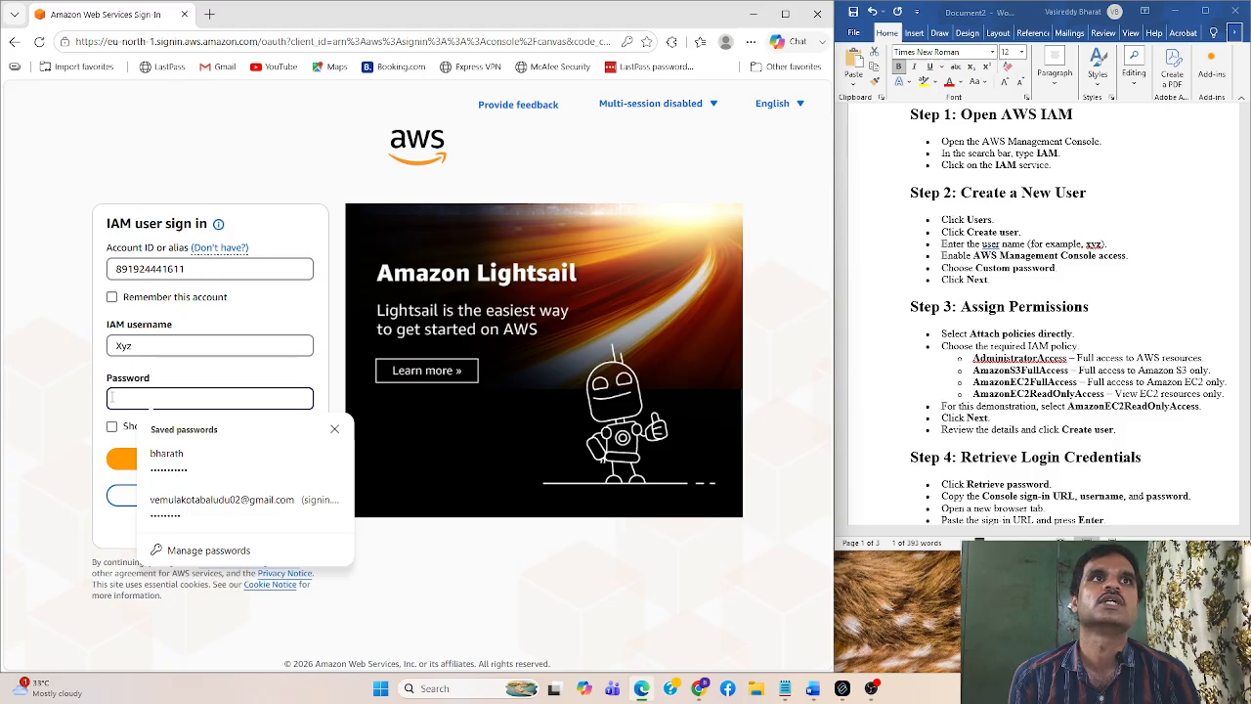
{"action": "left_click", "coordinate": [164, 461]}
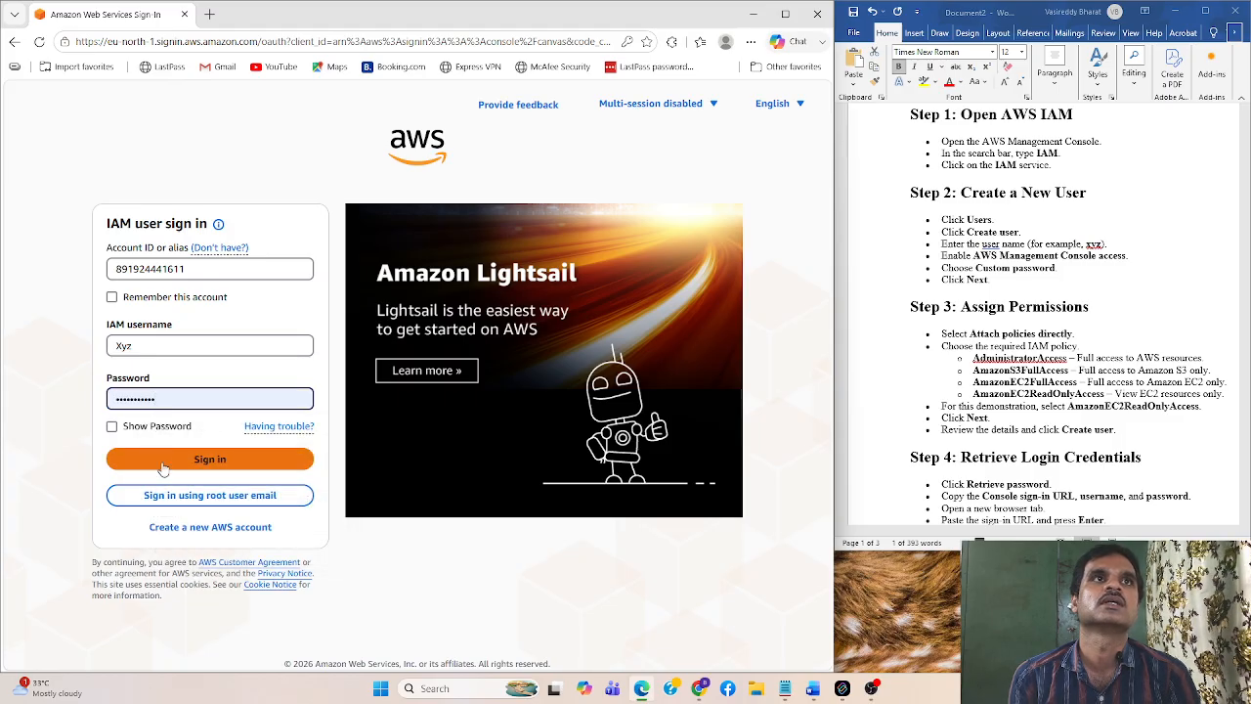
{"action": "left_click", "coordinate": [171, 462]}
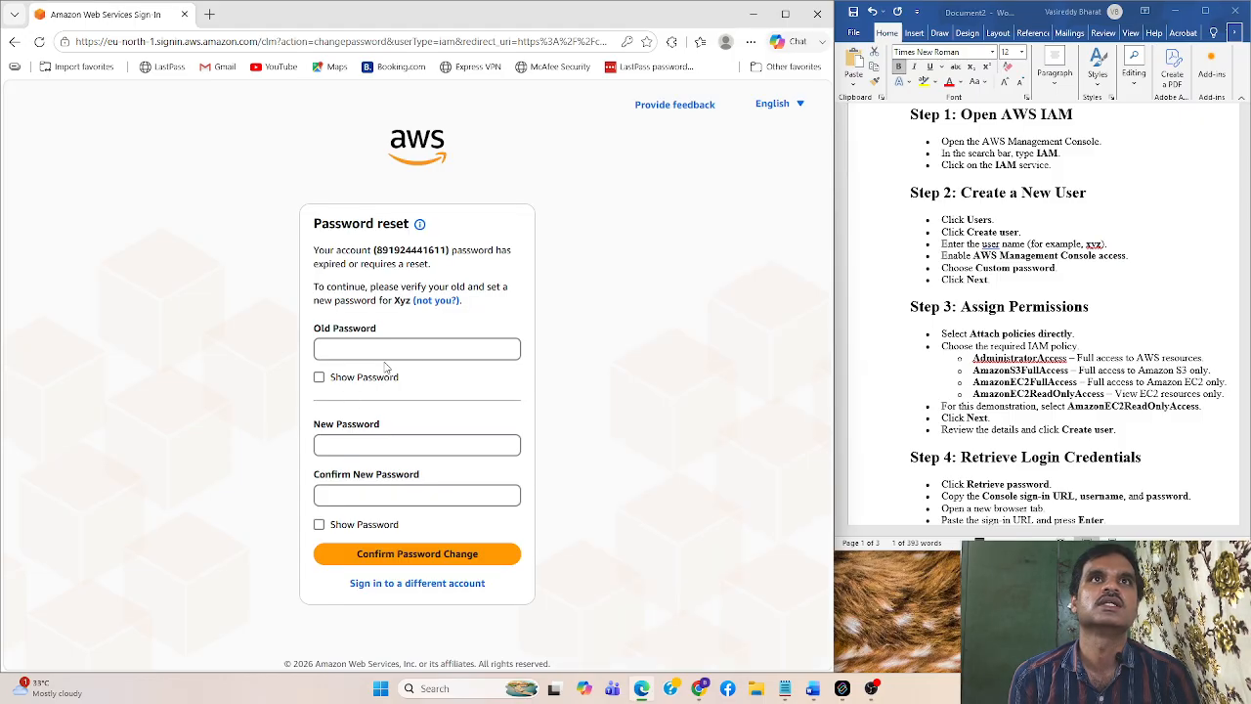
Replace Xyz's saved old password with a new confirmed password and continue to sign in.
{"action": "left_click", "coordinate": [394, 349]}
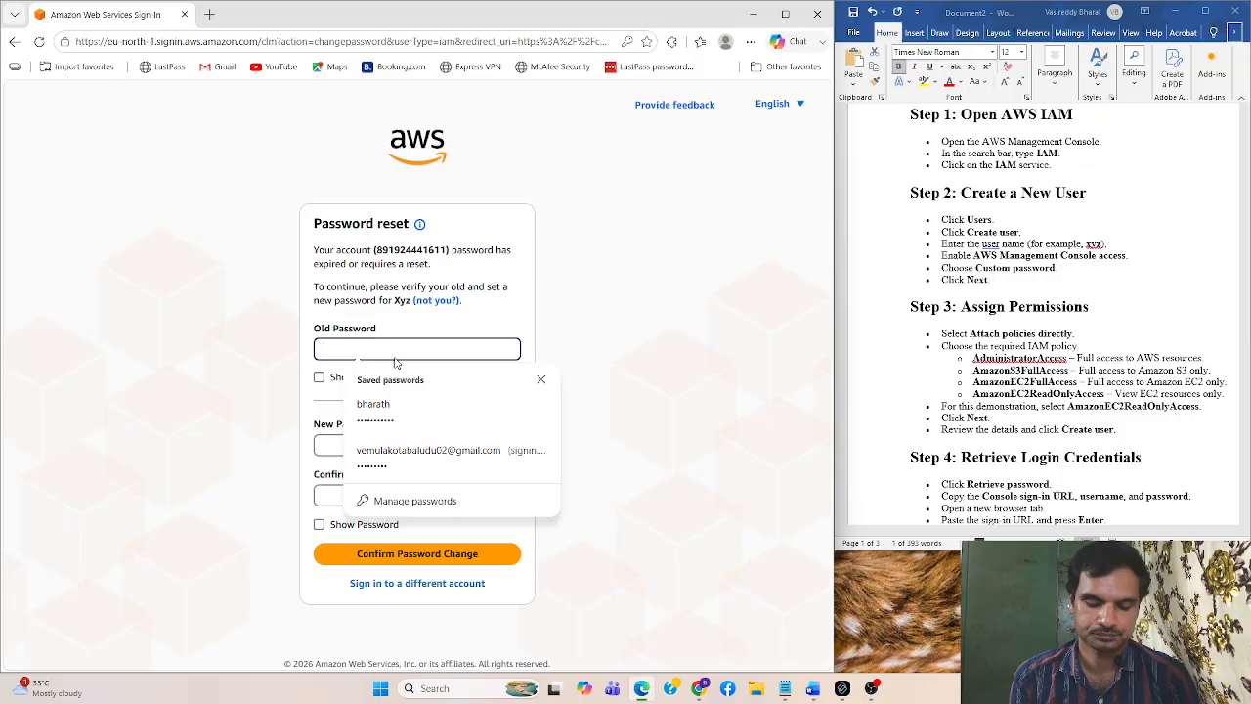
{"action": "left_click", "coordinate": [389, 410]}
{"action": "left_click", "coordinate": [379, 447]}
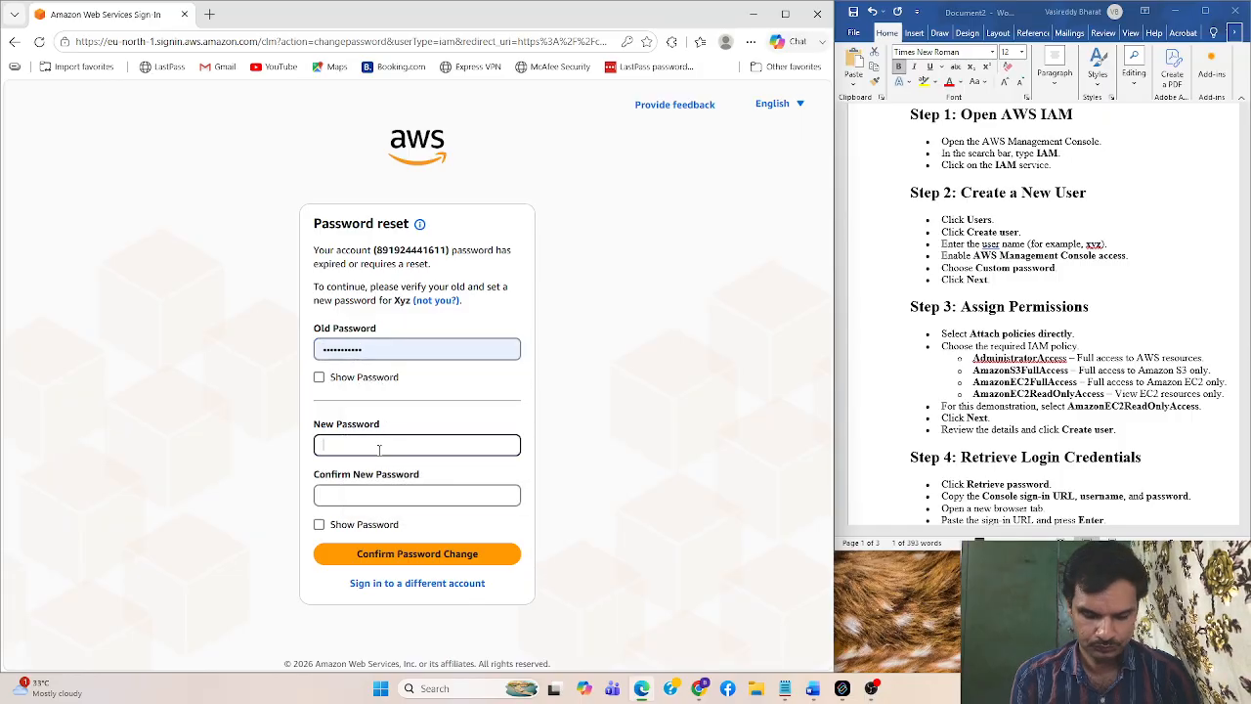
{"action": "type", "text": "*"}
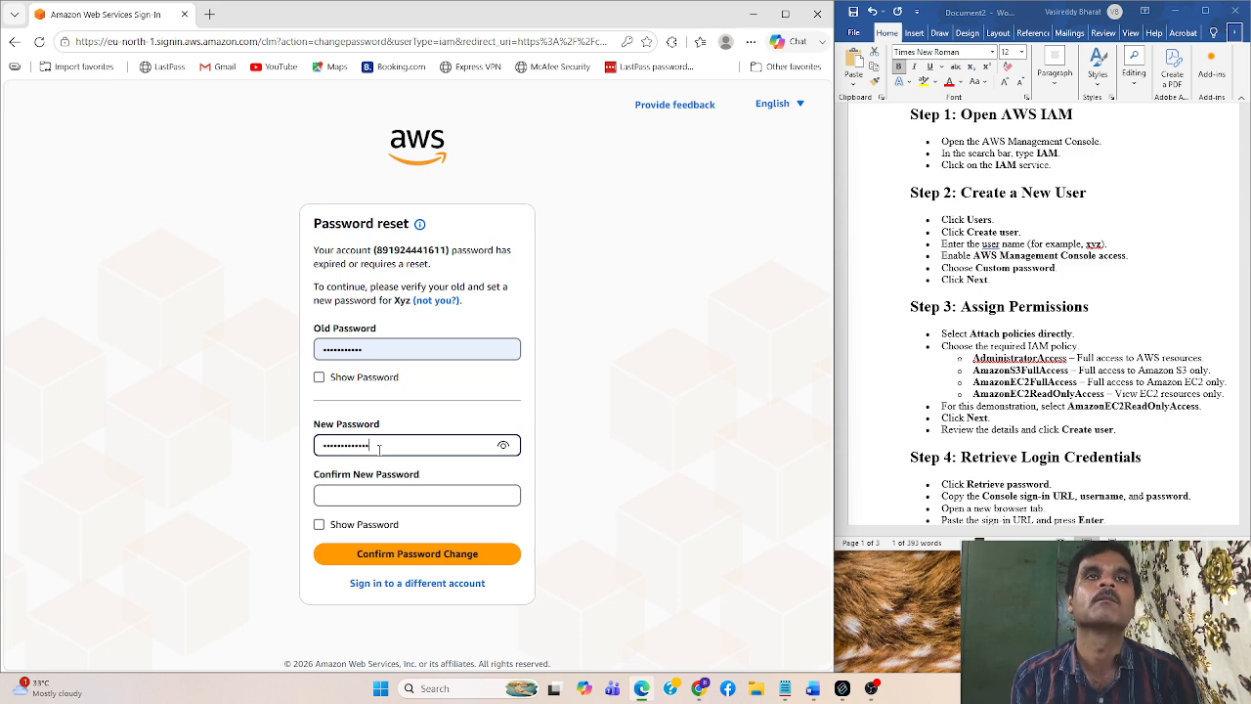
{"action": "left_click", "coordinate": [389, 496]}
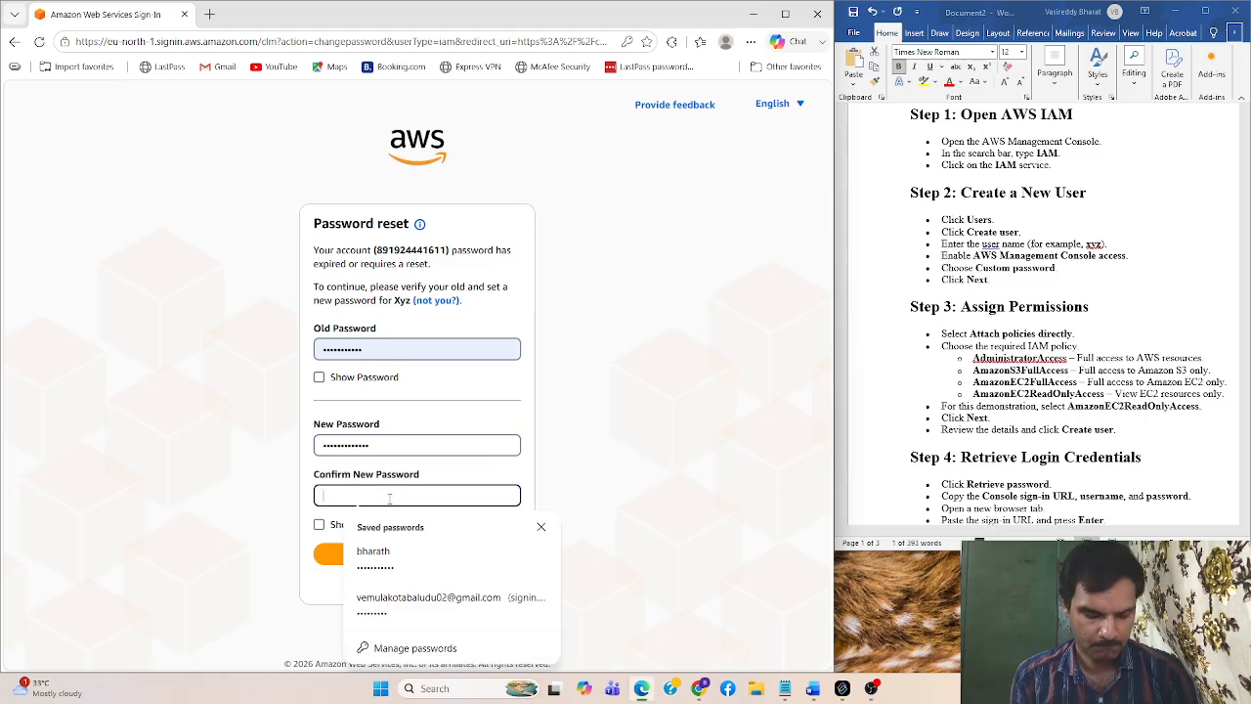
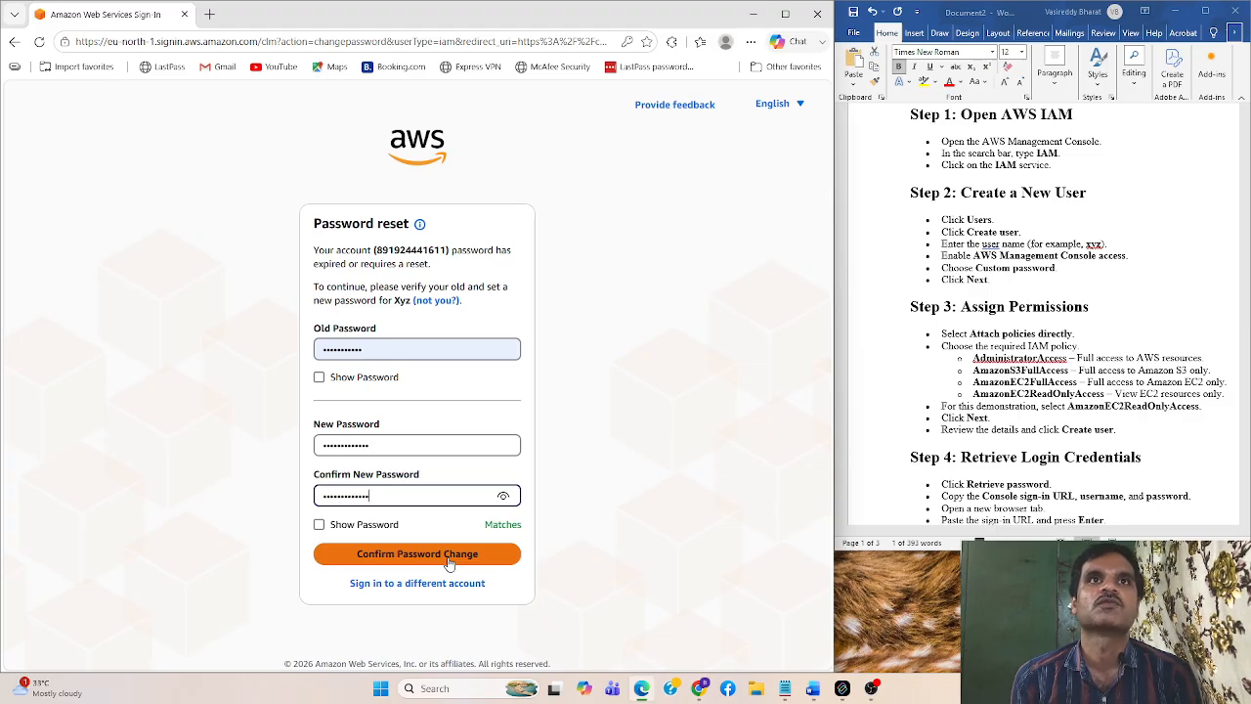
{"action": "left_click", "coordinate": [449, 564]}
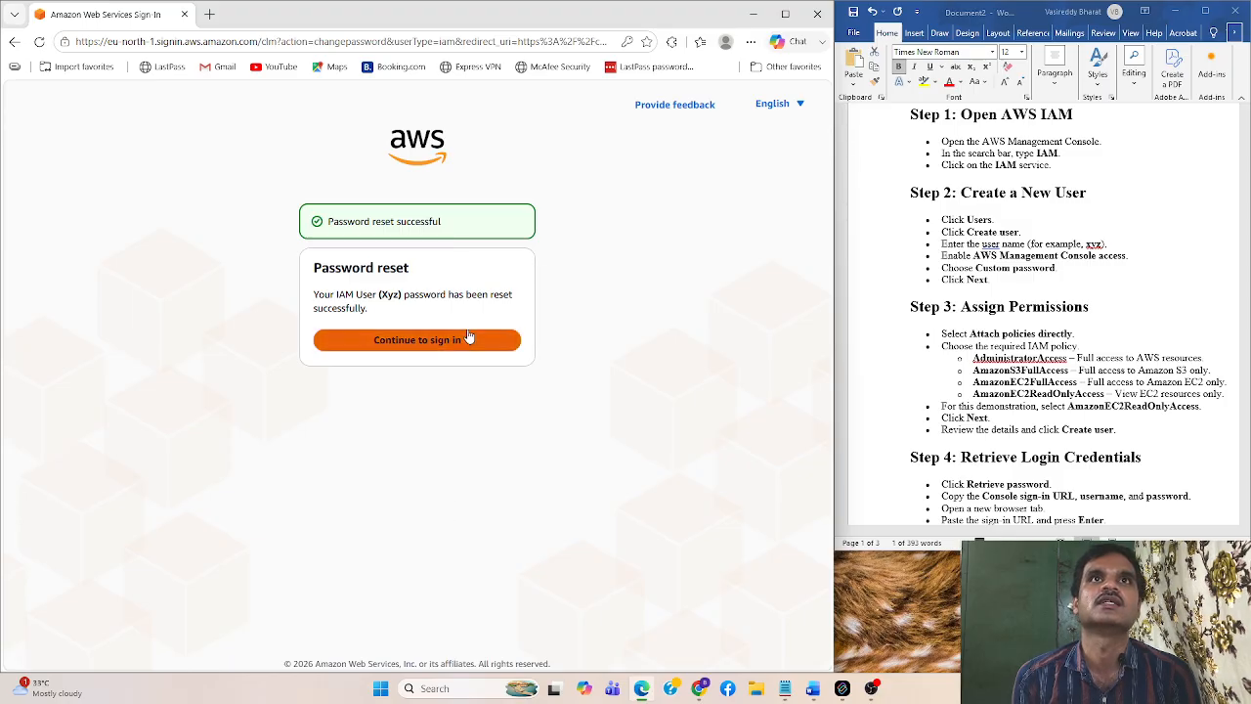
{"action": "left_click", "coordinate": [469, 338]}
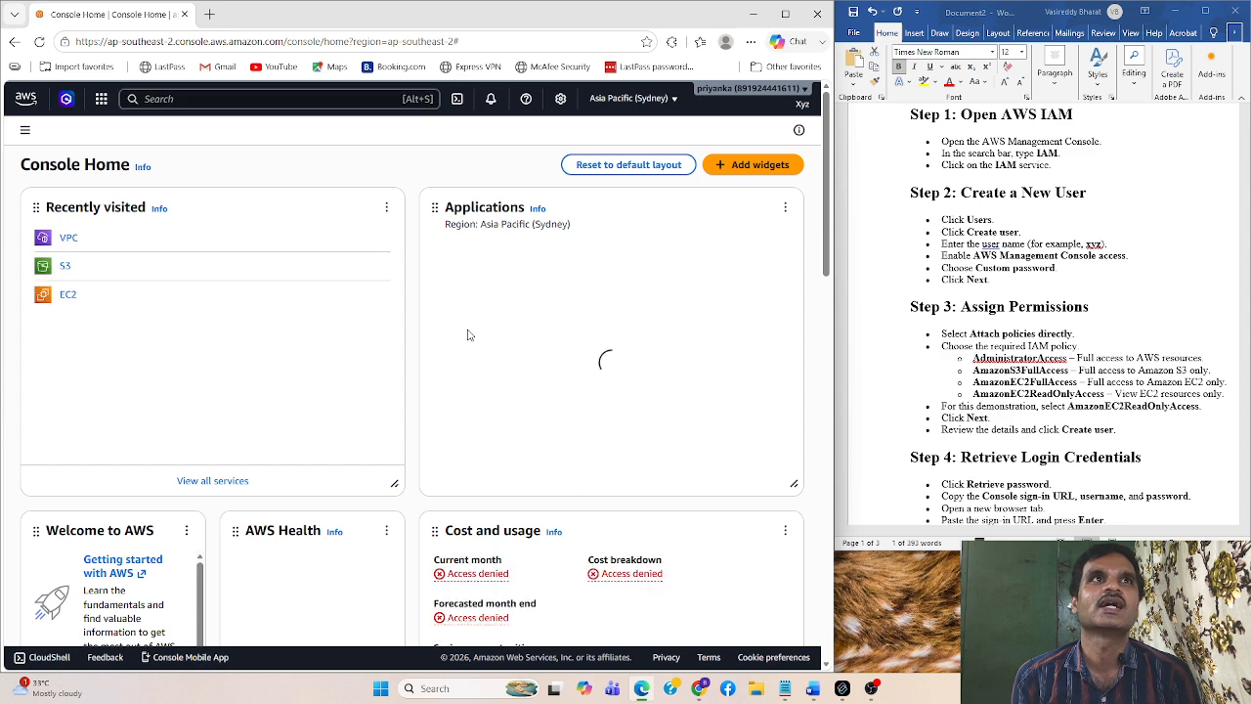
Open EC2 Instances and start launching a new instance in Asia Pacific (Sydney).
{"action": "left_click", "coordinate": [67, 295]}
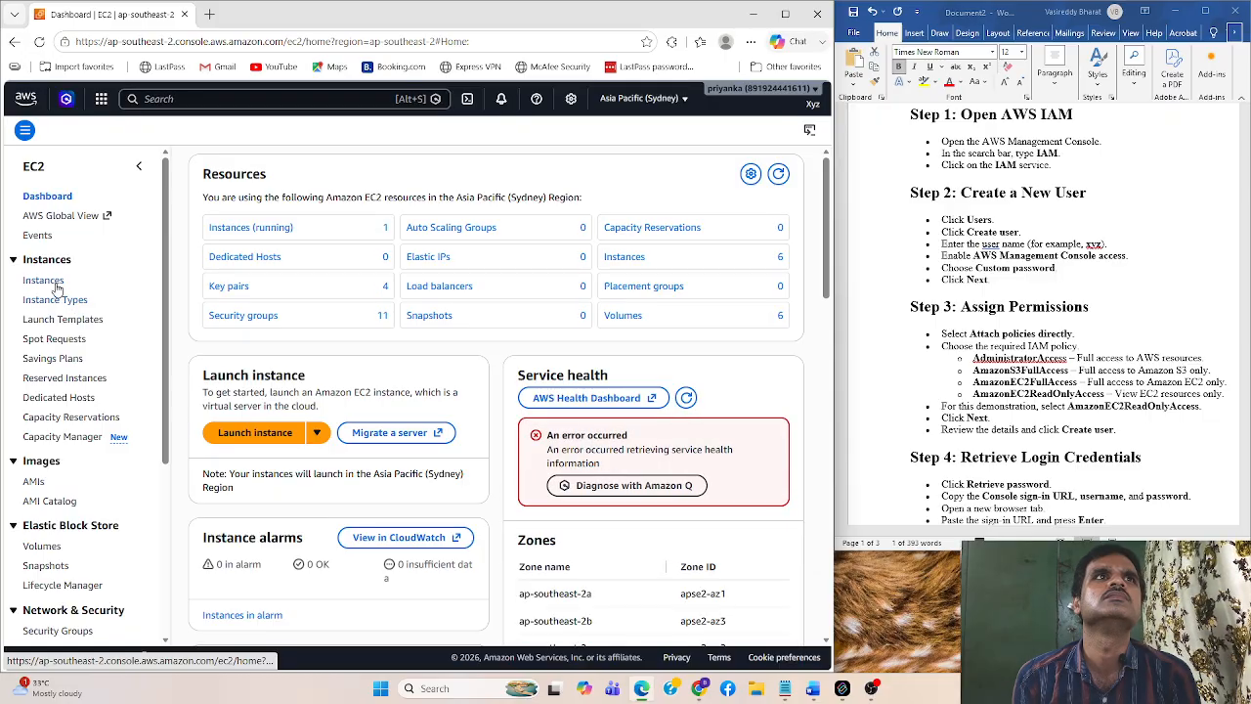
{"action": "left_click", "coordinate": [57, 284]}
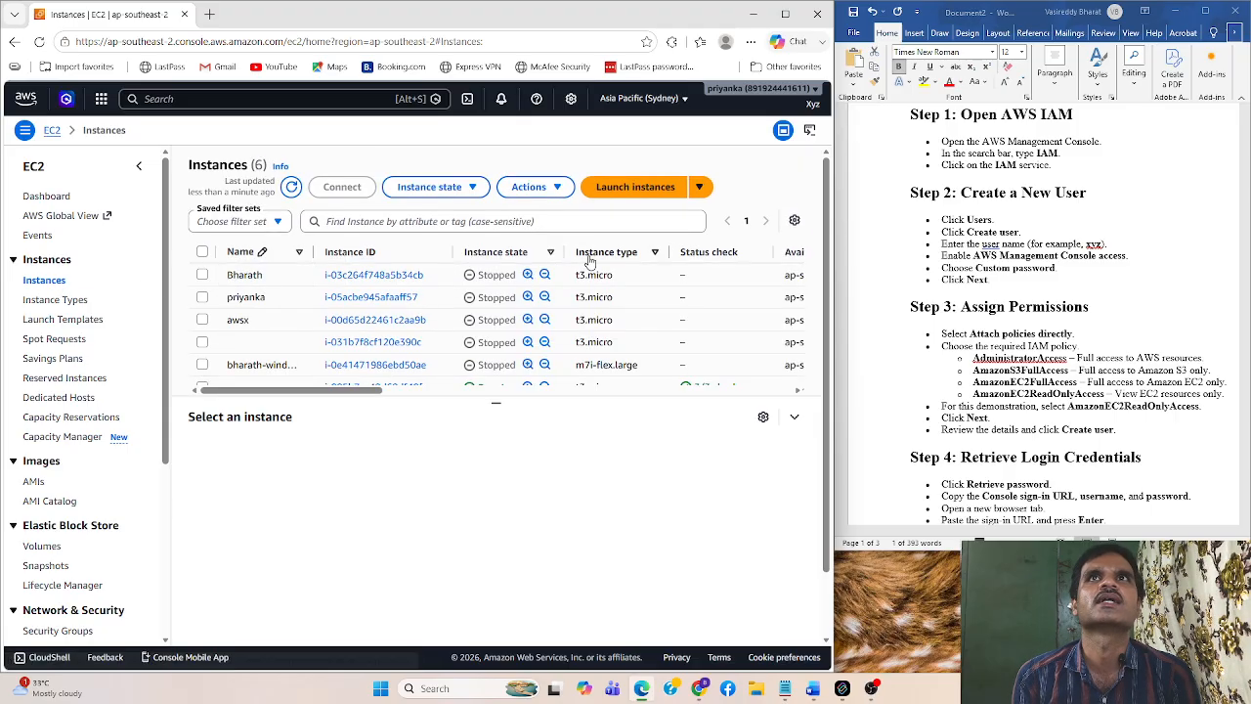
{"action": "left_click", "coordinate": [627, 196]}
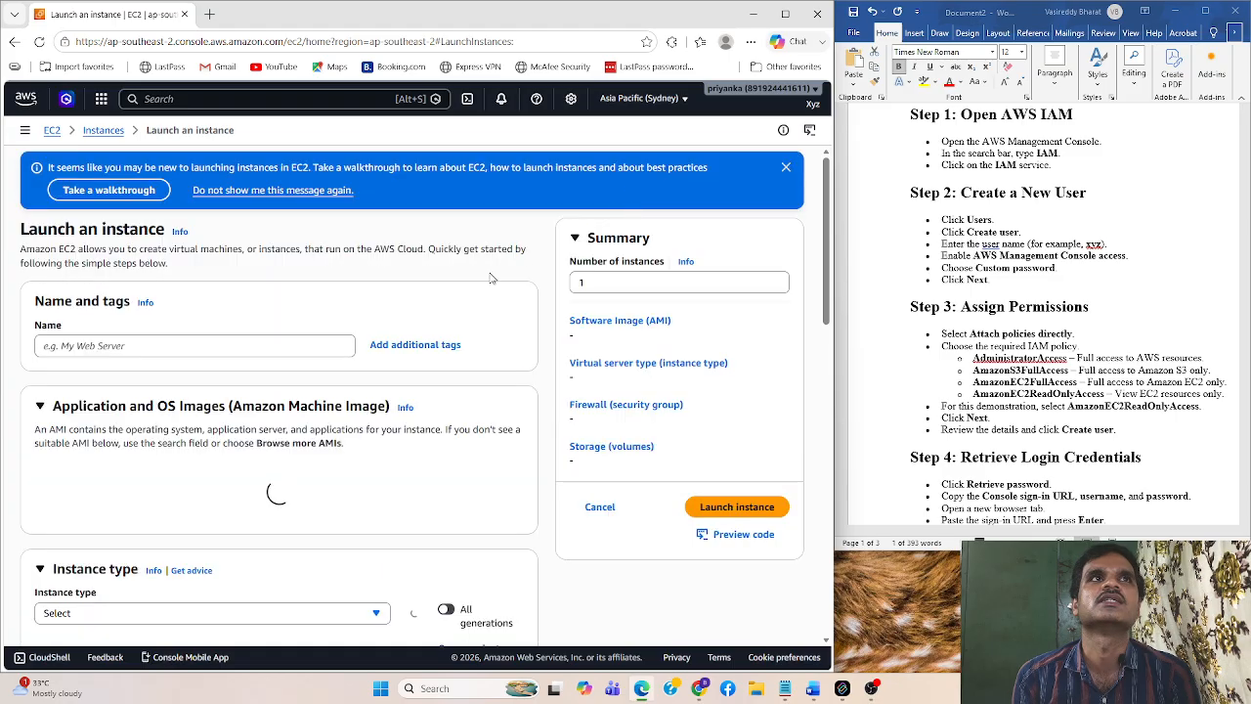
{"action": "left_click", "coordinate": [262, 347]}
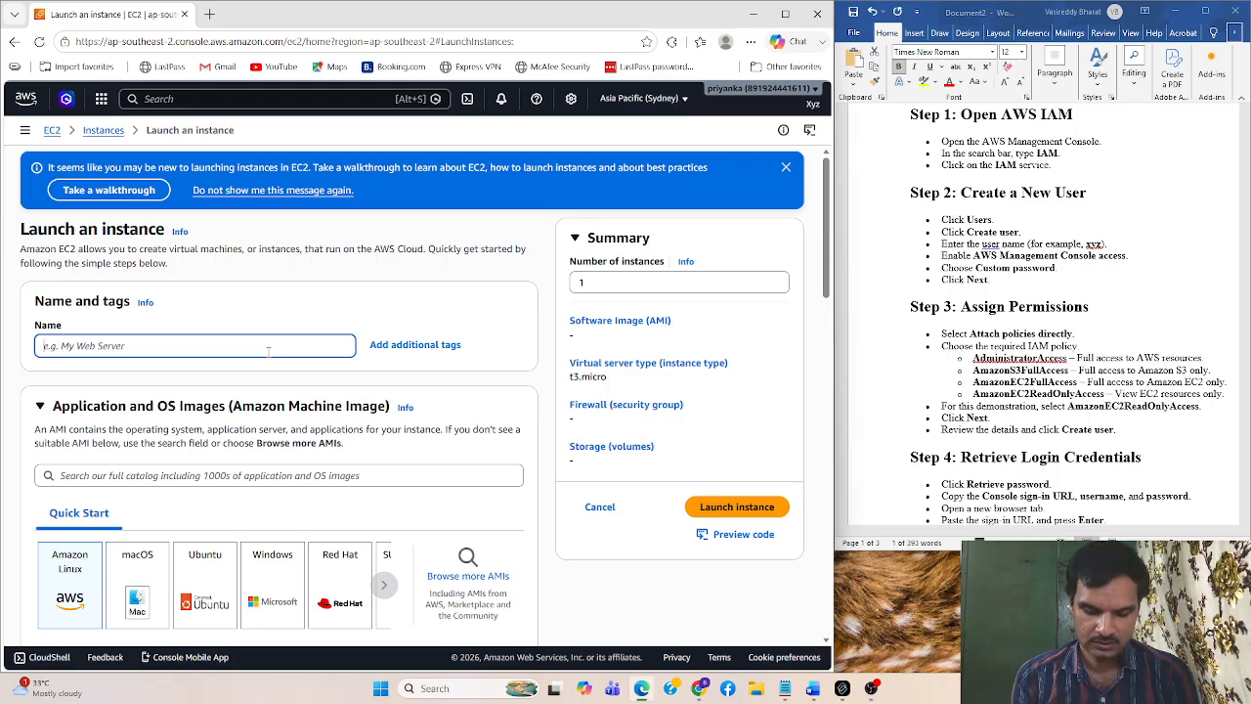
Name the instance xyz and choose the Ubuntu Server 26.04 LTS image.
{"action": "type", "text": "xyz"}
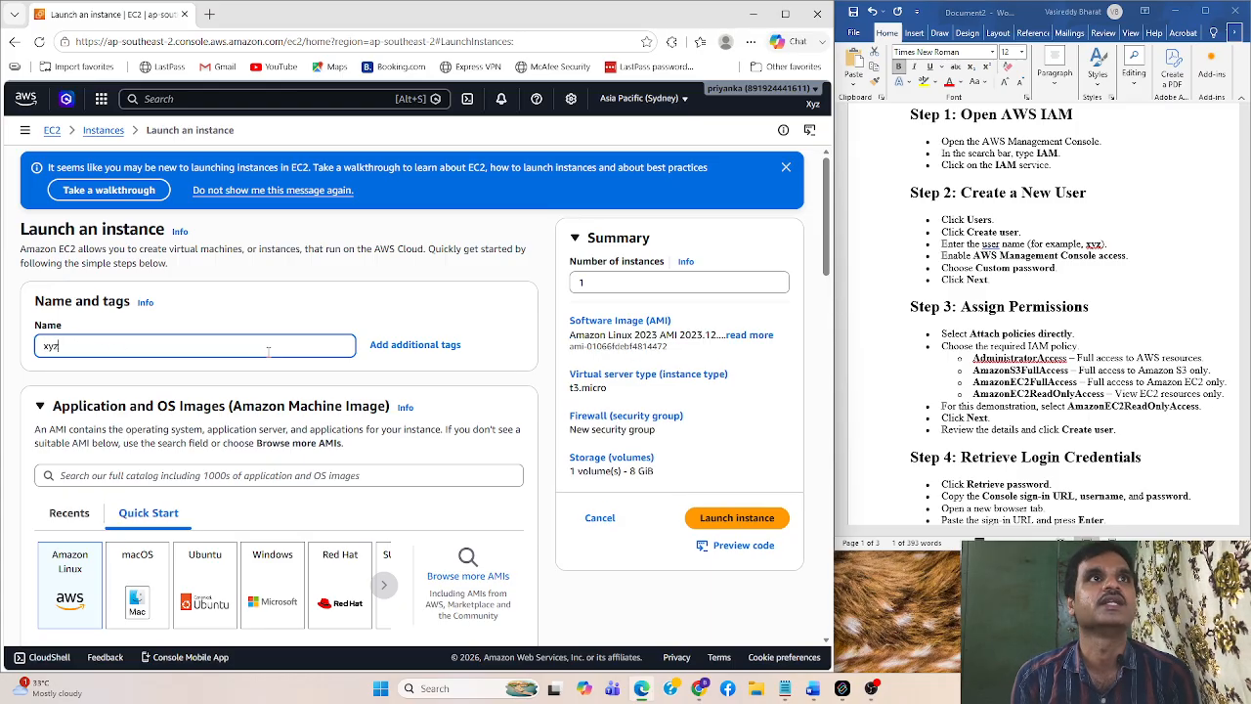
{"action": "scroll", "coordinate": [270, 351], "scroll_direction": "down", "scroll_amount": 3}
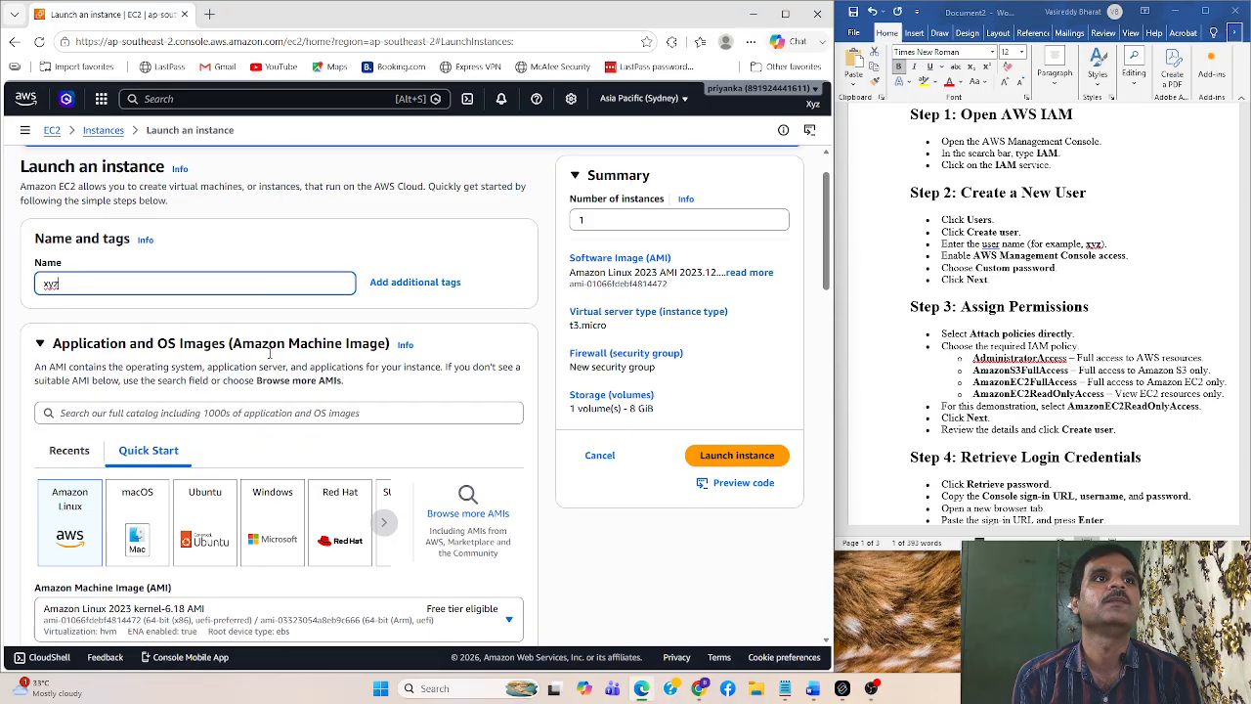
{"action": "left_click", "coordinate": [219, 390]}
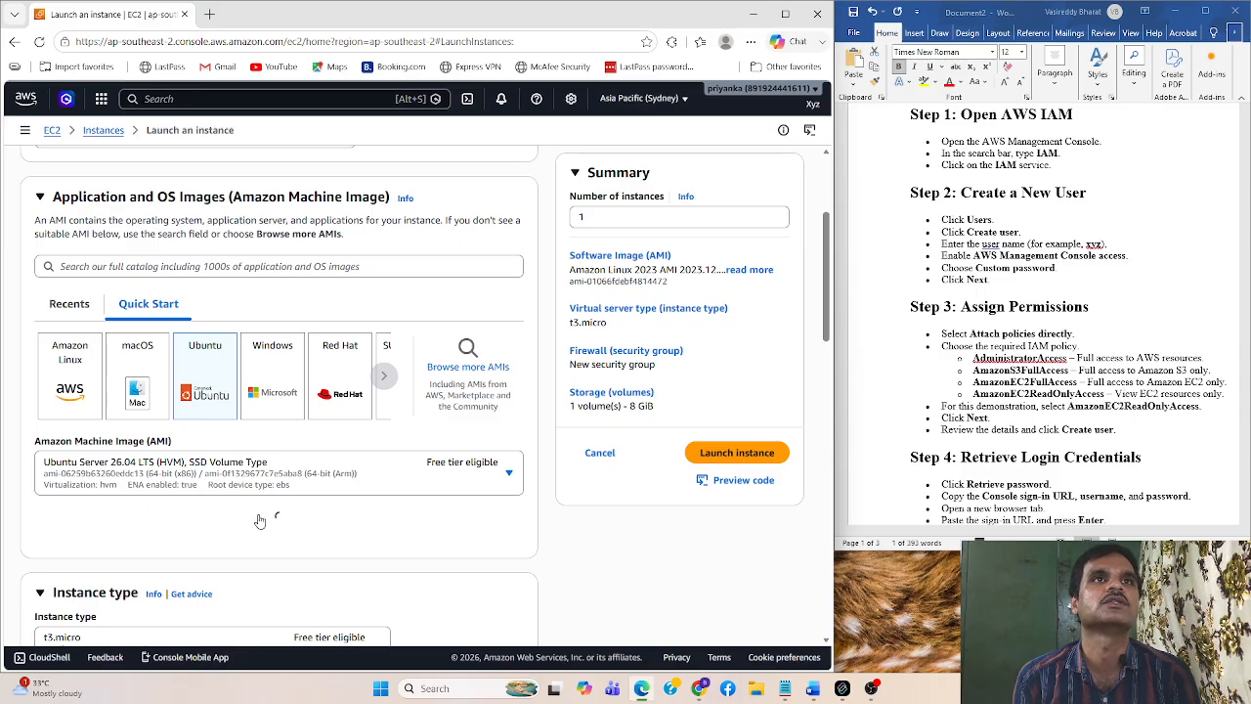
{"action": "scroll", "coordinate": [259, 521], "scroll_direction": "down", "scroll_amount": 10}
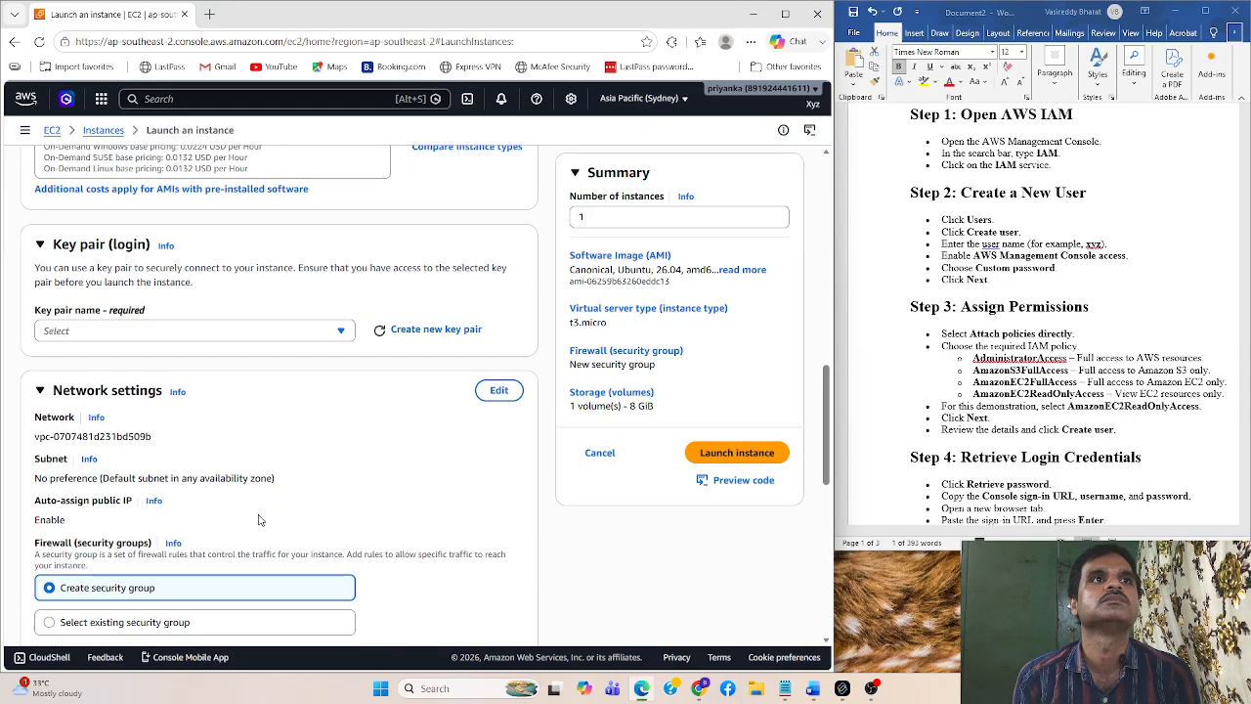
{"action": "scroll", "coordinate": [260, 521], "scroll_direction": "up", "scroll_amount": 3}
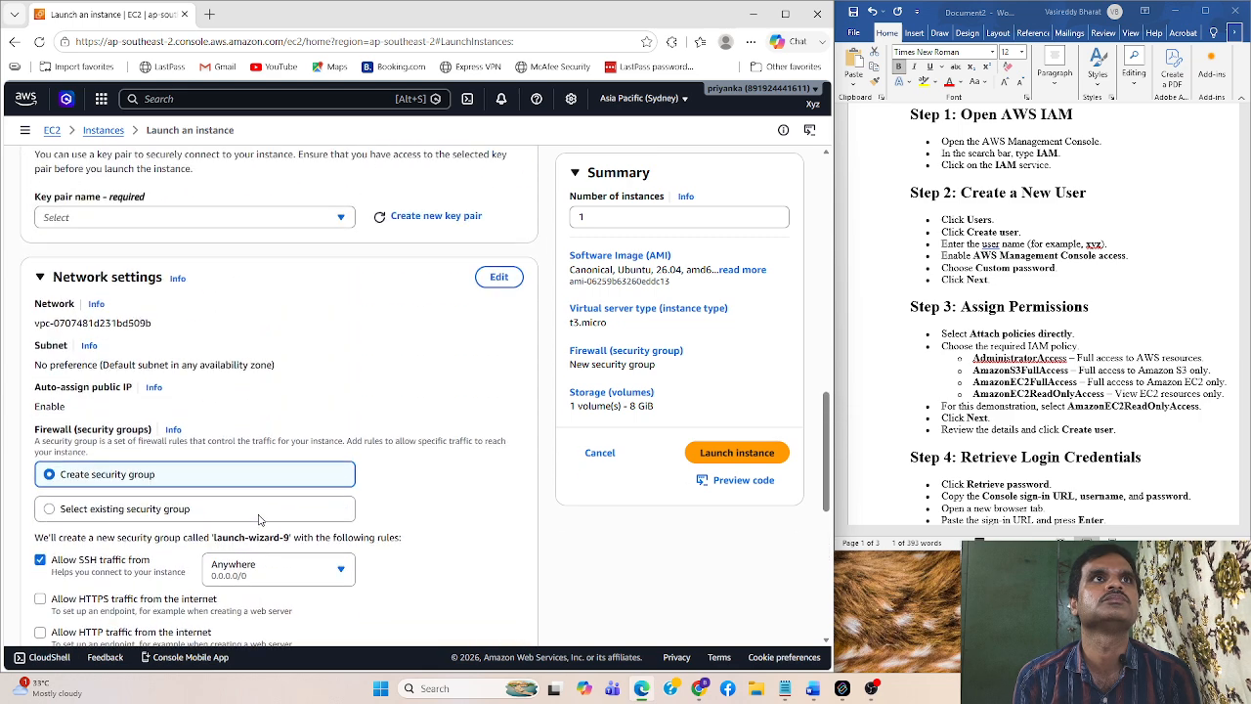
Set Key pair to 'Proceed without a key pair' and launch the instance.
{"action": "left_click", "coordinate": [335, 221]}
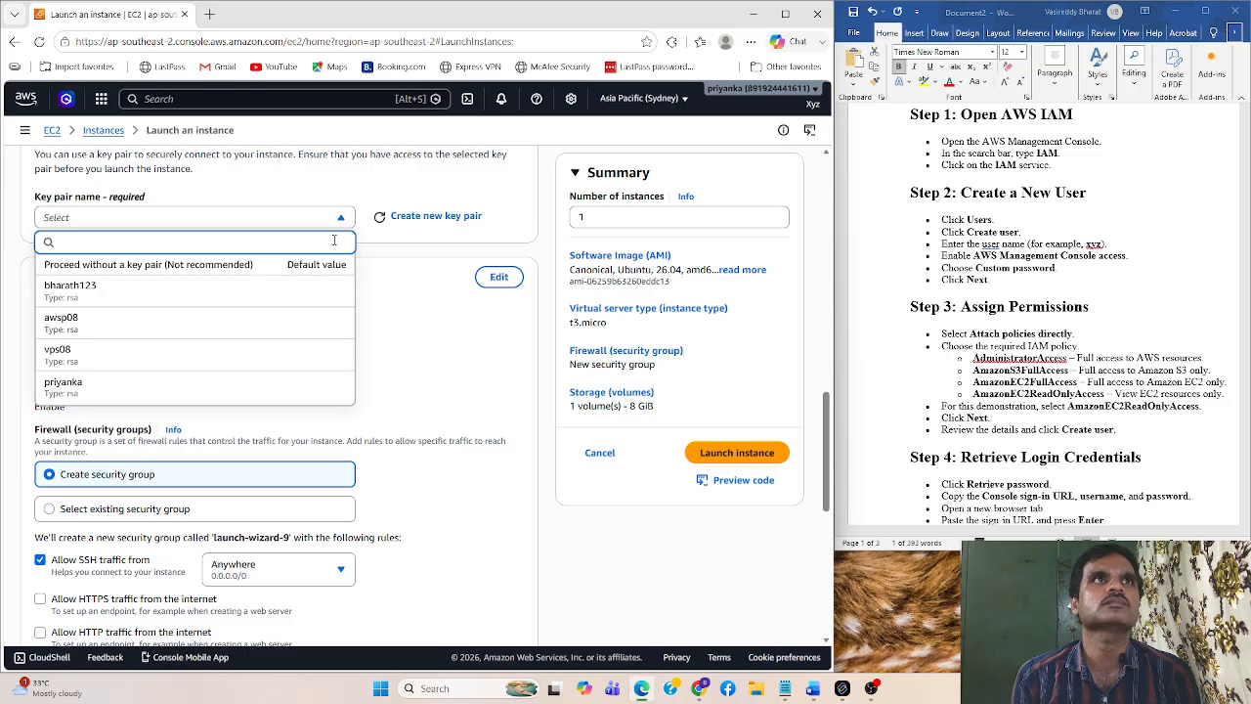
{"action": "left_click", "coordinate": [327, 270]}
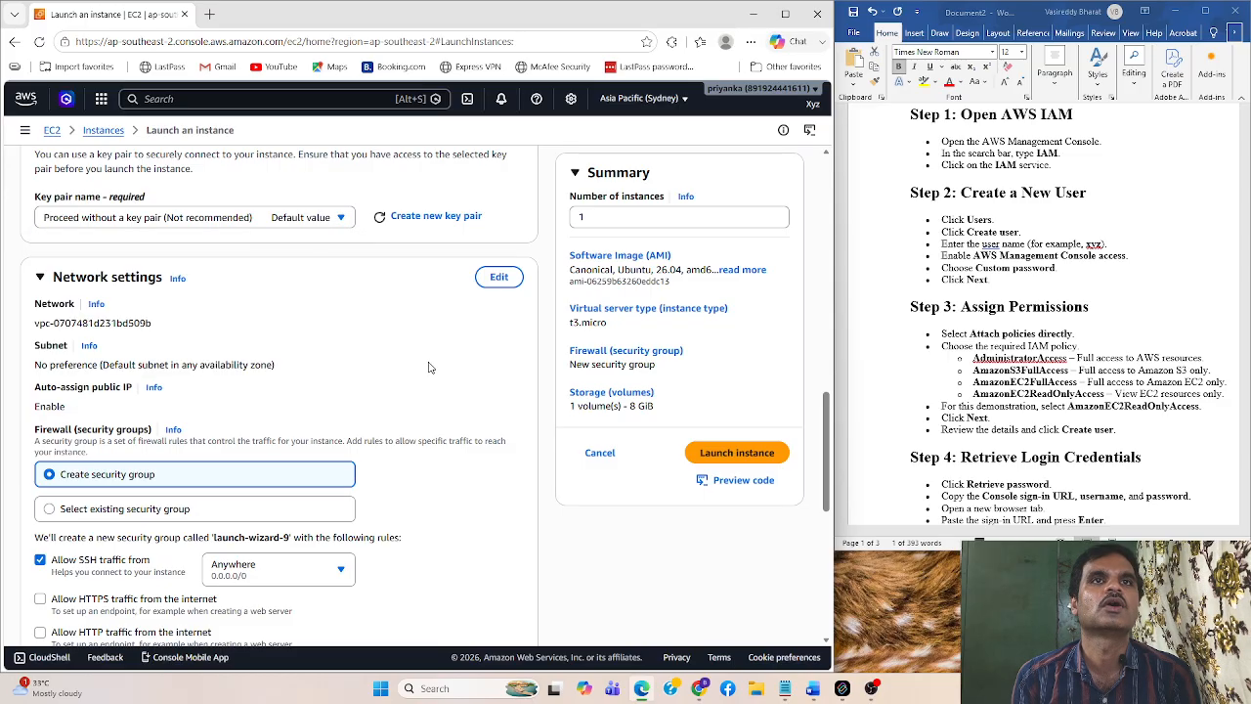
{"action": "scroll", "coordinate": [428, 369], "scroll_direction": "down", "scroll_amount": 5}
{"action": "scroll", "coordinate": [428, 369], "scroll_direction": "down", "scroll_amount": 3}
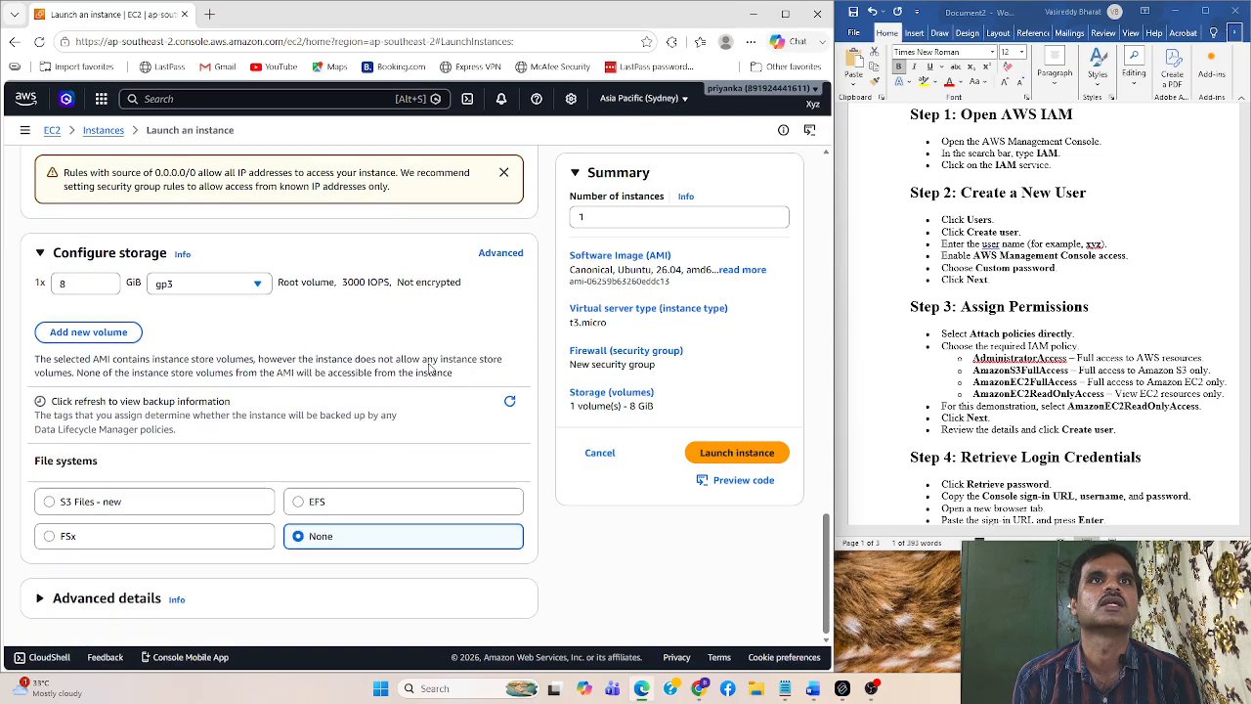
{"action": "left_click", "coordinate": [727, 454]}
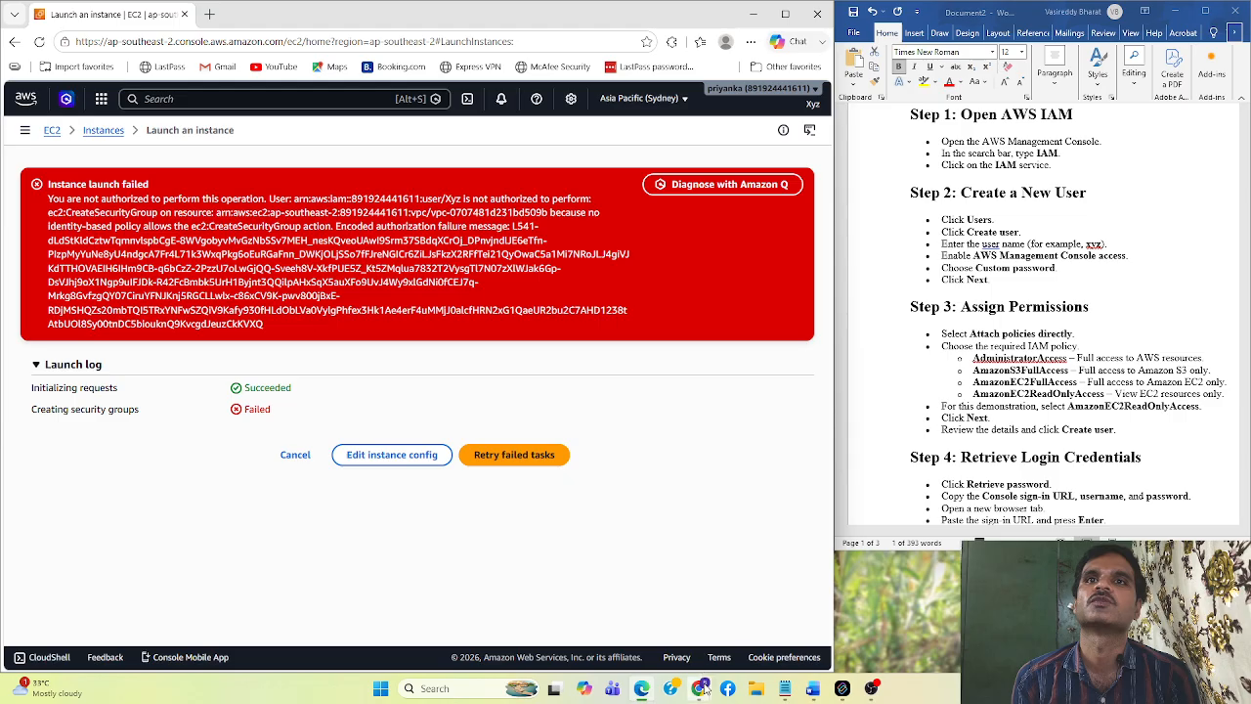
Leave the password step without saving and open the new IAM user's details.
{"action": "mouse_move", "coordinate": [704, 690]}
{"action": "left_click", "coordinate": [743, 645]}
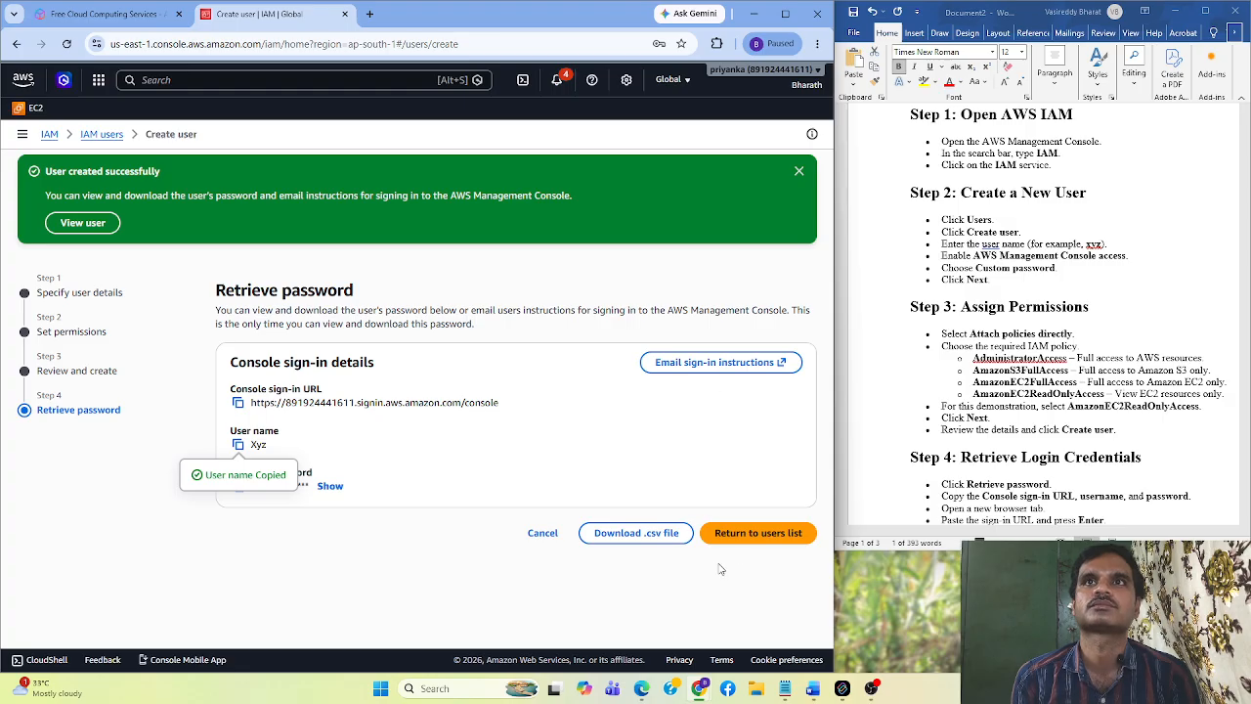
{"action": "left_click", "coordinate": [748, 534]}
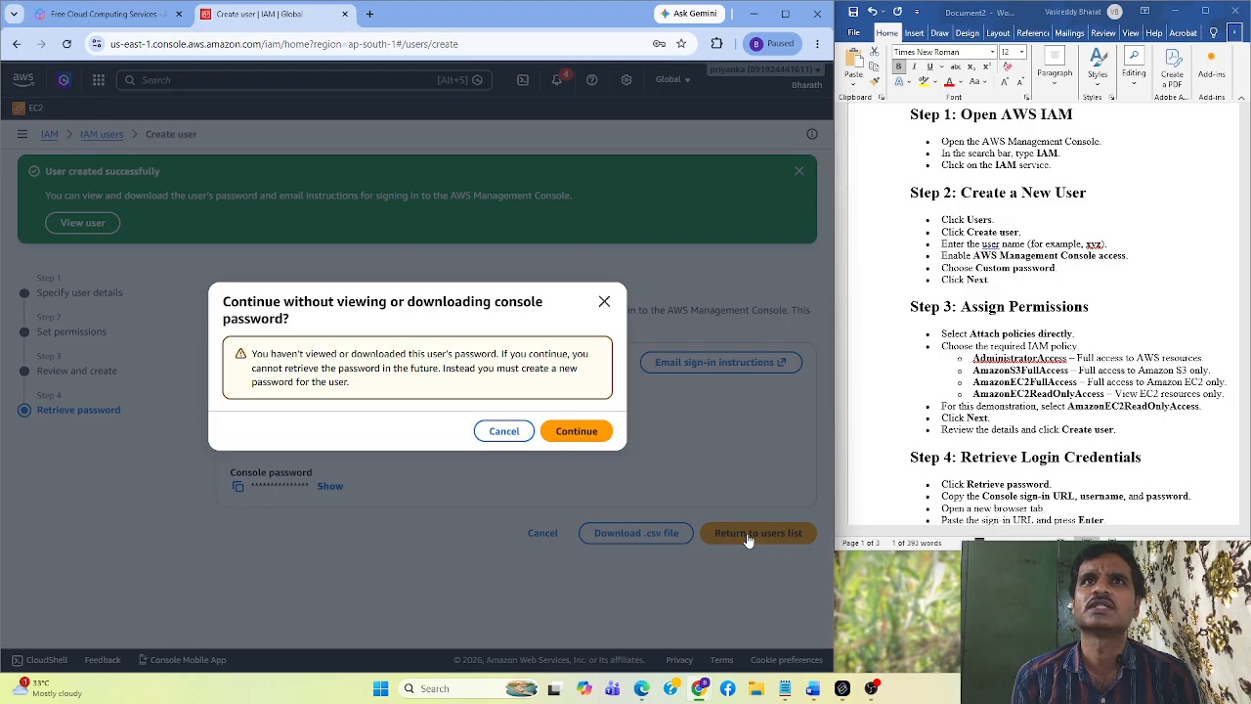
{"action": "left_click", "coordinate": [553, 433]}
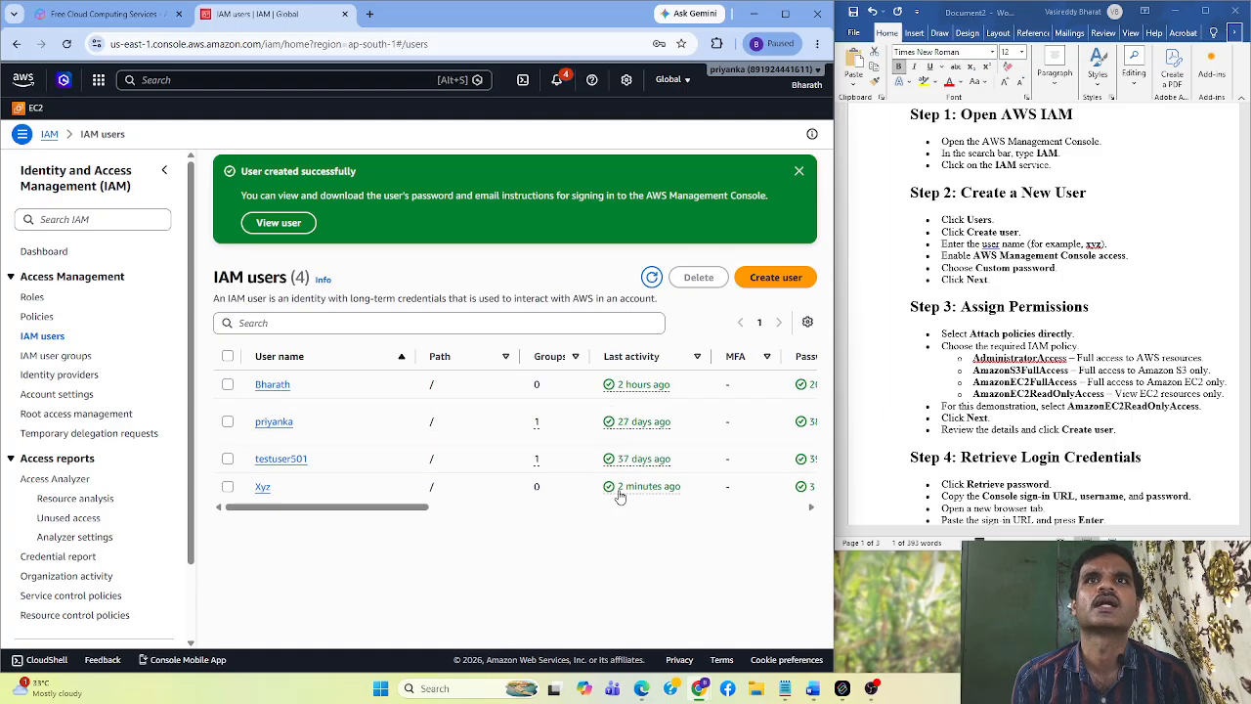
{"action": "left_click", "coordinate": [261, 488]}
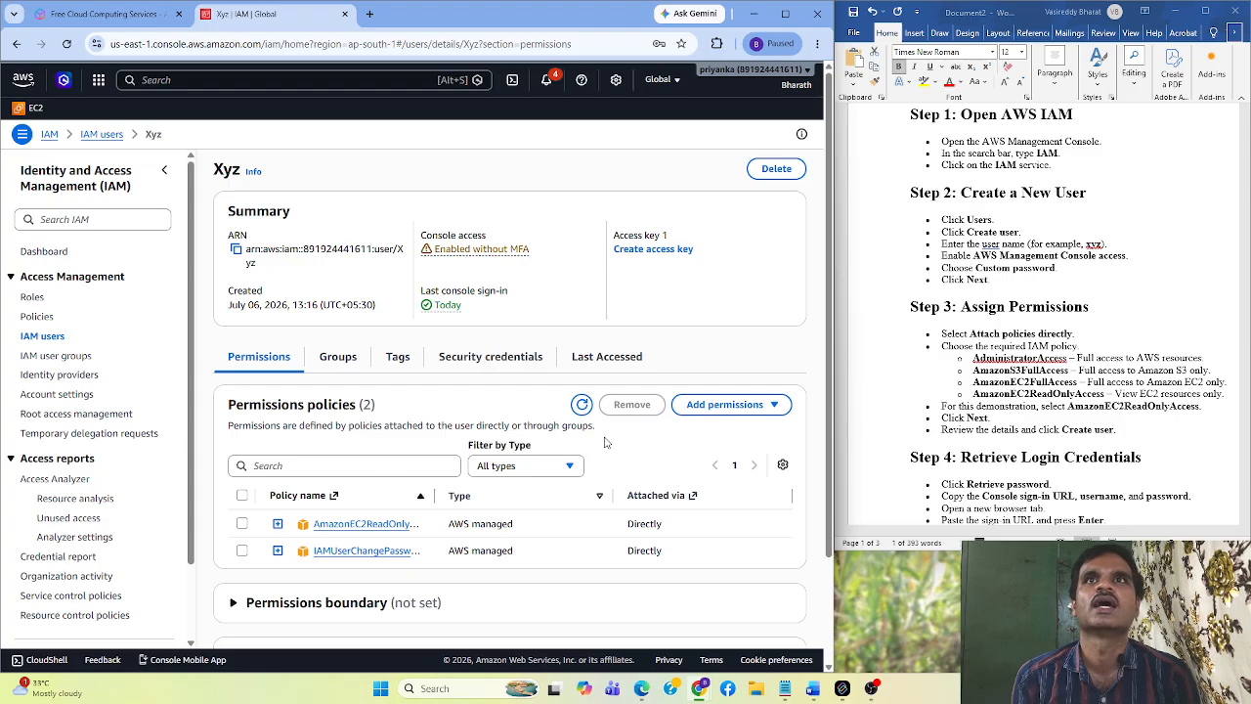
Attach policies directly to the user, searching for EC2FullAccess copied from the notes.
{"action": "left_click", "coordinate": [691, 408]}
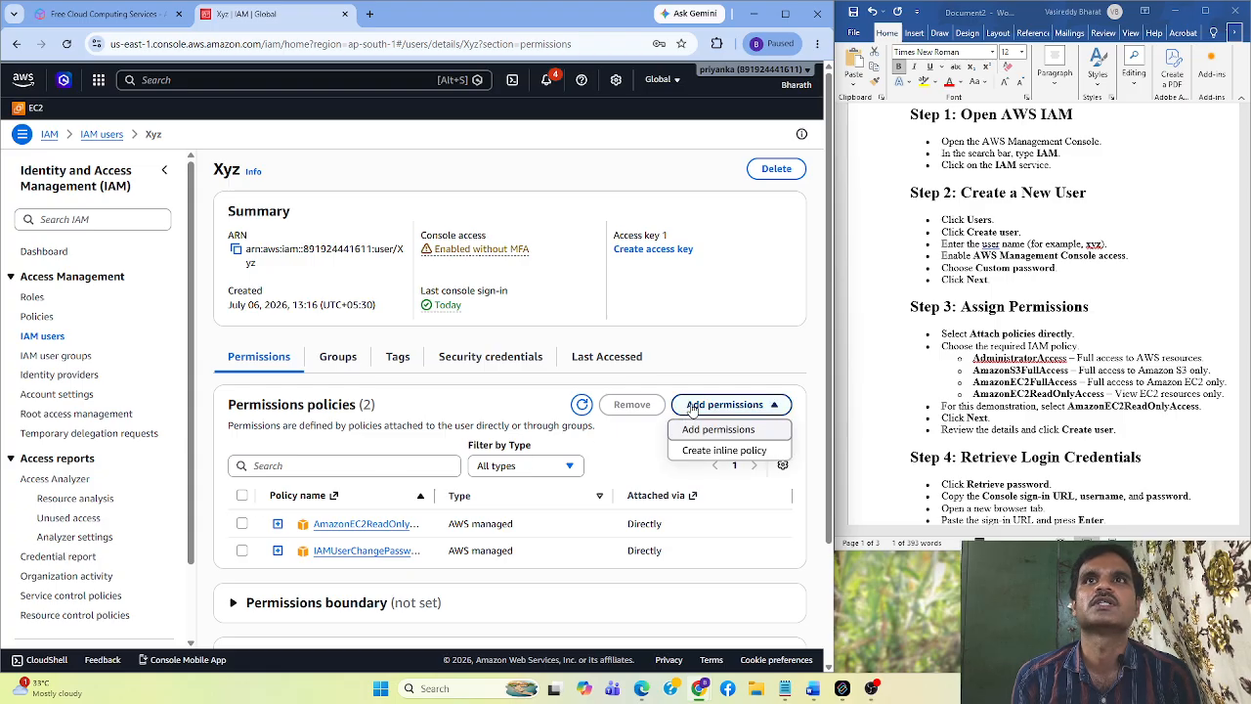
{"action": "left_click", "coordinate": [700, 427]}
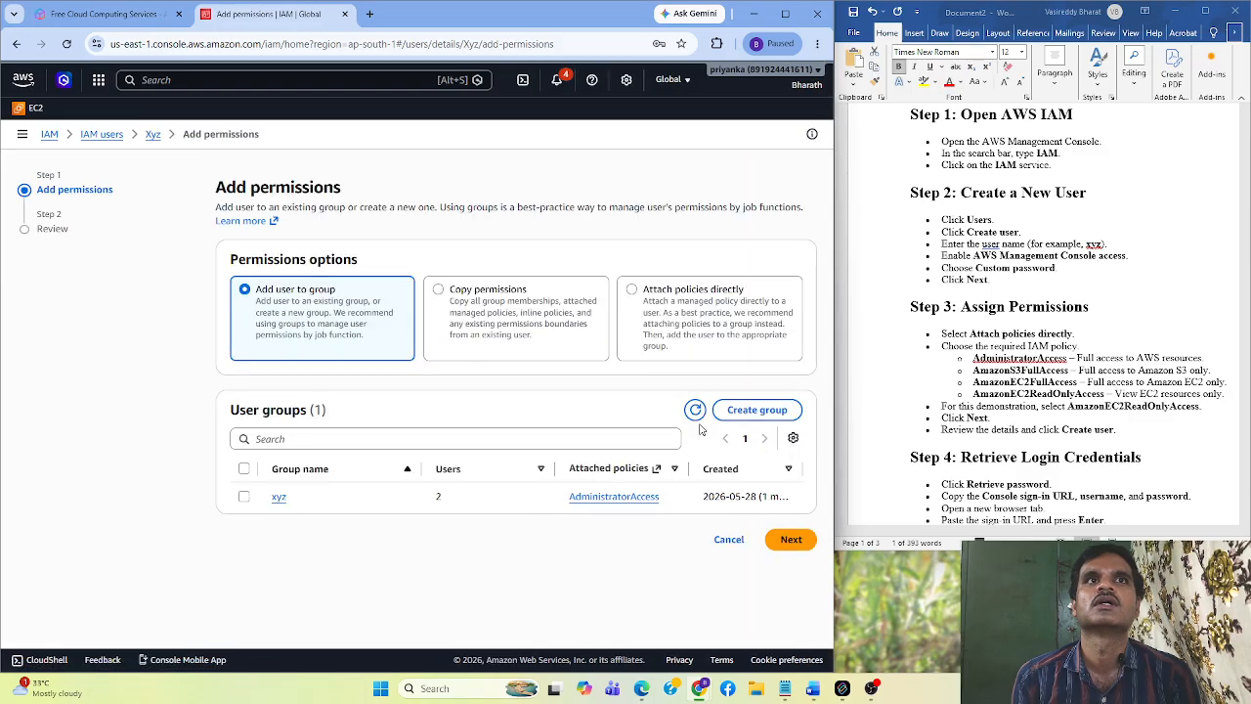
{"action": "left_click", "coordinate": [631, 290]}
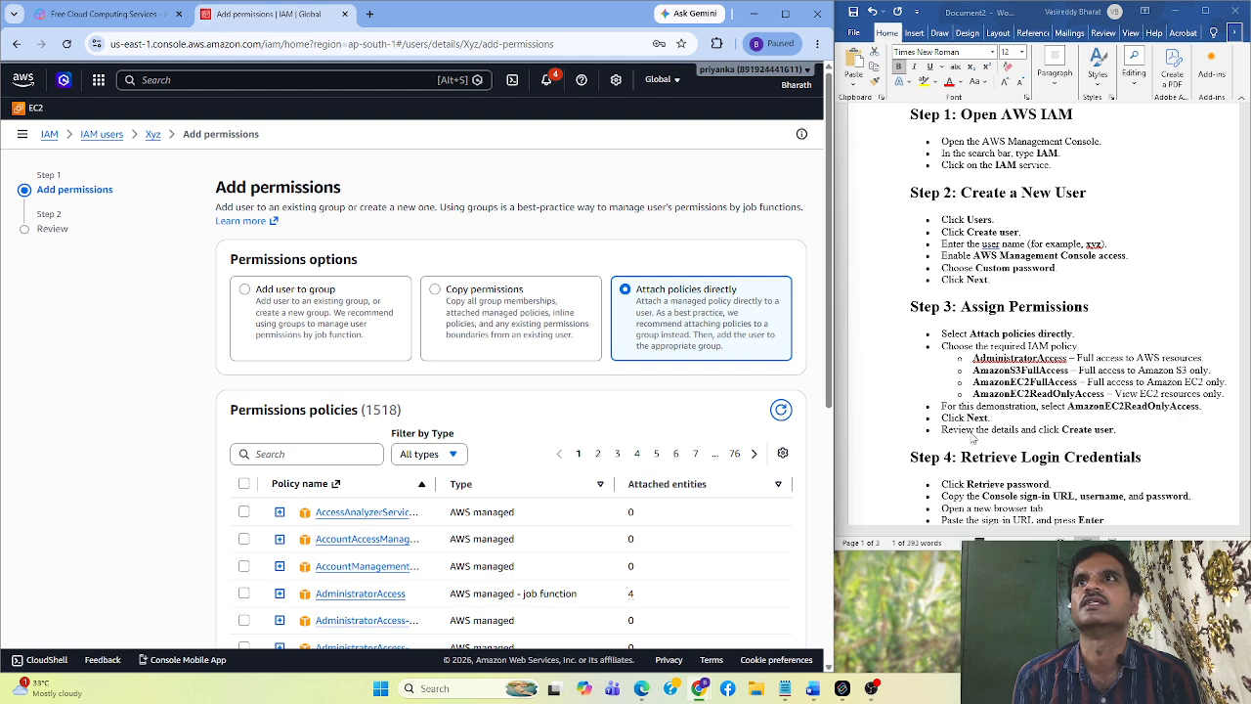
{"action": "left_click", "coordinate": [1013, 383]}
{"action": "left_click_drag", "start_coordinate": [1013, 383], "coordinate": [1077, 382]}
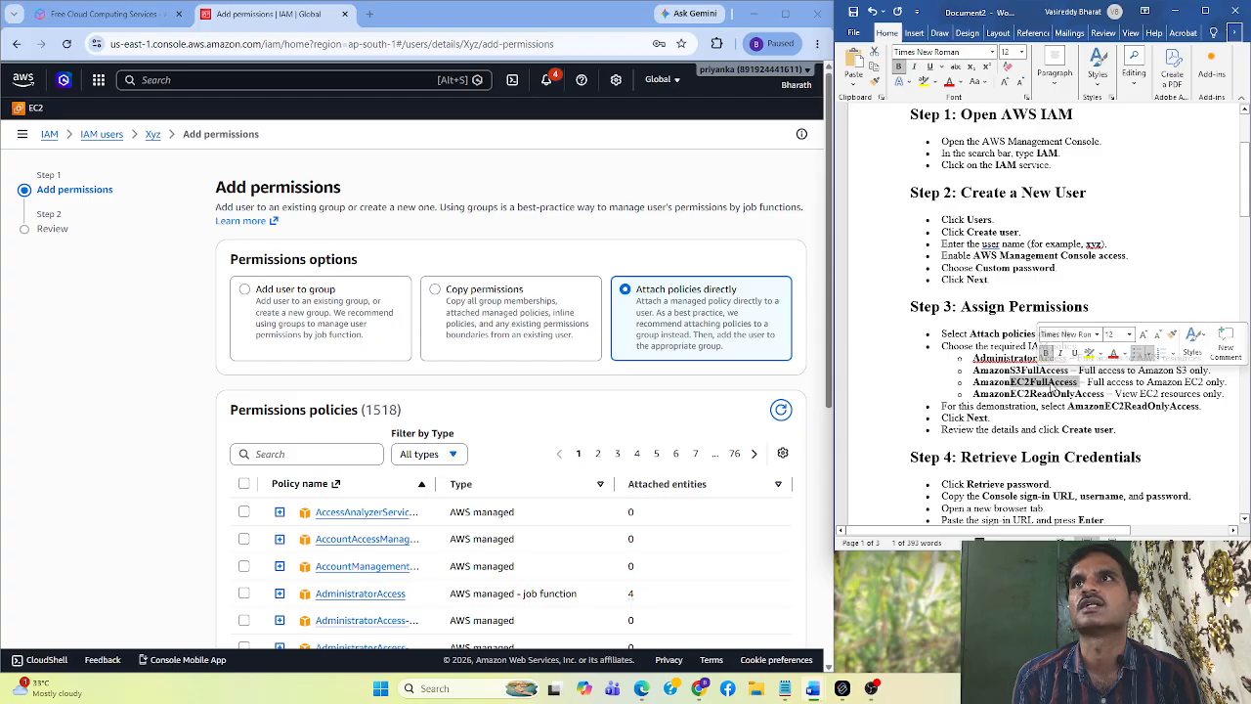
{"action": "right_click", "coordinate": [1053, 386]}
{"action": "left_click", "coordinate": [1075, 424]}
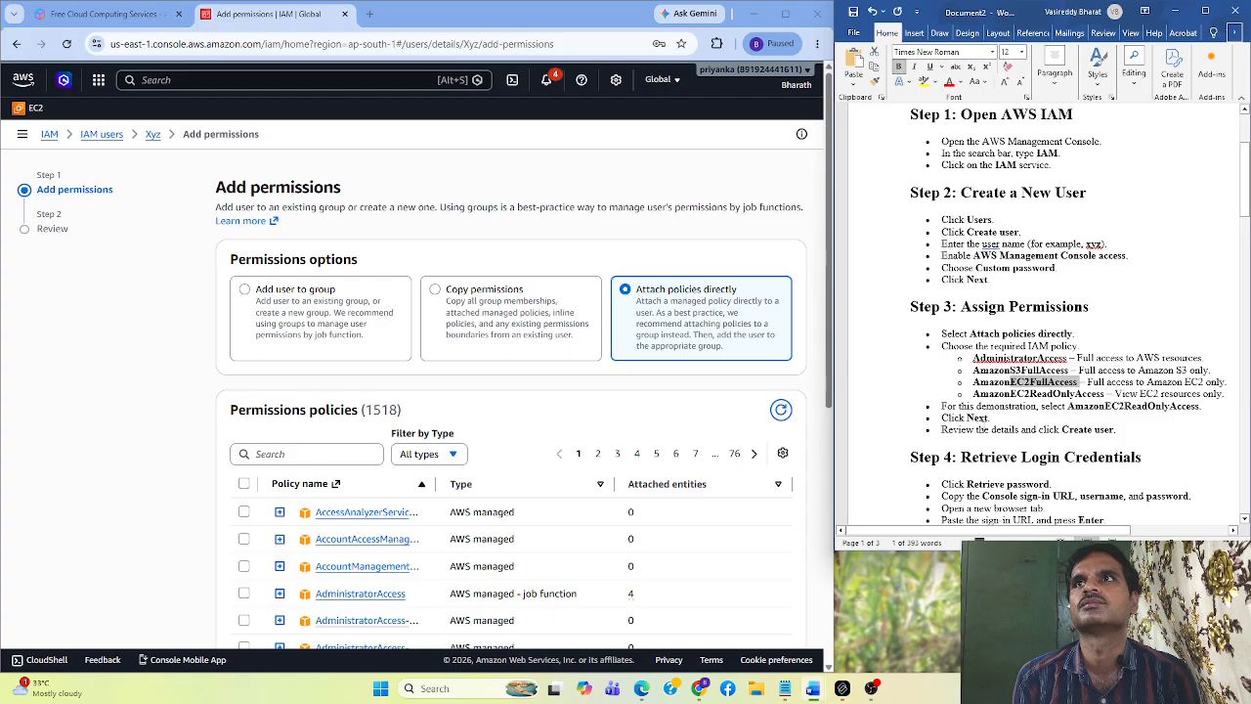
{"action": "left_click", "coordinate": [297, 454]}
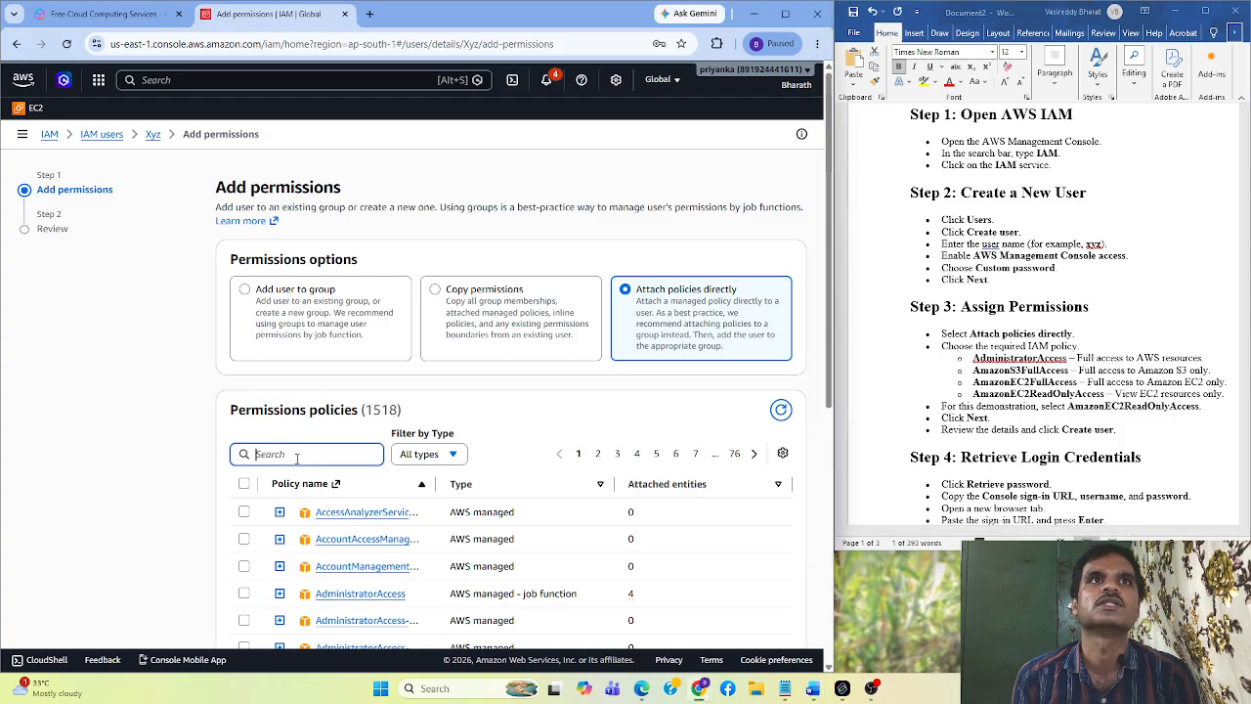
{"action": "right_click", "coordinate": [297, 456]}
{"action": "left_click", "coordinate": [319, 312]}
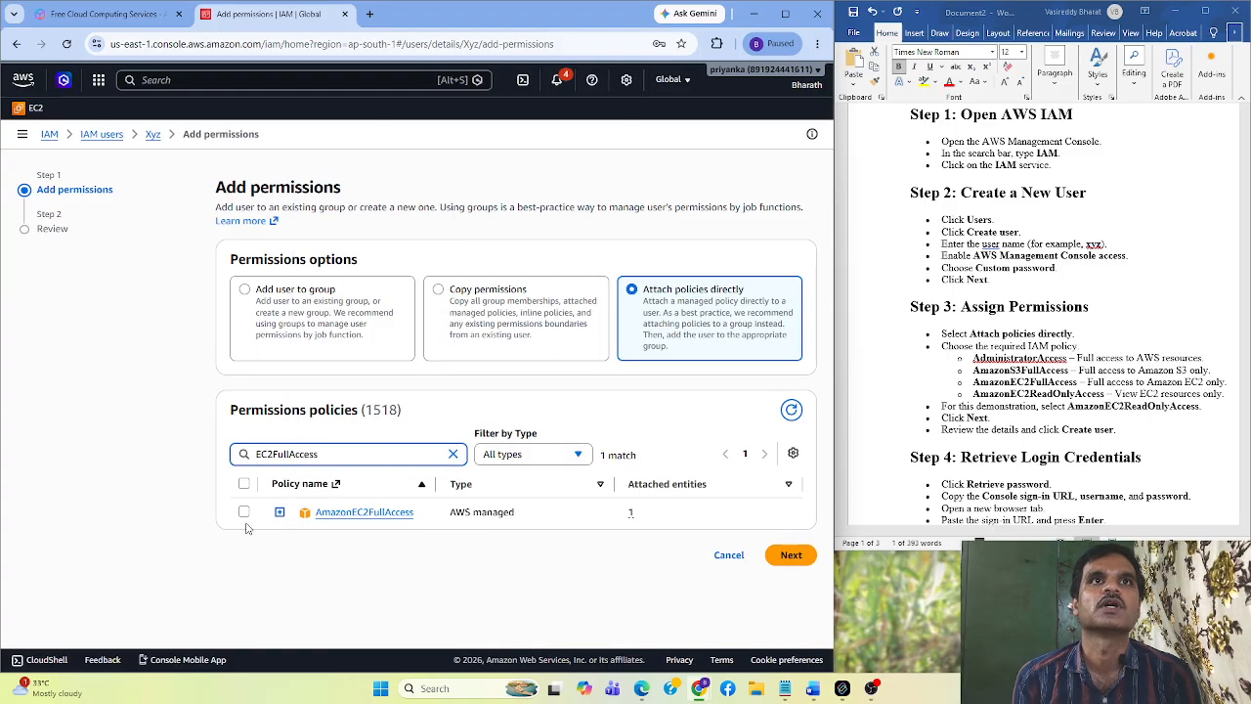
Select AmazonEC2FullAccess, review, and add it to the user.
{"action": "left_click", "coordinate": [244, 513]}
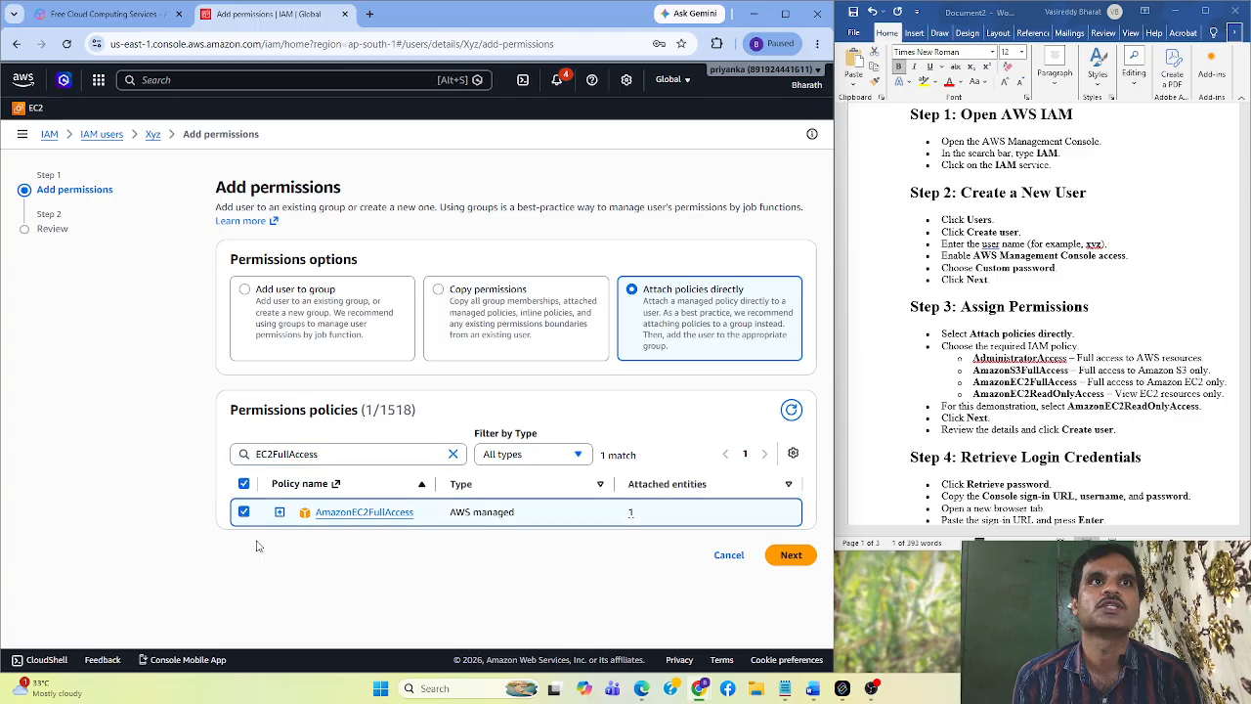
{"action": "left_click", "coordinate": [783, 555]}
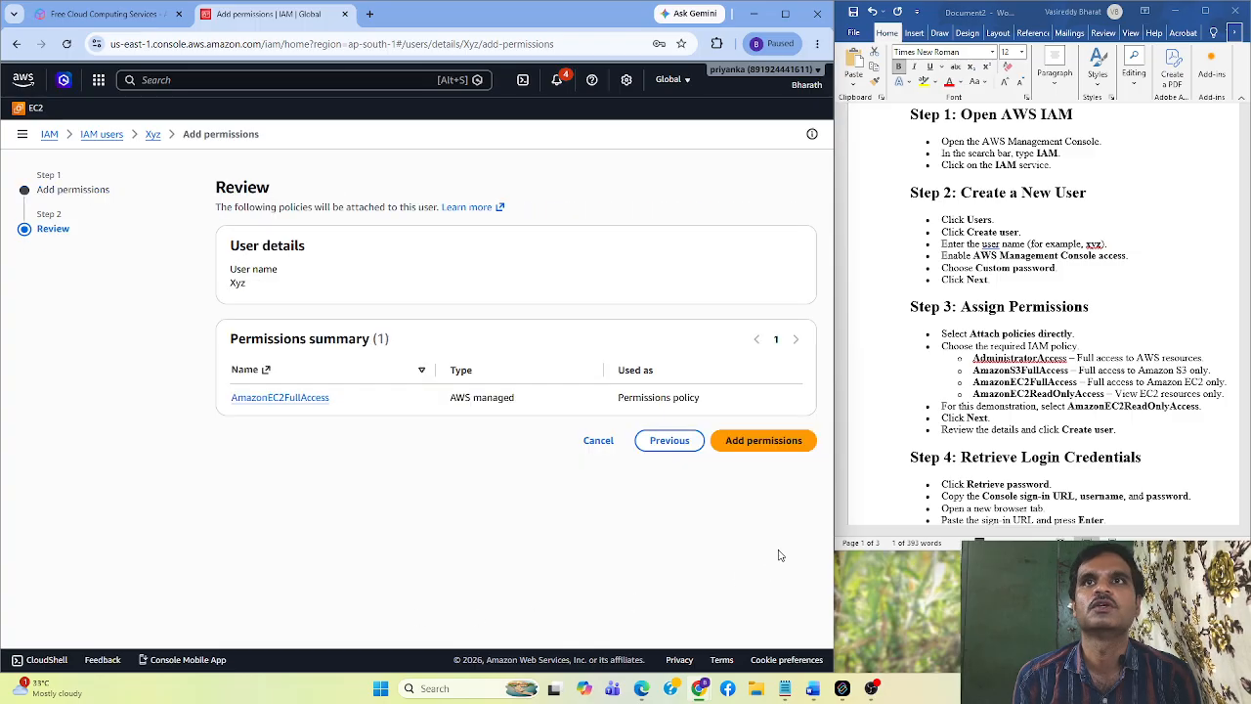
{"action": "left_click", "coordinate": [759, 448]}
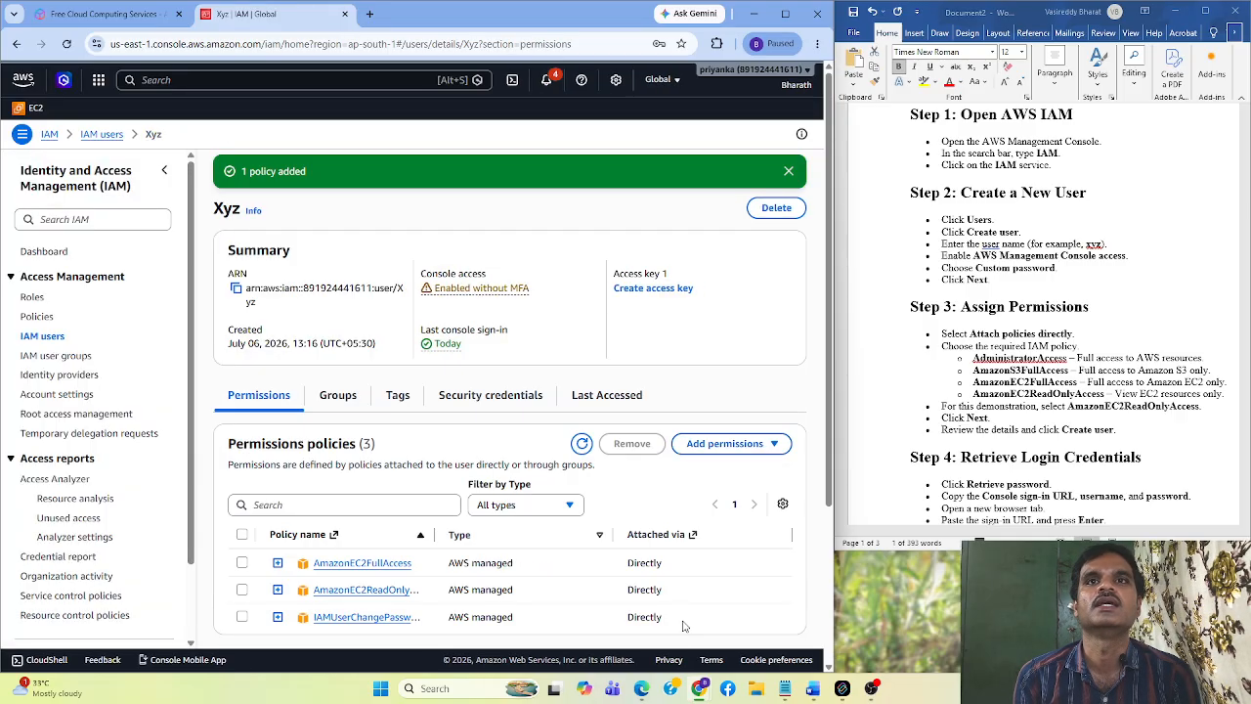
Reload the failed launch page and name the instance xyz.
{"action": "mouse_move", "coordinate": [641, 689]}
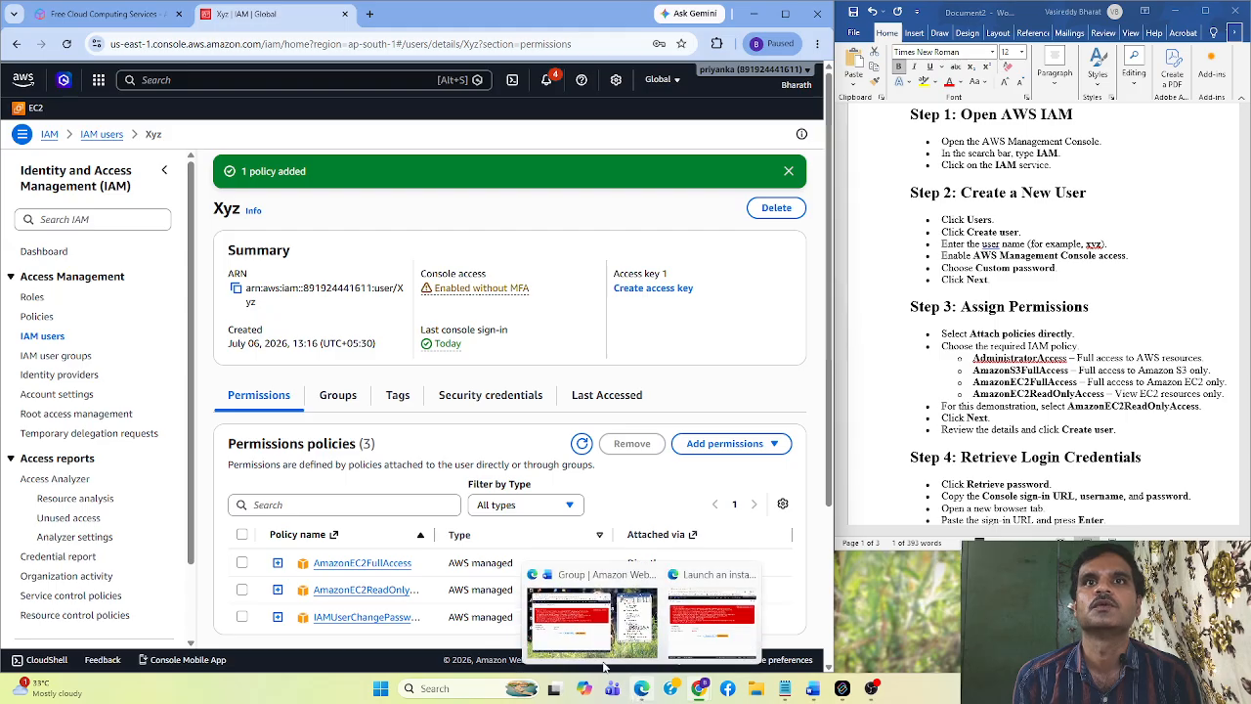
{"action": "left_click", "coordinate": [553, 616]}
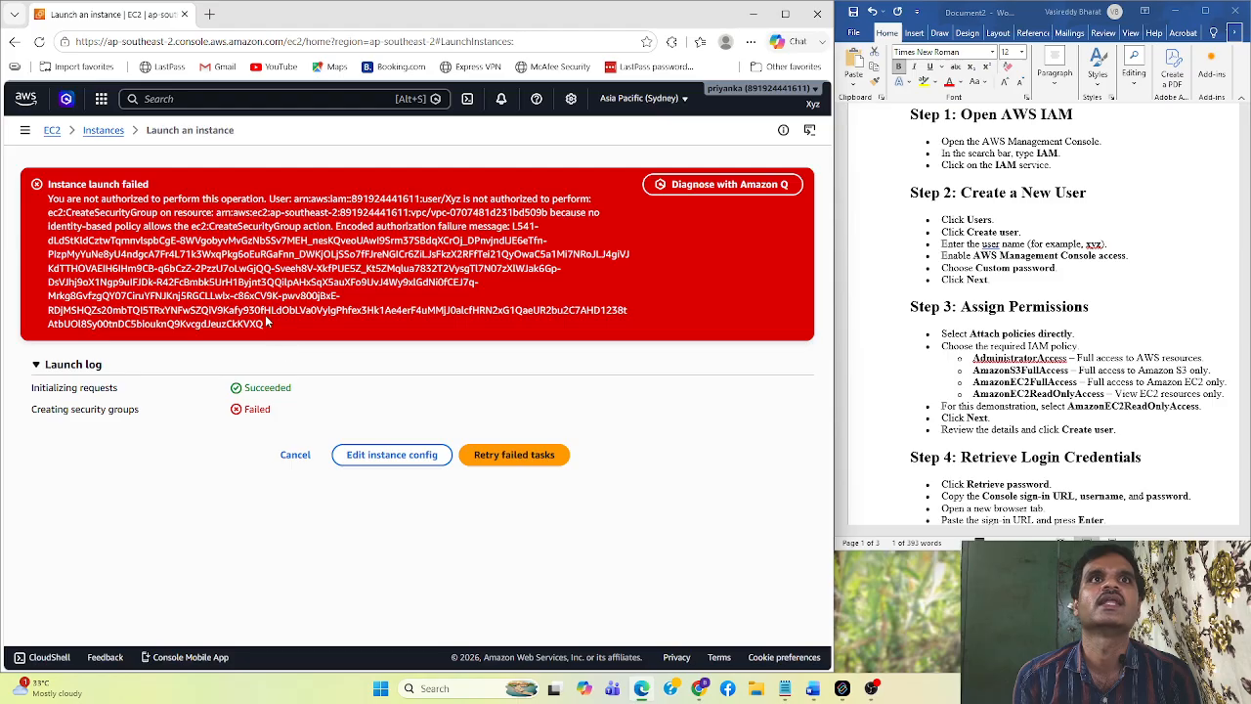
{"action": "left_click", "coordinate": [39, 41]}
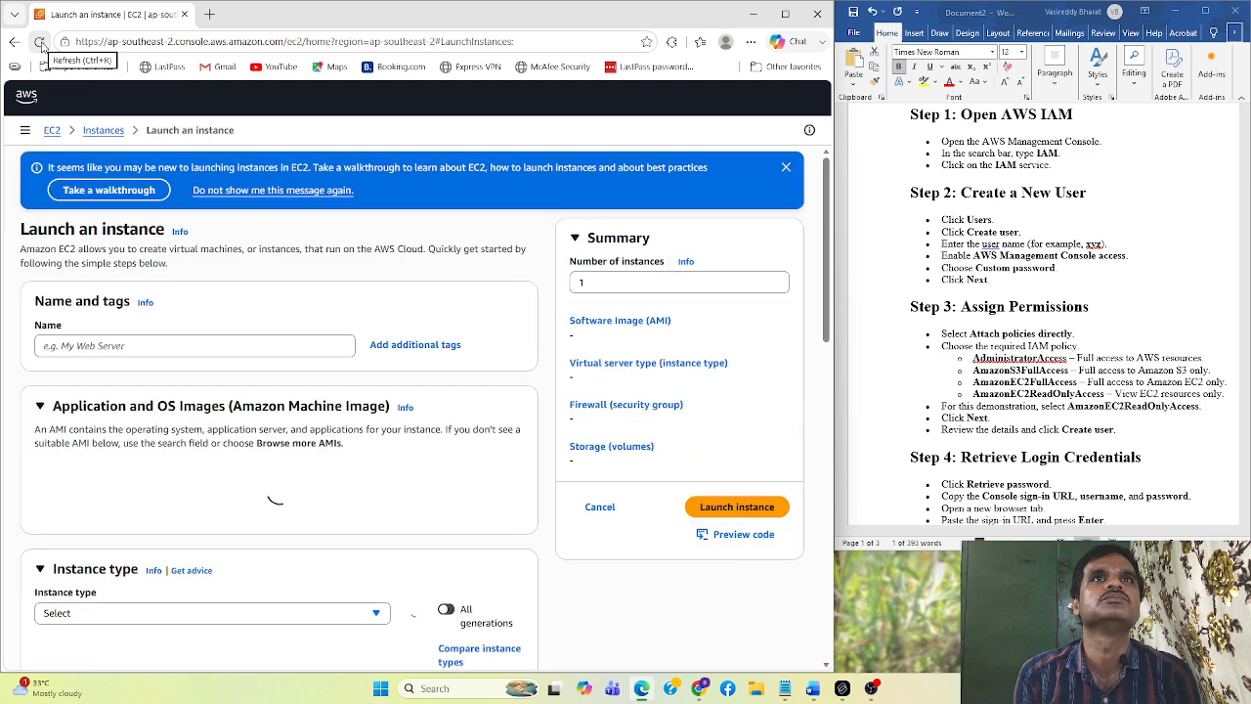
{"action": "left_click", "coordinate": [134, 344]}
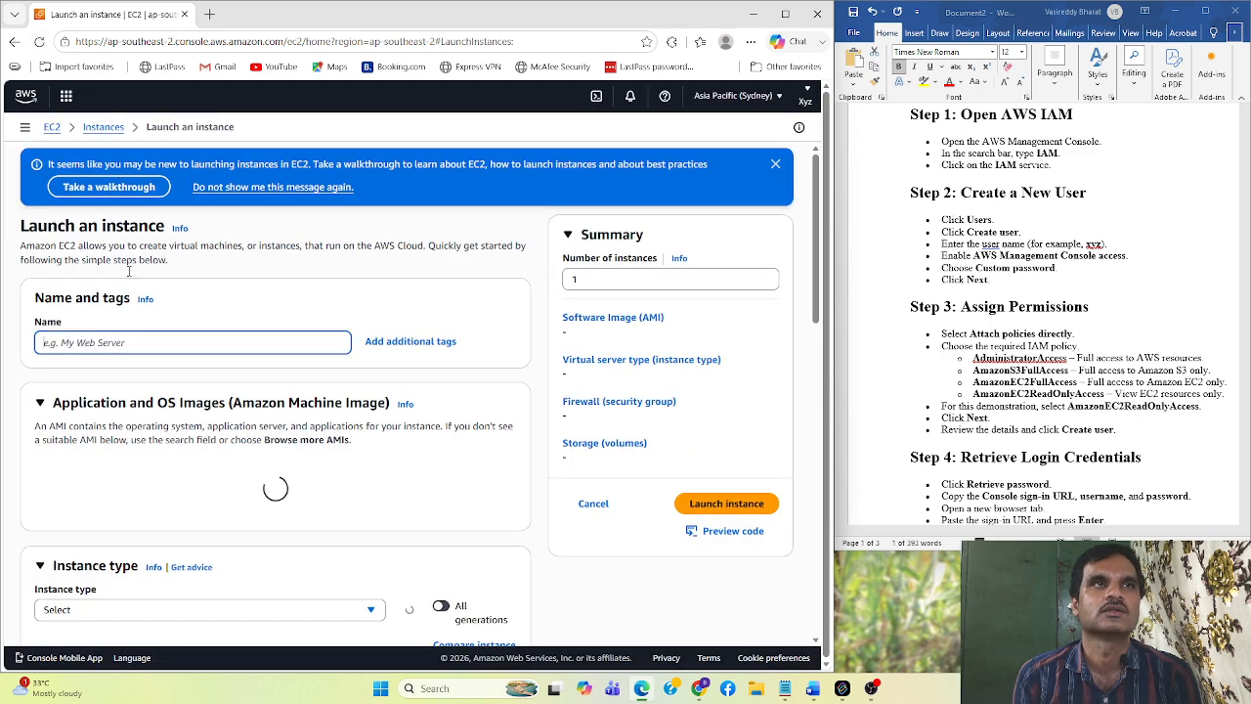
{"action": "type", "text": "xy"}
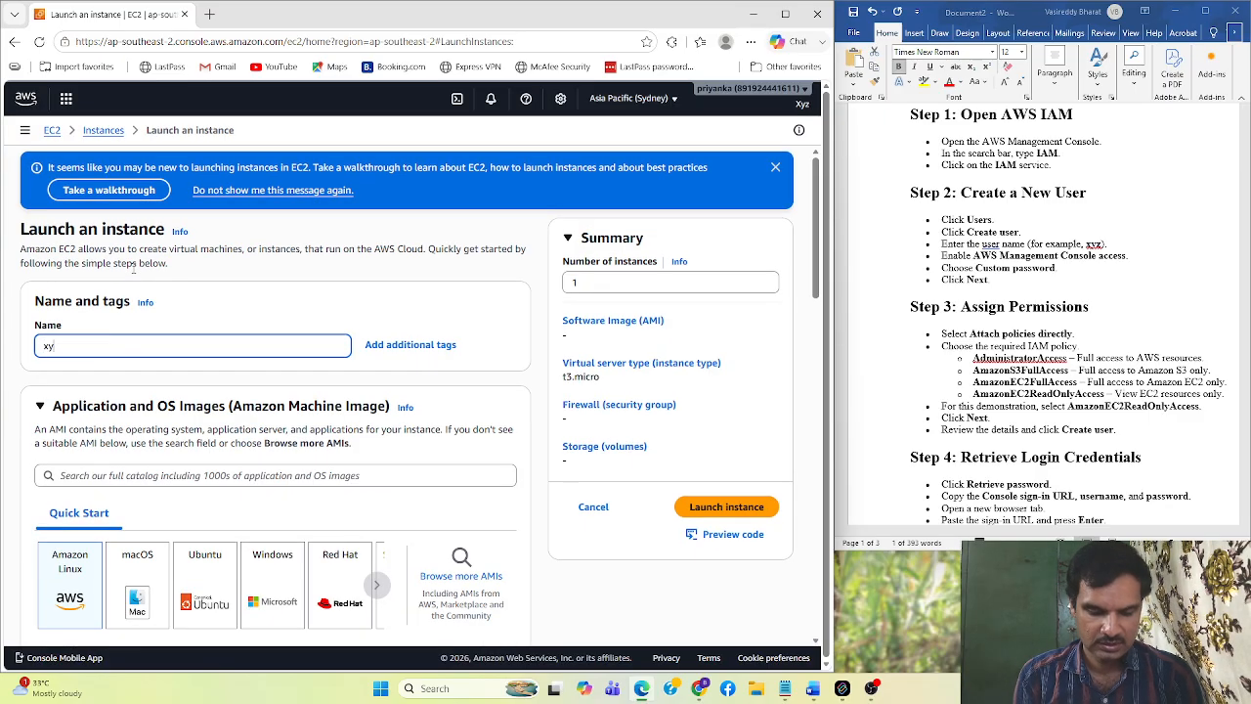
{"action": "type", "text": "z"}
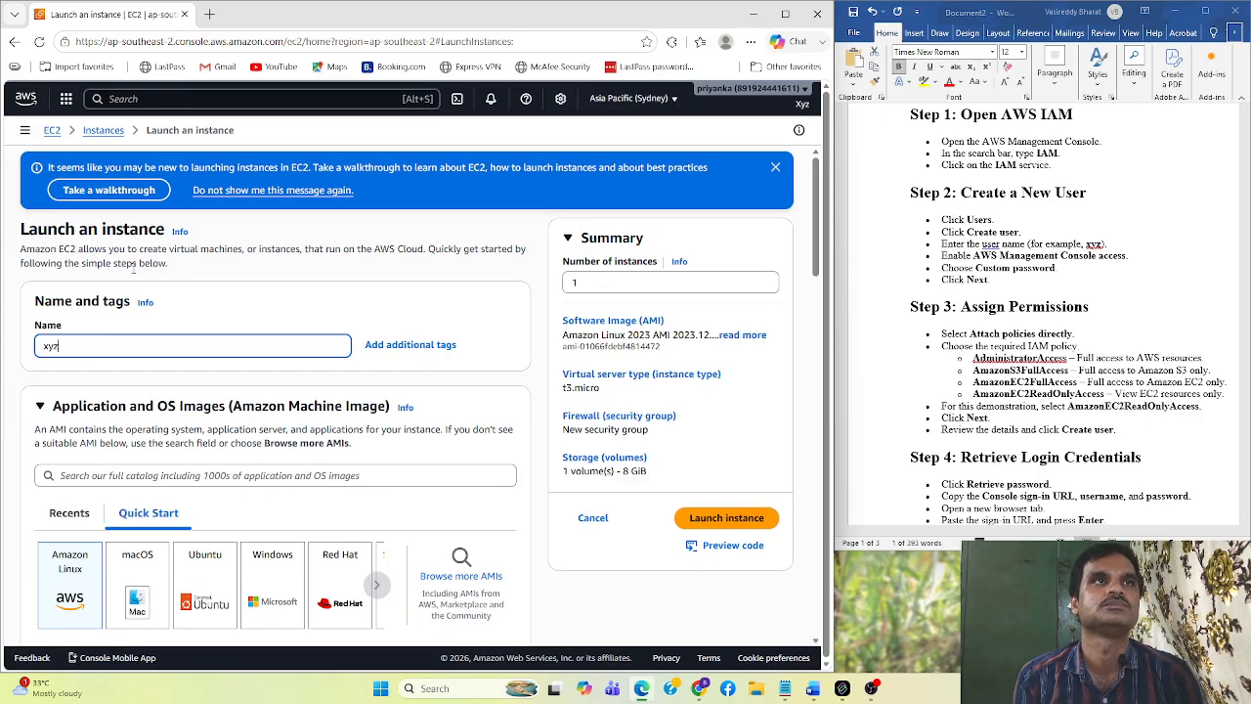
{"action": "scroll", "coordinate": [211, 483], "scroll_direction": "down", "scroll_amount": 4}
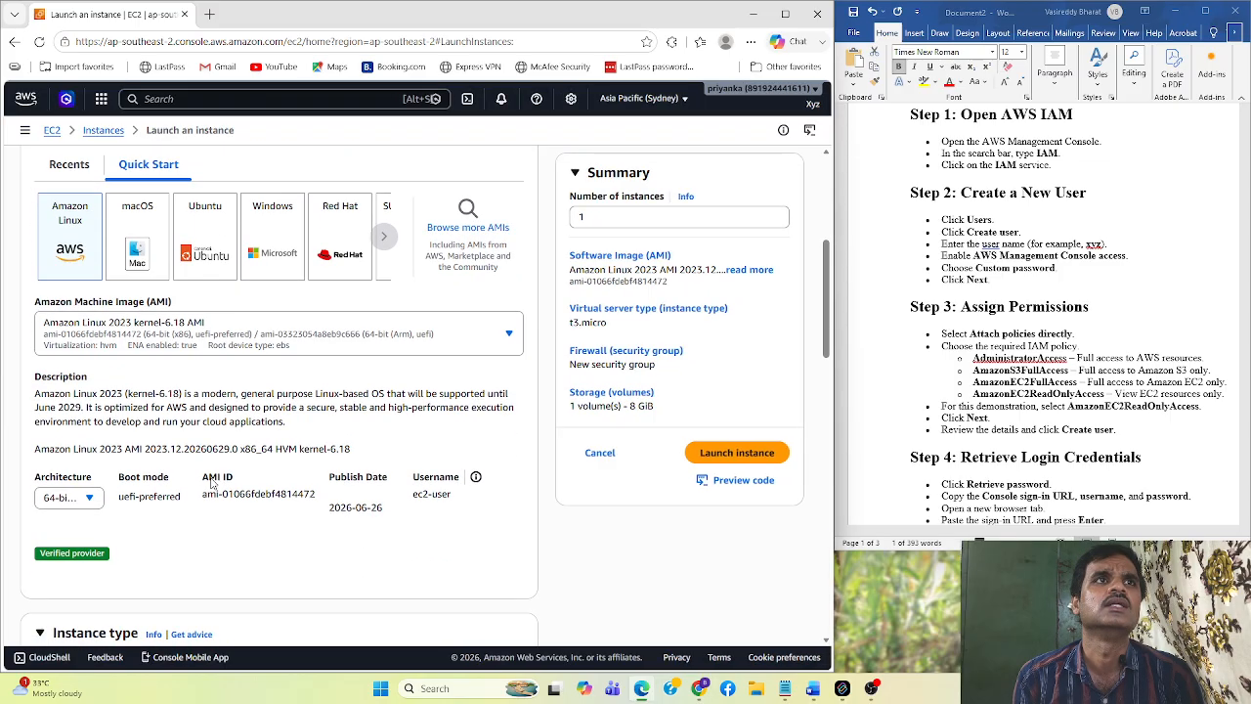
{"action": "scroll", "coordinate": [211, 483], "scroll_direction": "down", "scroll_amount": 3}
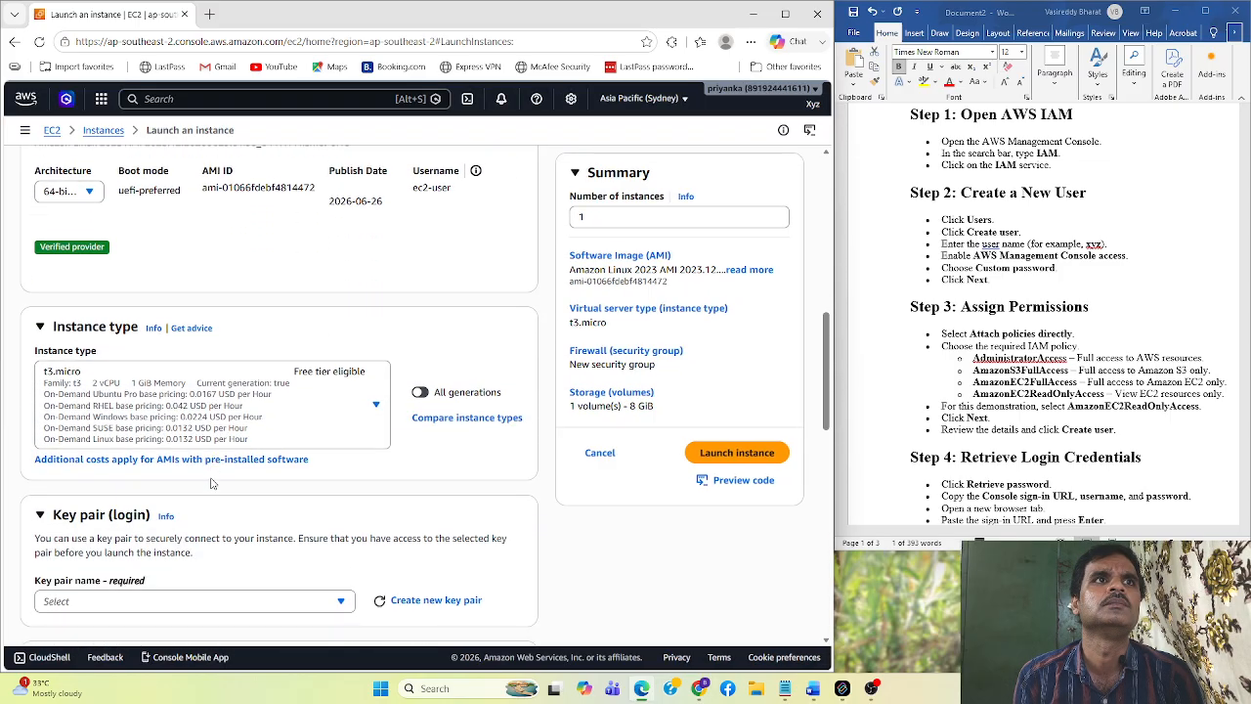
Set Key pair to 'Proceed without a key pair' and launch the instance.
{"action": "left_click", "coordinate": [339, 559]}
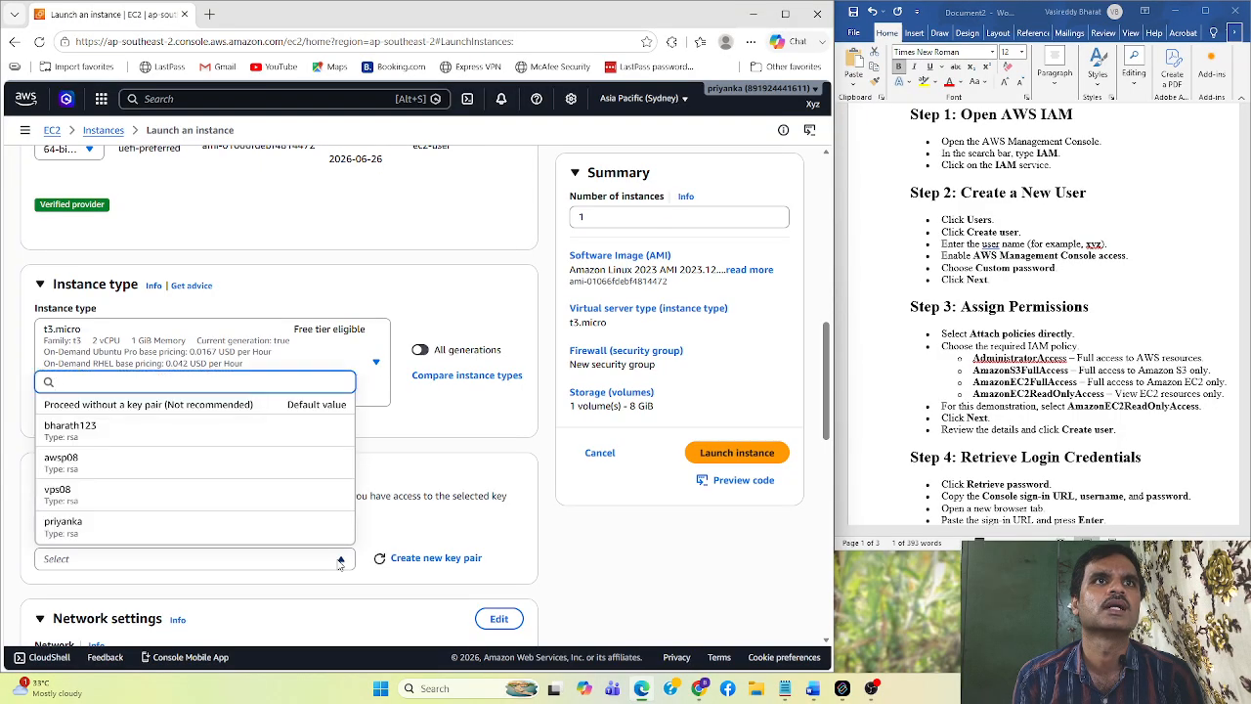
{"action": "left_click", "coordinate": [329, 403]}
{"action": "scroll", "coordinate": [327, 407], "scroll_direction": "down", "scroll_amount": 3}
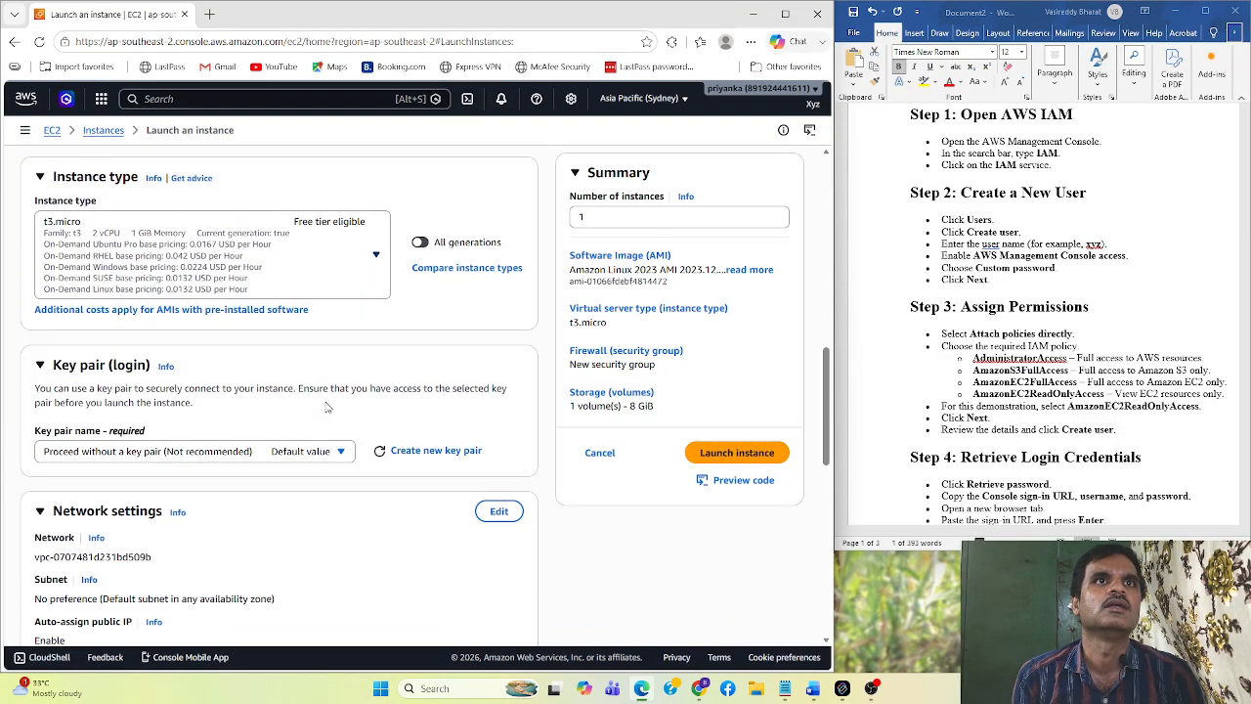
{"action": "scroll", "coordinate": [328, 407], "scroll_direction": "down", "scroll_amount": 5}
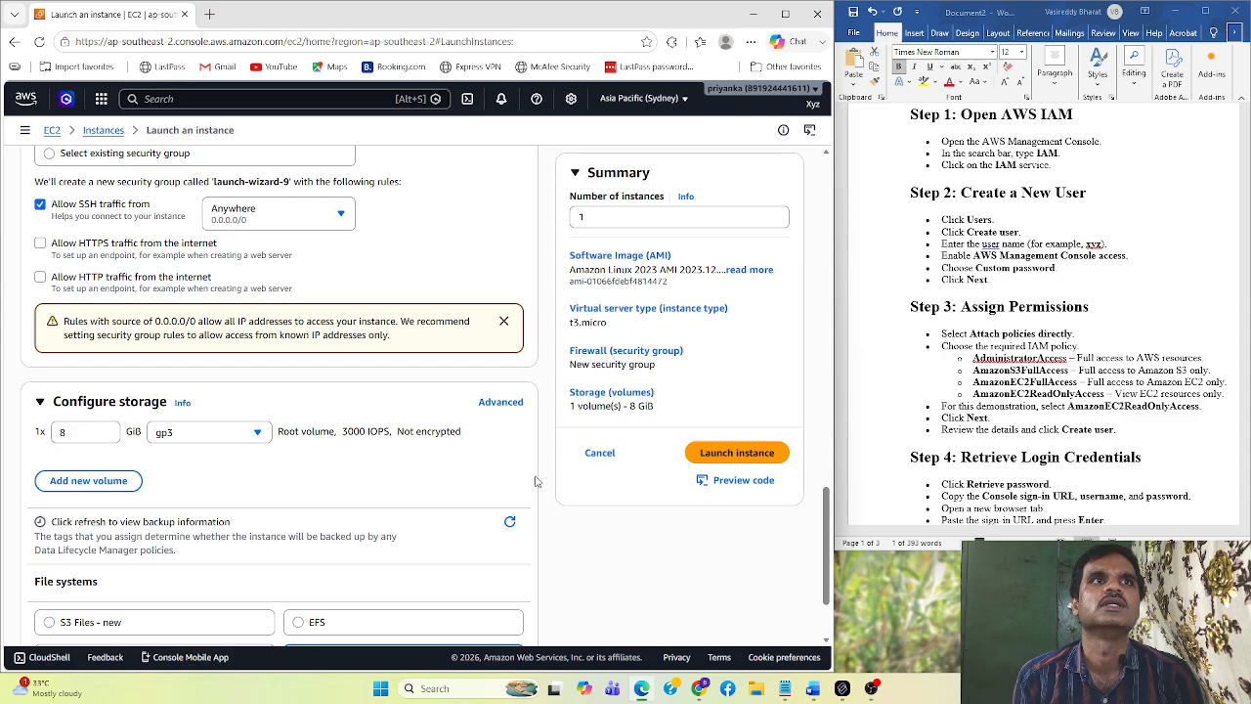
{"action": "left_click", "coordinate": [740, 454]}
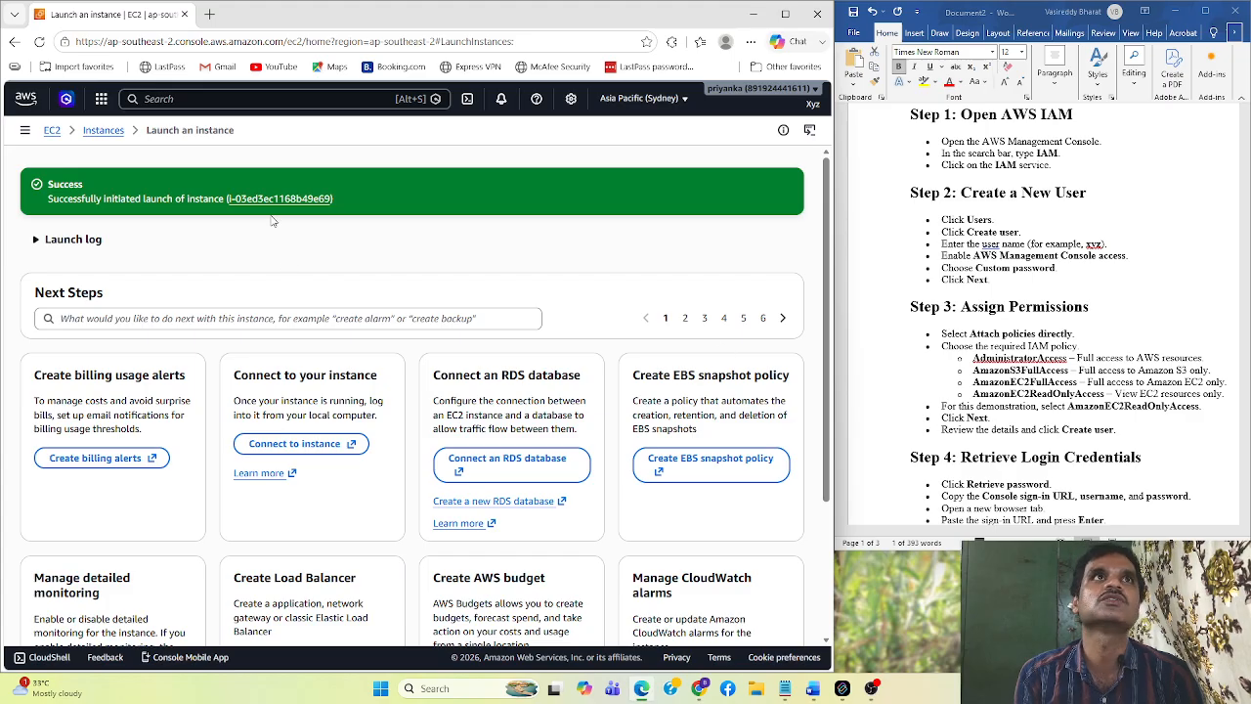
Find S3 through the top search bar and start creating a new bucket.
{"action": "left_click", "coordinate": [280, 99]}
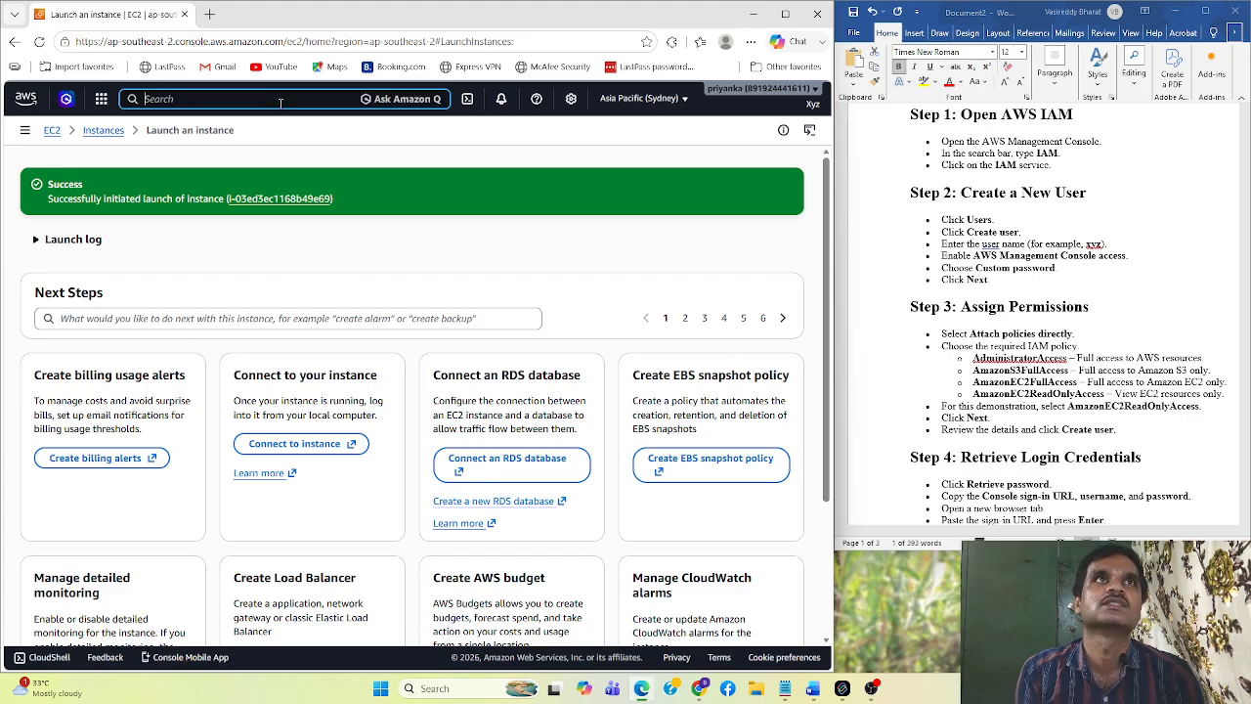
{"action": "type", "text": "s3"}
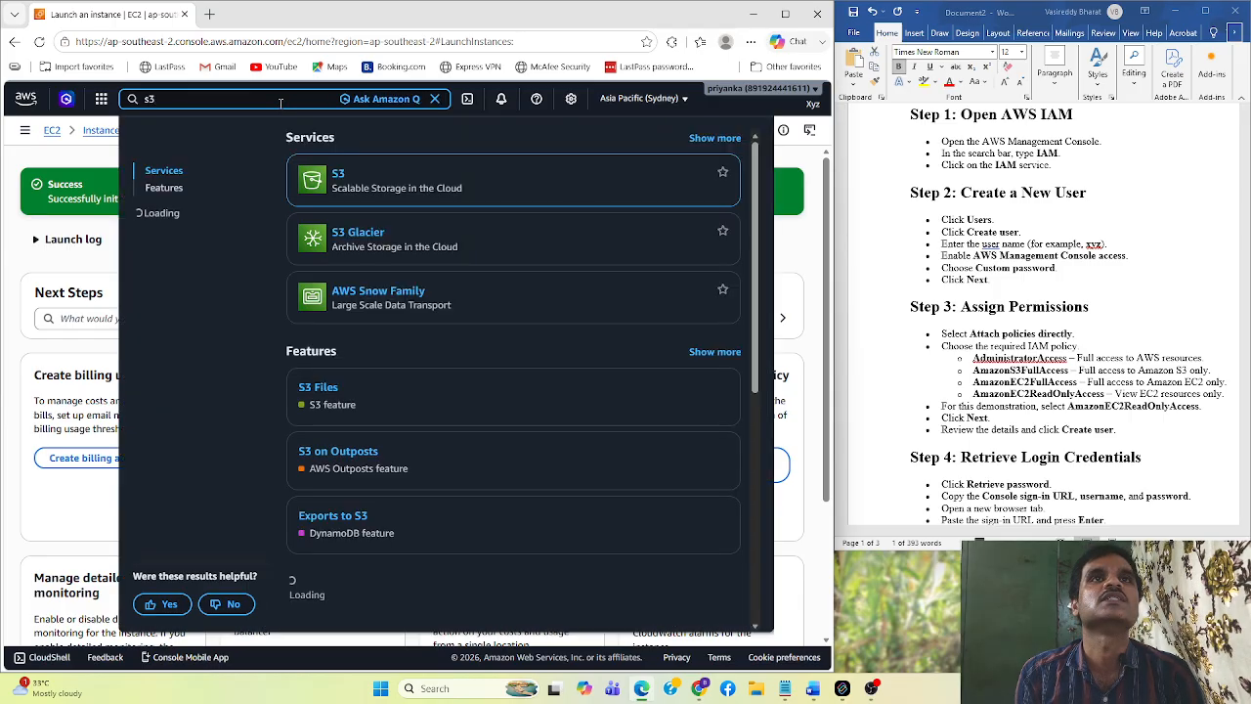
{"action": "left_click", "coordinate": [338, 176]}
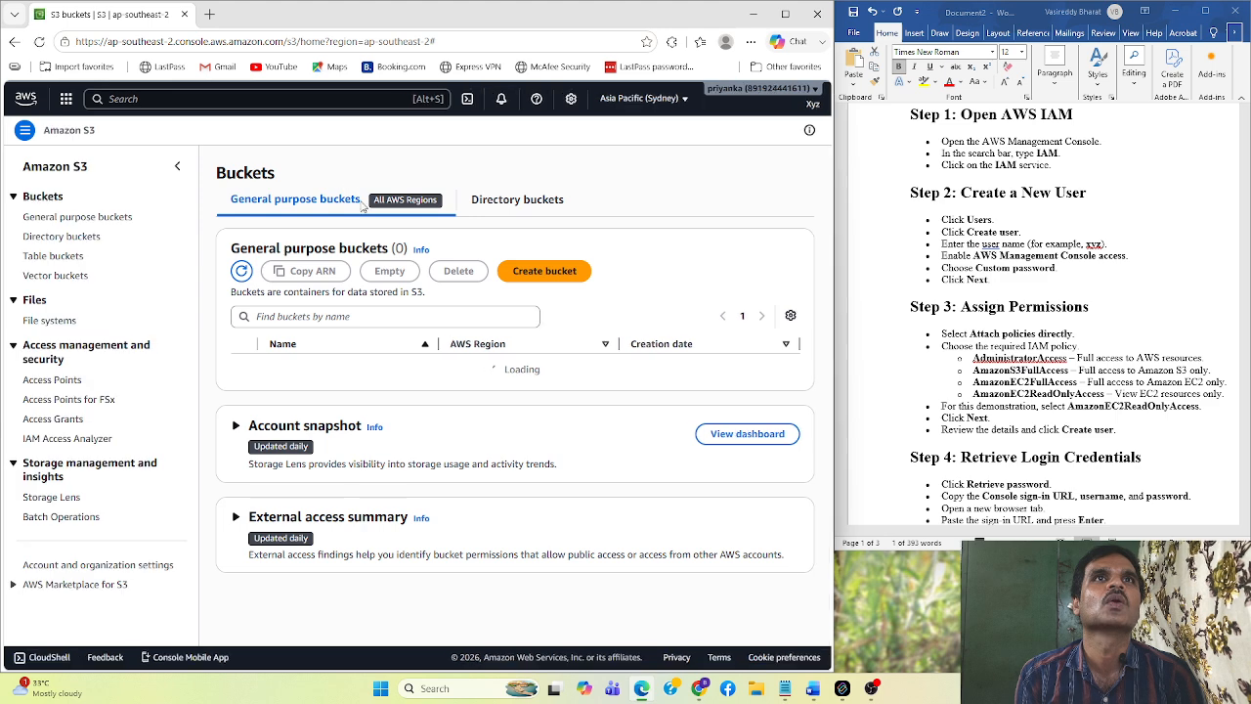
{"action": "left_click", "coordinate": [550, 278]}
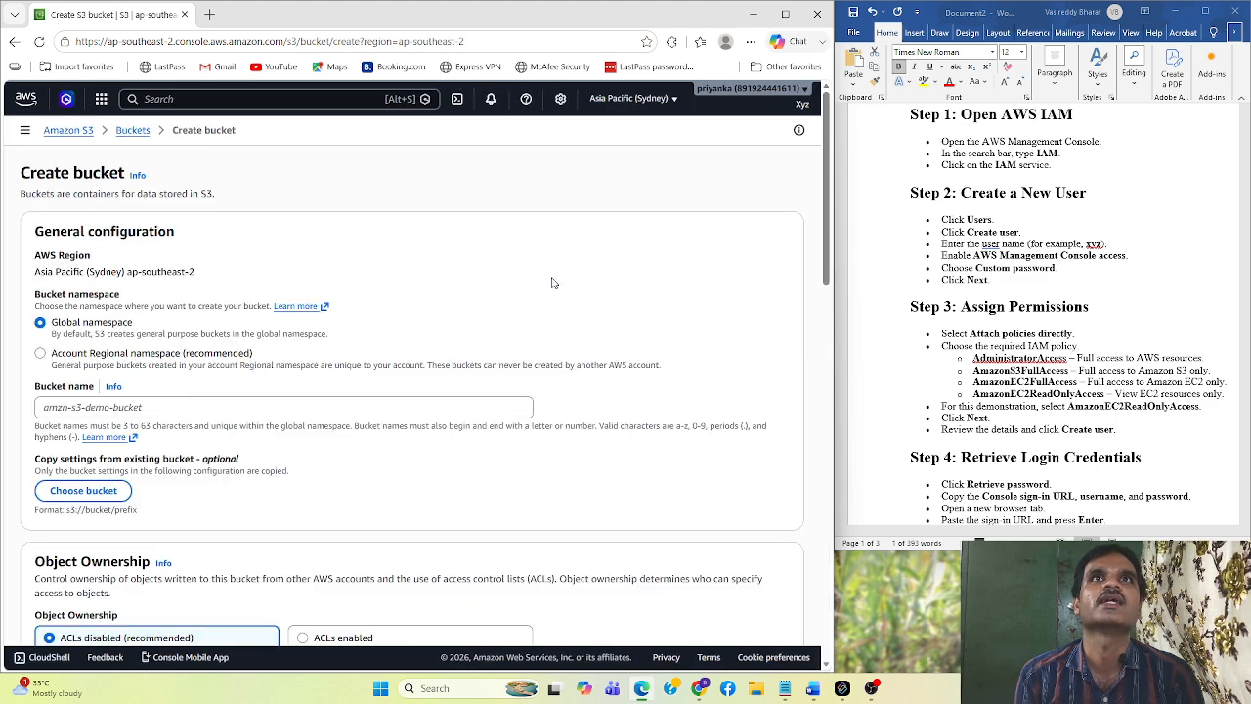
Enter bucket name ch123 and try to create the bucket.
{"action": "left_click", "coordinate": [224, 407]}
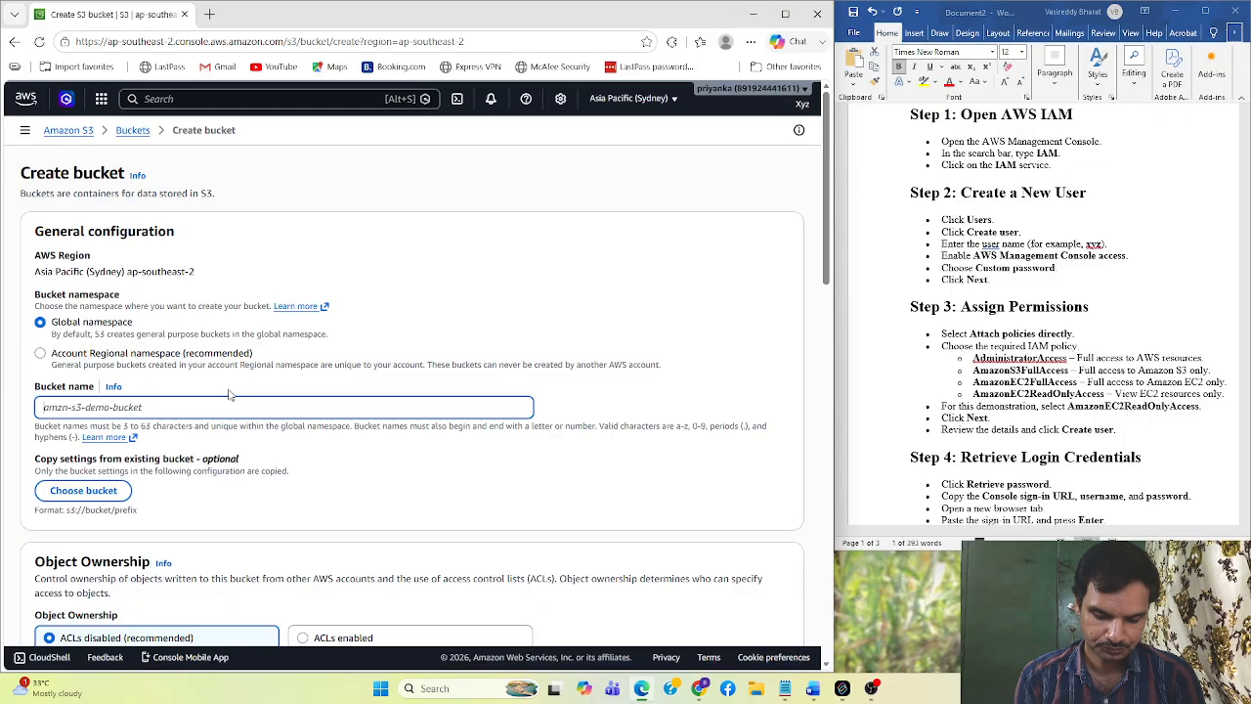
{"action": "type", "text": "ch123"}
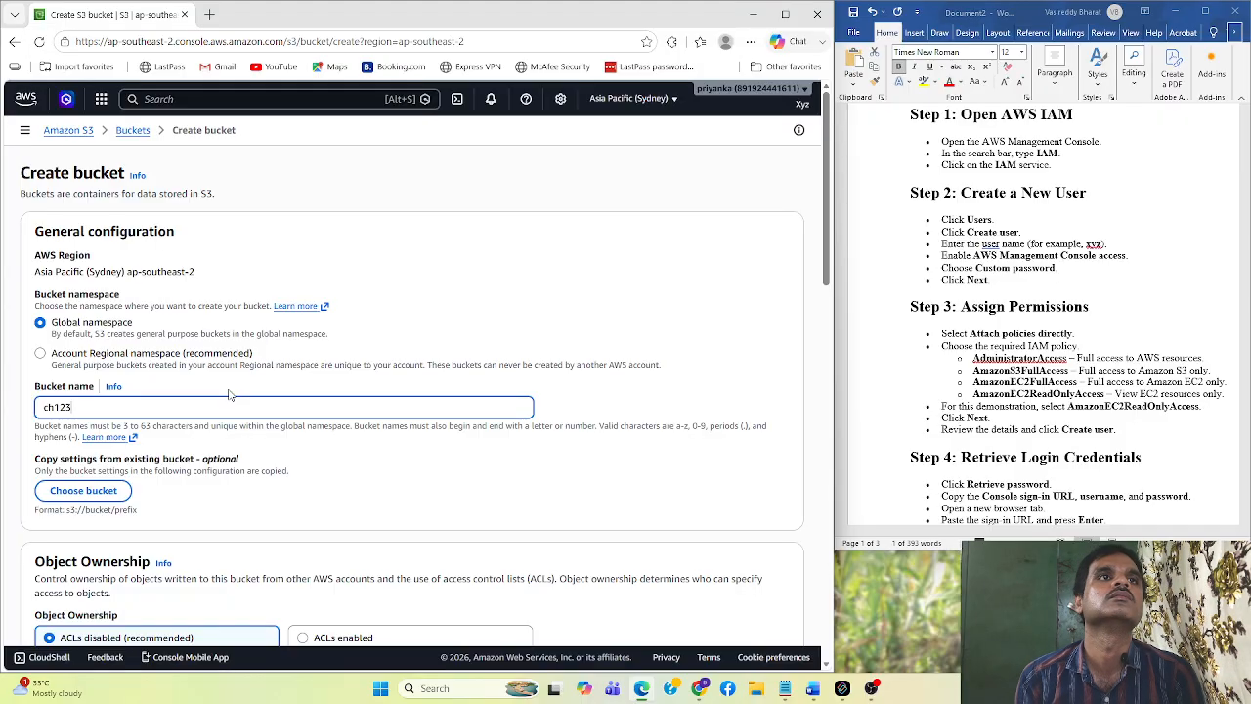
{"action": "scroll", "coordinate": [237, 399], "scroll_direction": "down", "scroll_amount": 10}
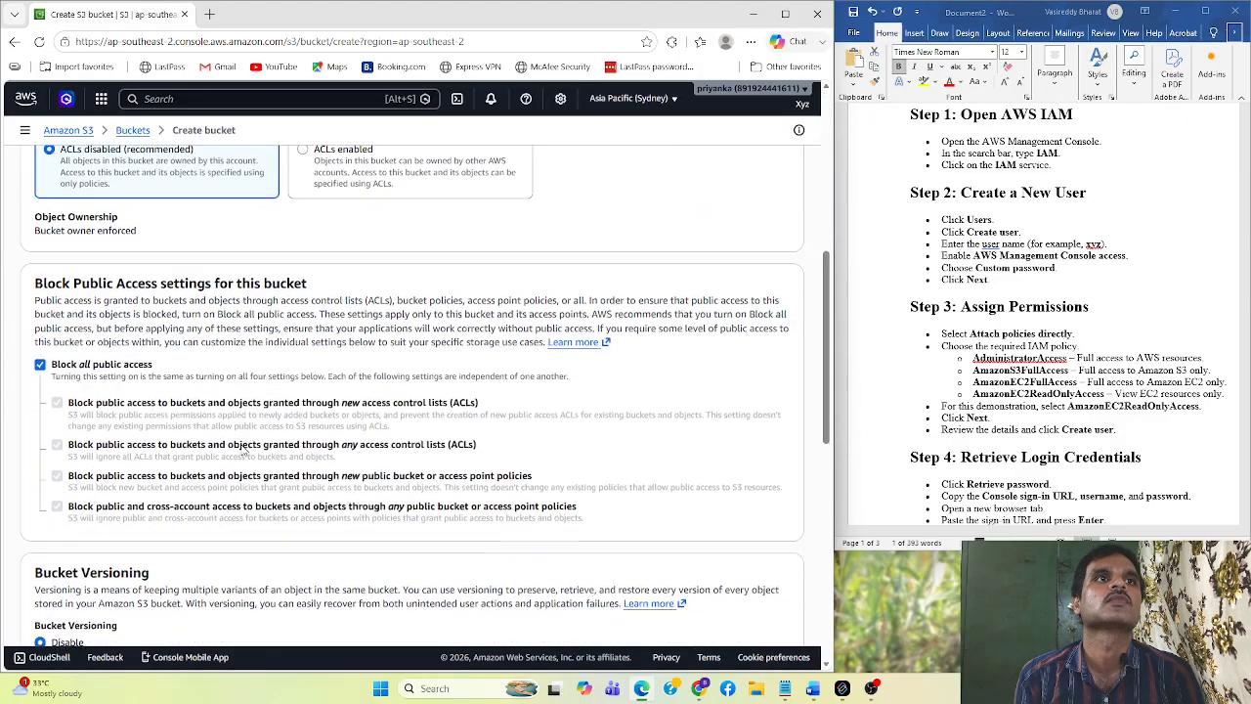
{"action": "scroll", "coordinate": [243, 447], "scroll_direction": "down", "scroll_amount": 6}
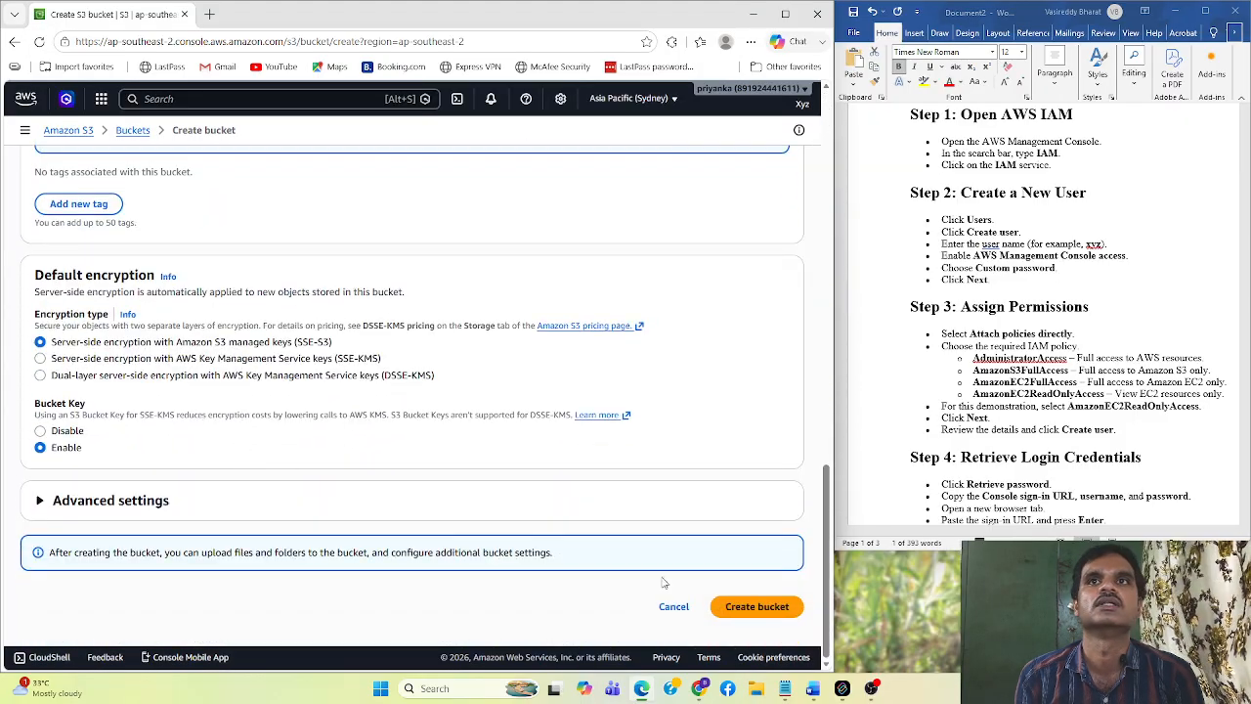
{"action": "left_click", "coordinate": [733, 608]}
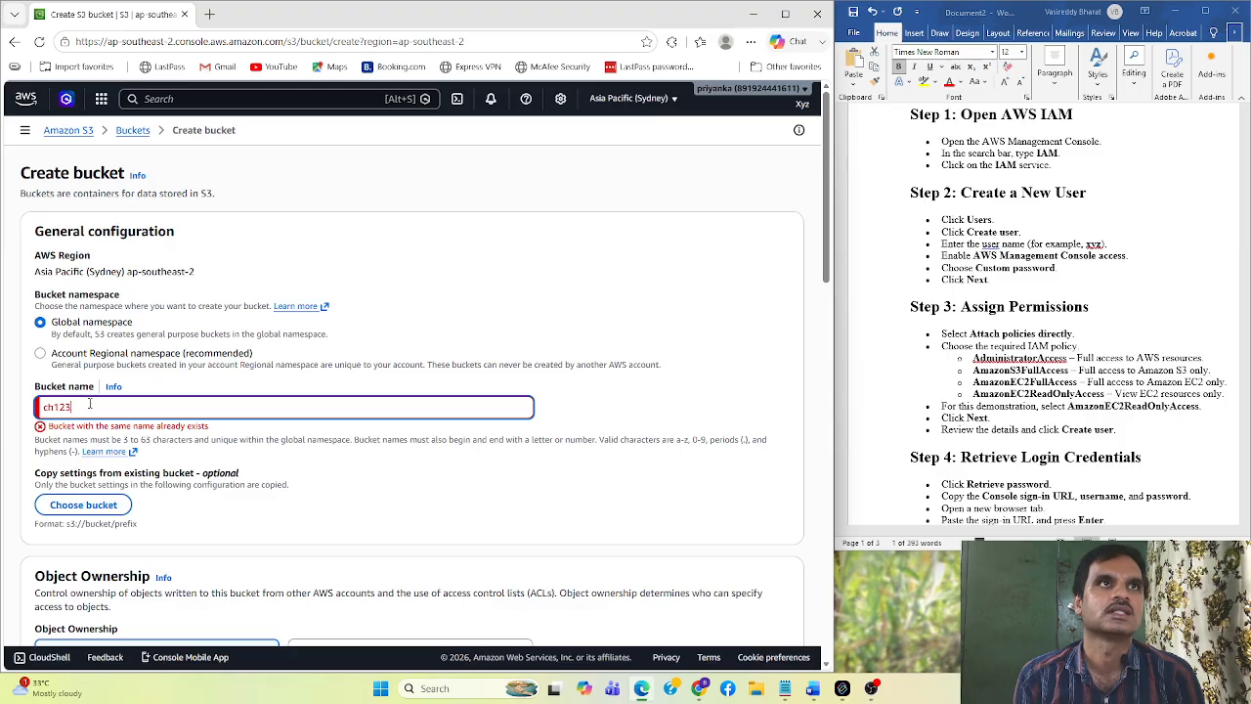
Change the rejected name to chvs1 and submit the bucket again.
{"action": "key", "text": "BackSpace"}
{"action": "key", "text": "BackSpace"}
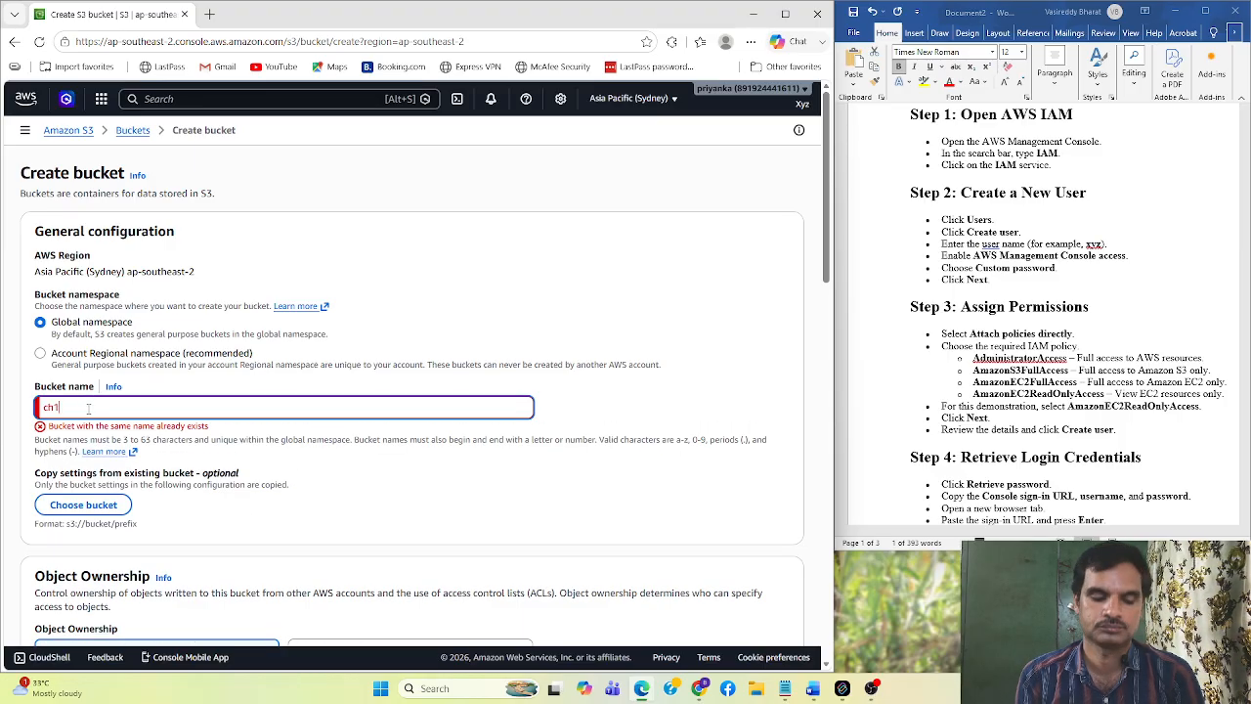
{"action": "type", "text": "2"}
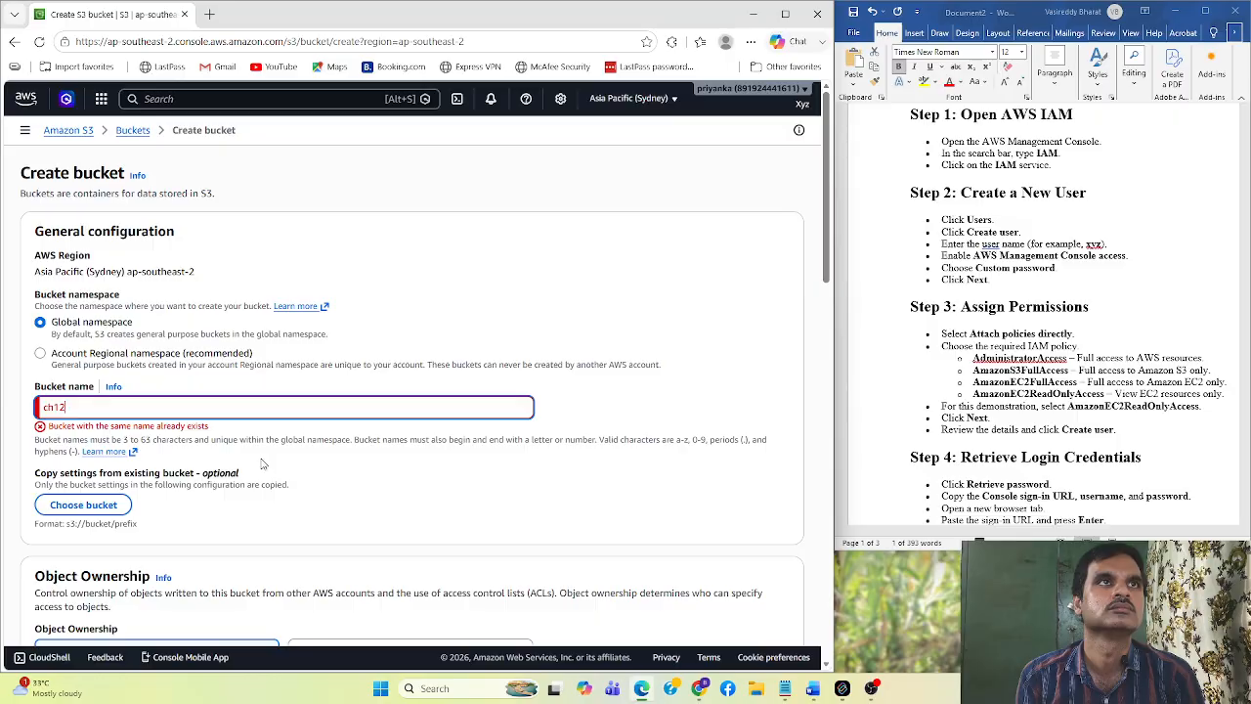
{"action": "key", "text": "BackSpace"}
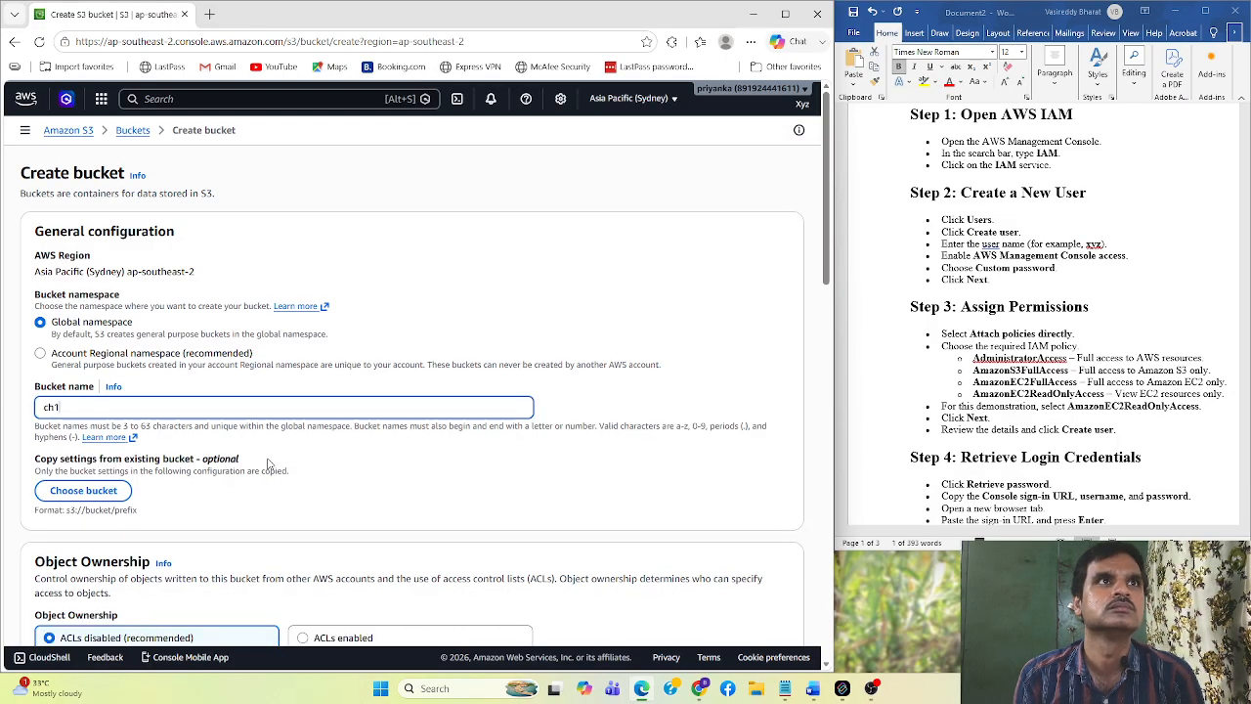
{"action": "key", "text": "BackSpace"}
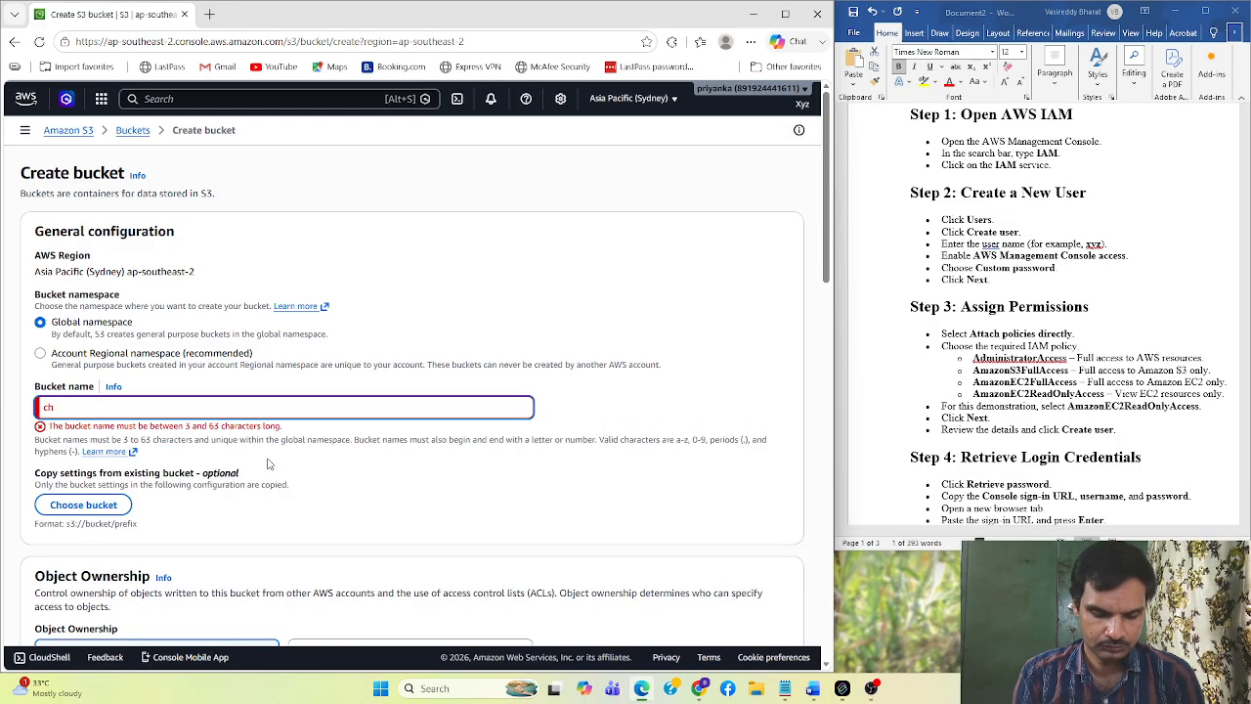
{"action": "type", "text": "va1"}
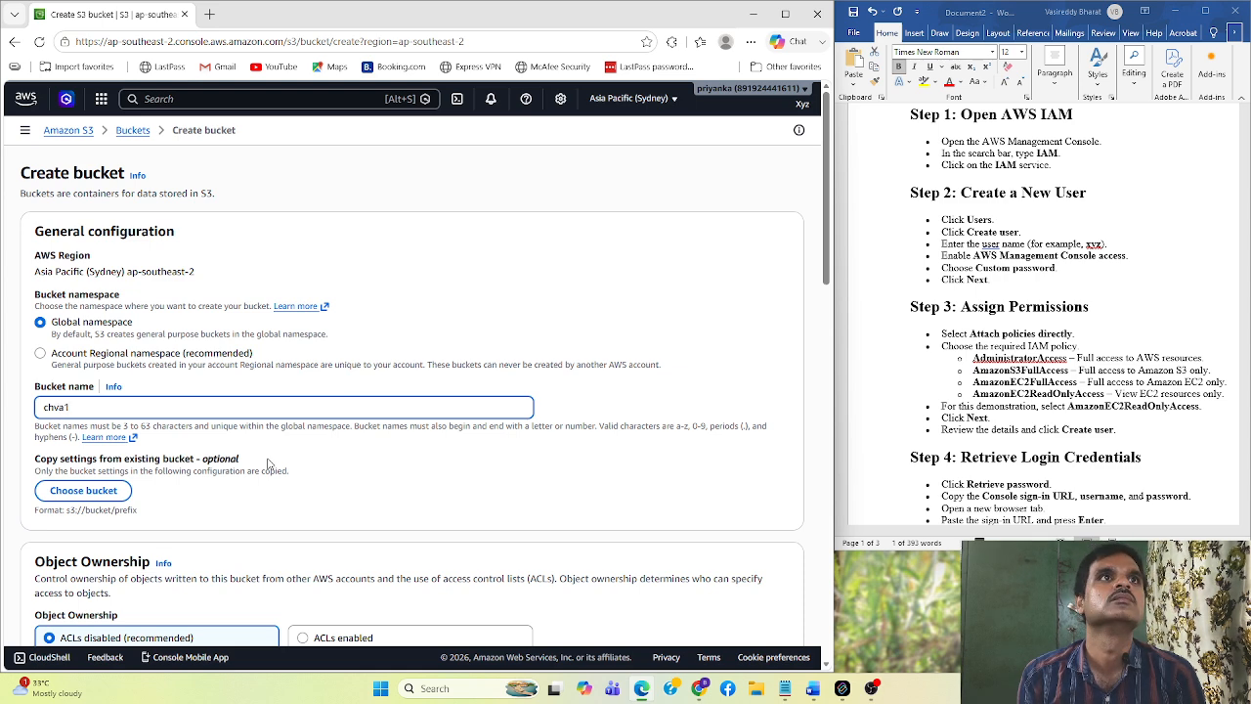
{"action": "scroll", "coordinate": [268, 463], "scroll_direction": "down", "scroll_amount": 10}
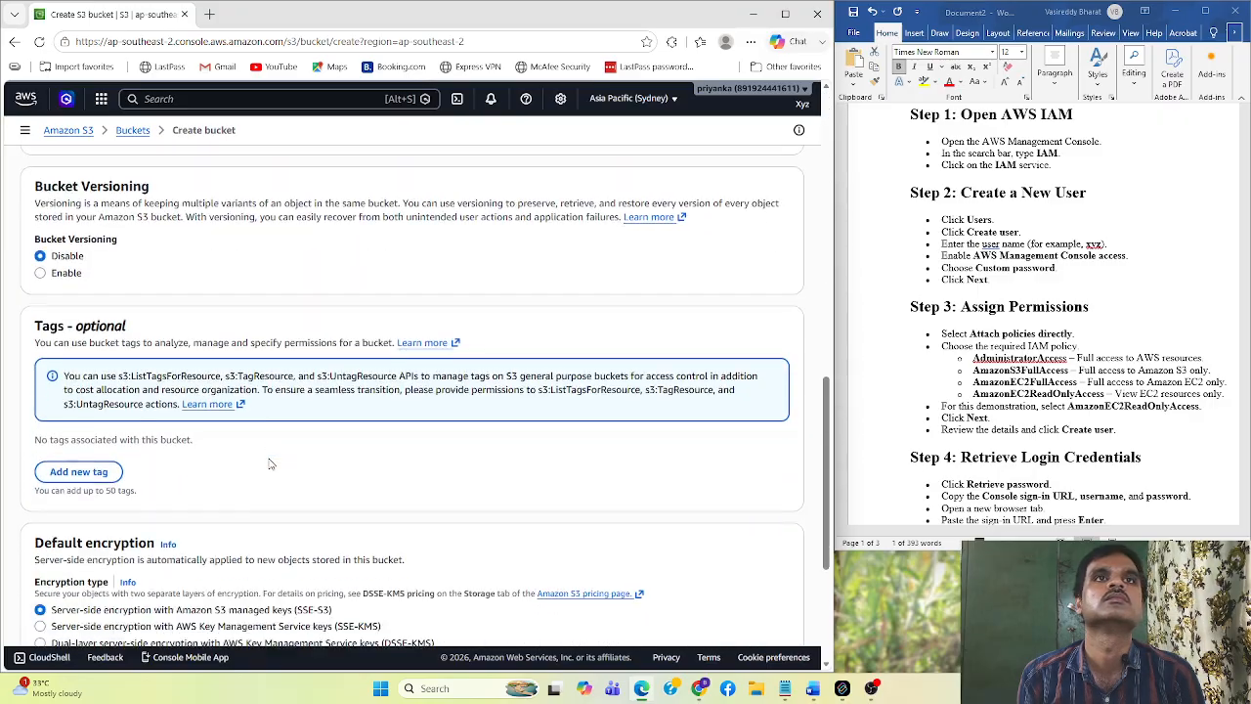
{"action": "scroll", "coordinate": [270, 464], "scroll_direction": "down", "scroll_amount": 3}
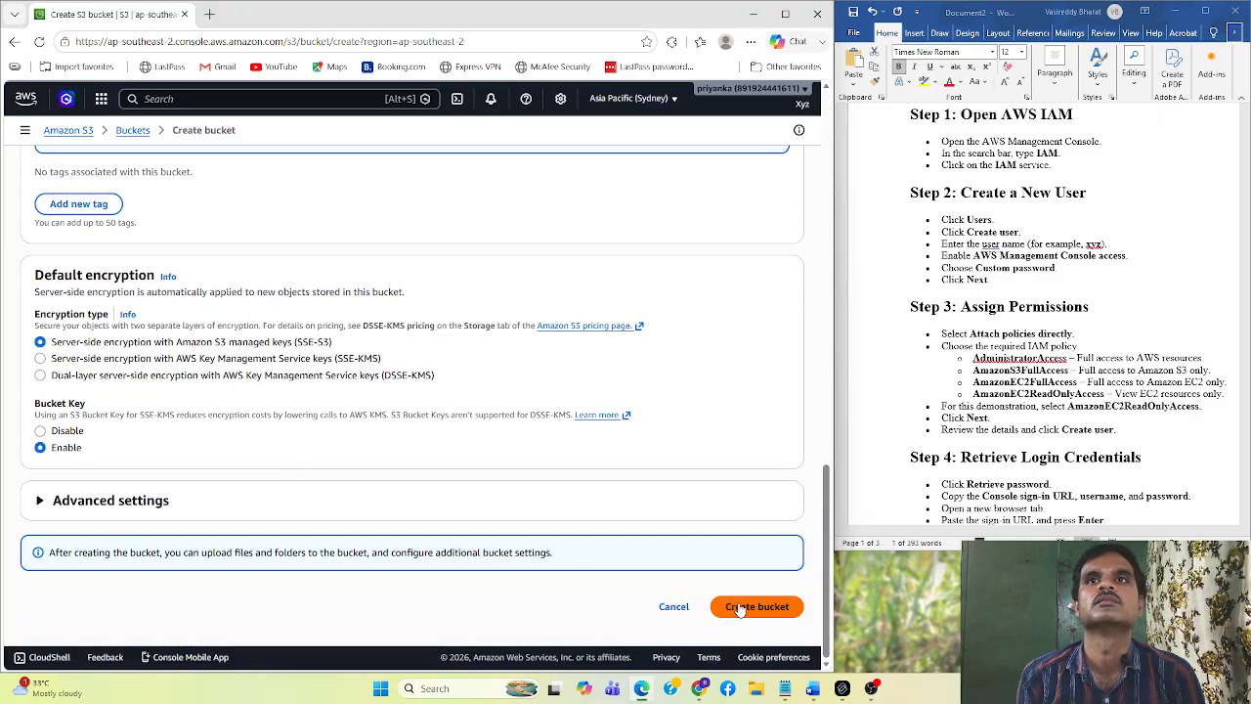
{"action": "left_click", "coordinate": [739, 608]}
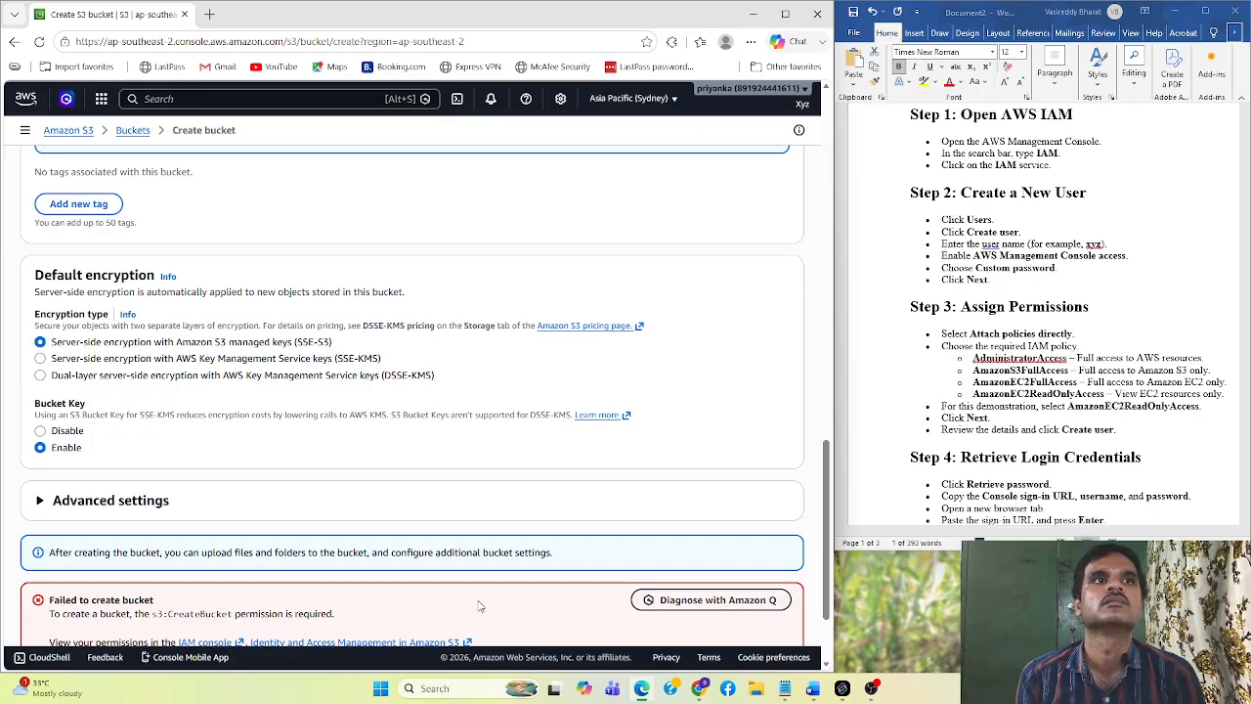
Review the s3:CreateBucket failure, then switch to the window showing user Xyz's IAM page.
{"action": "scroll", "coordinate": [125, 613], "scroll_direction": "down", "scroll_amount": 1}
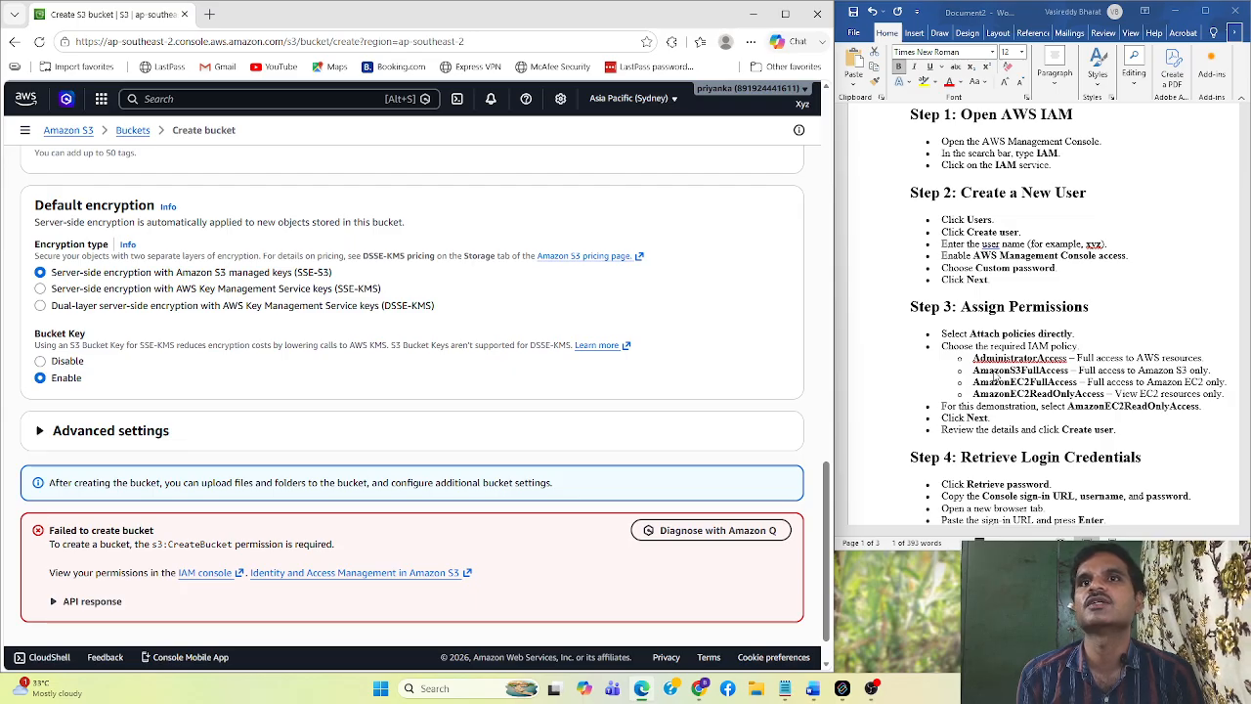
{"action": "mouse_move", "coordinate": [696, 696]}
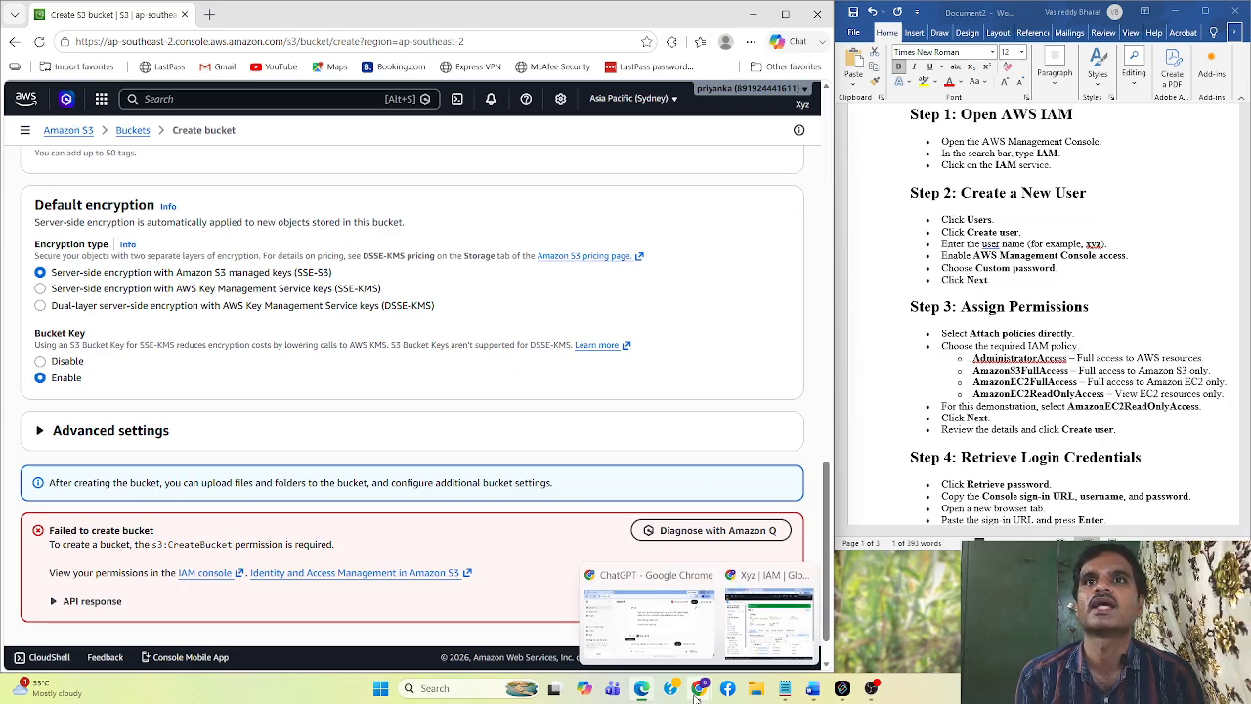
{"action": "left_click", "coordinate": [757, 616]}
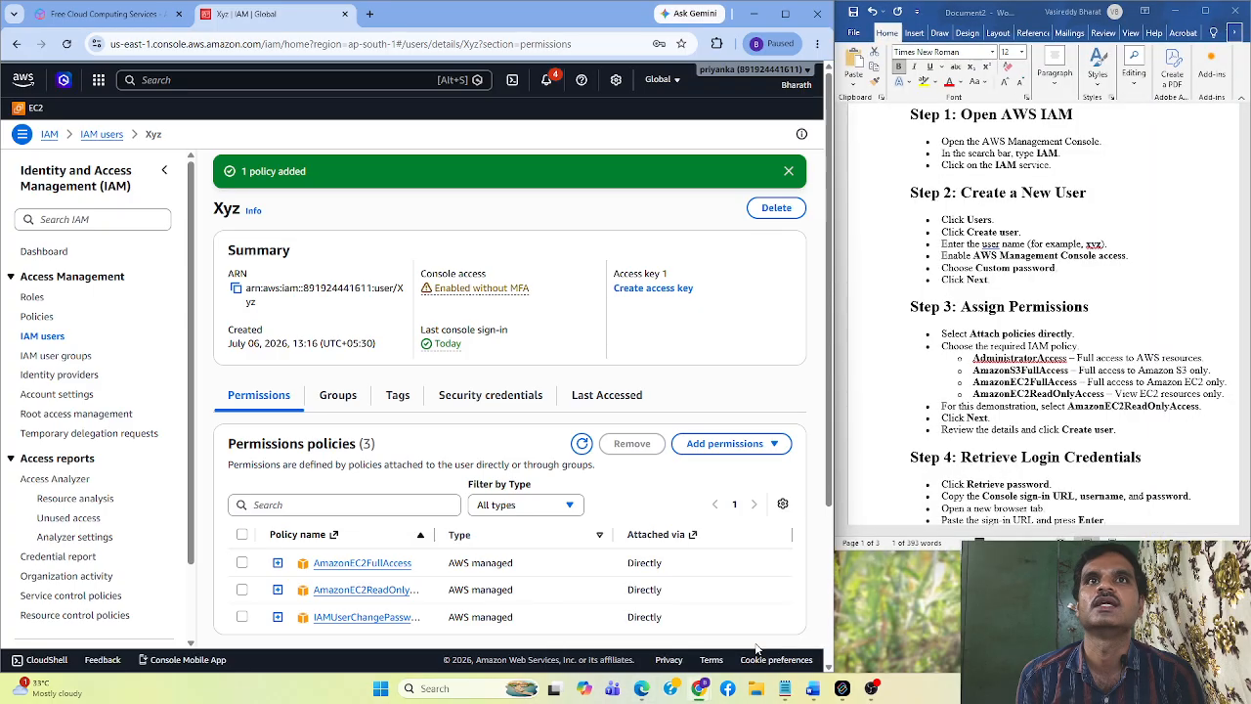
Start attaching policies directly and copy S3FullAccess from the instructions document.
{"action": "left_click", "coordinate": [719, 448]}
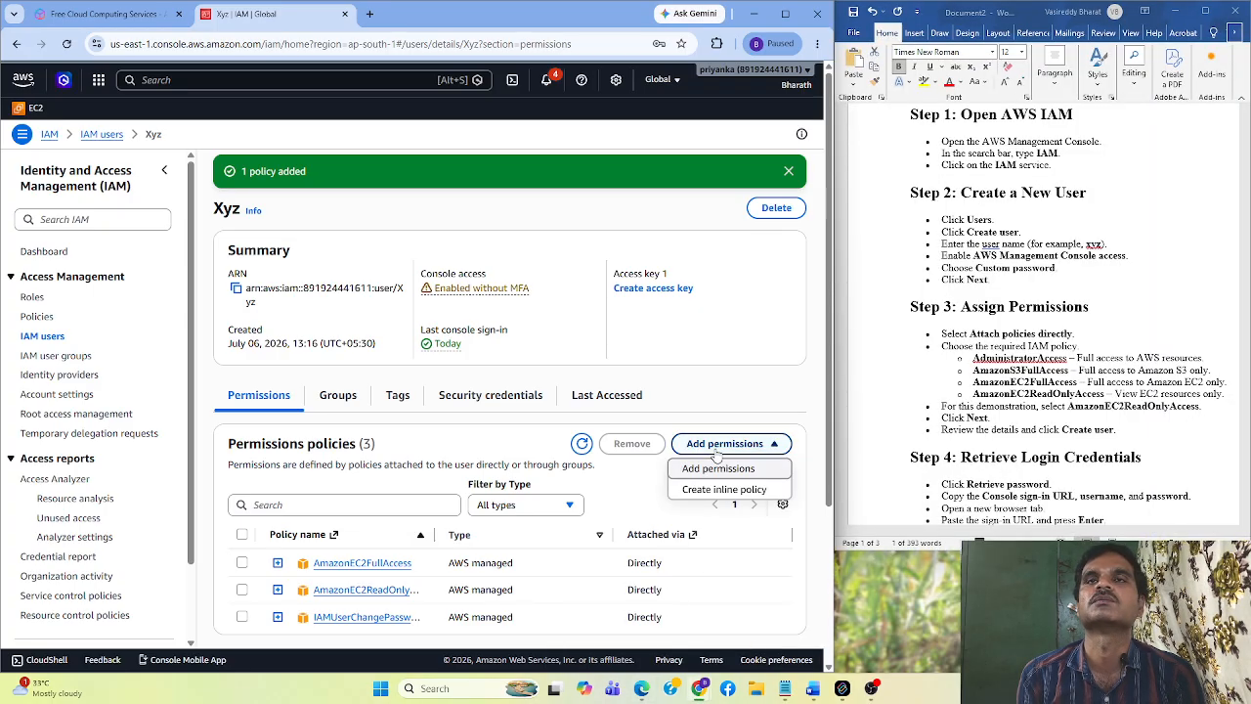
{"action": "left_click", "coordinate": [718, 468]}
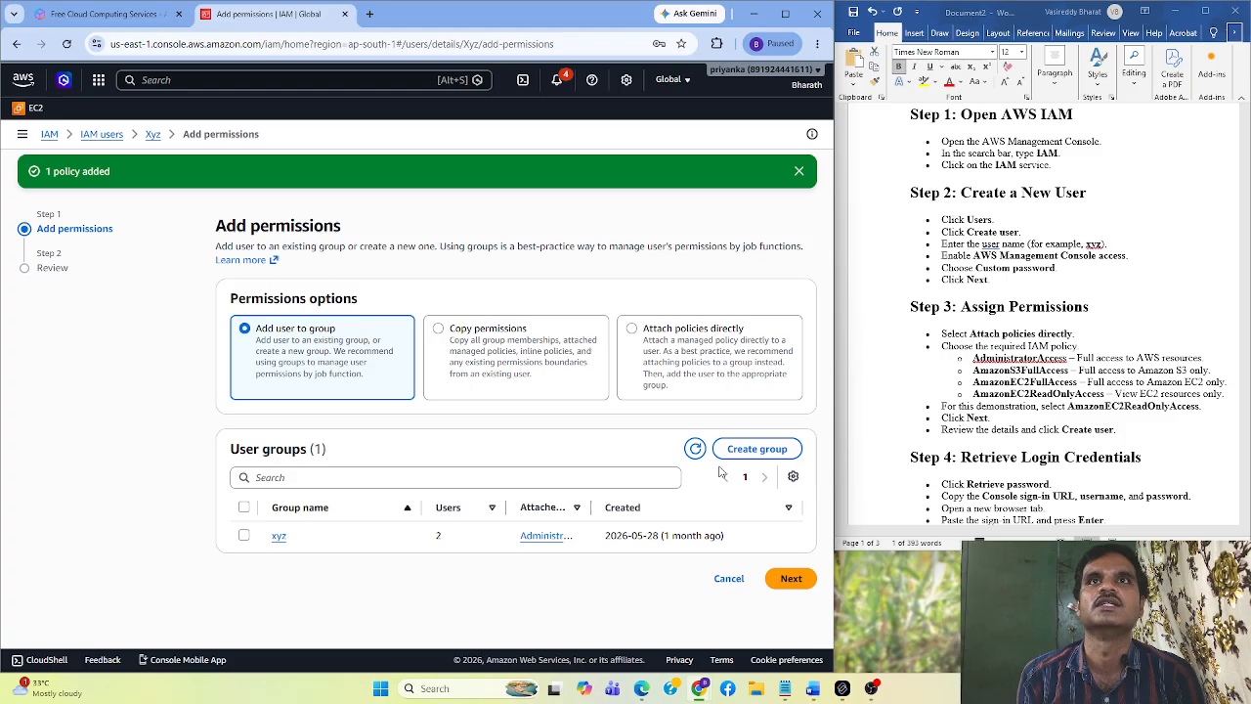
{"action": "left_click", "coordinate": [632, 330]}
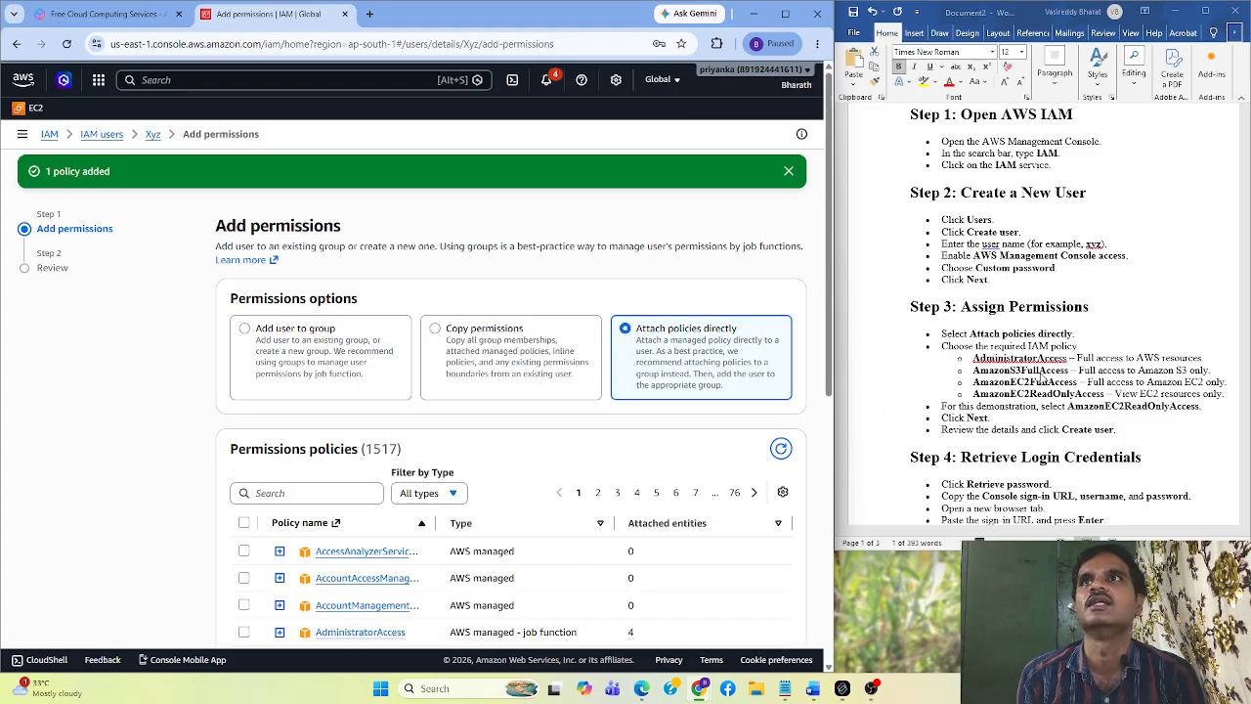
{"action": "left_click", "coordinate": [1017, 376]}
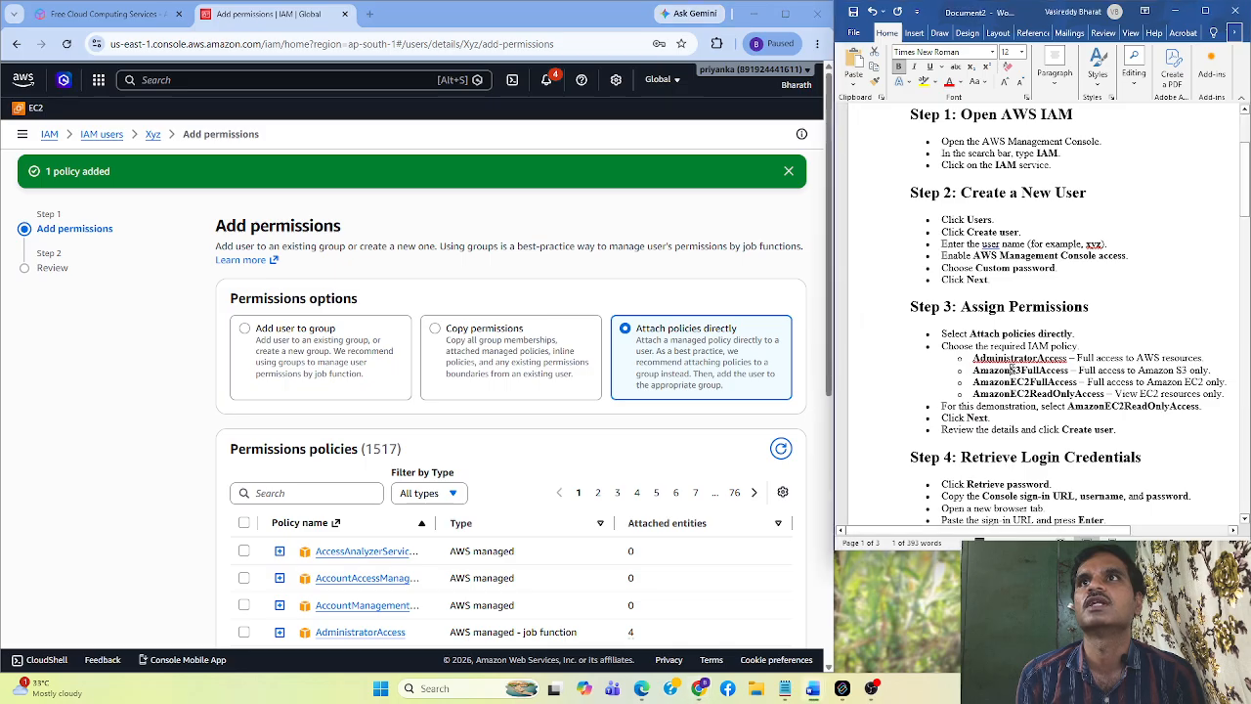
{"action": "left_click_drag", "start_coordinate": [1009, 371], "coordinate": [1066, 372]}
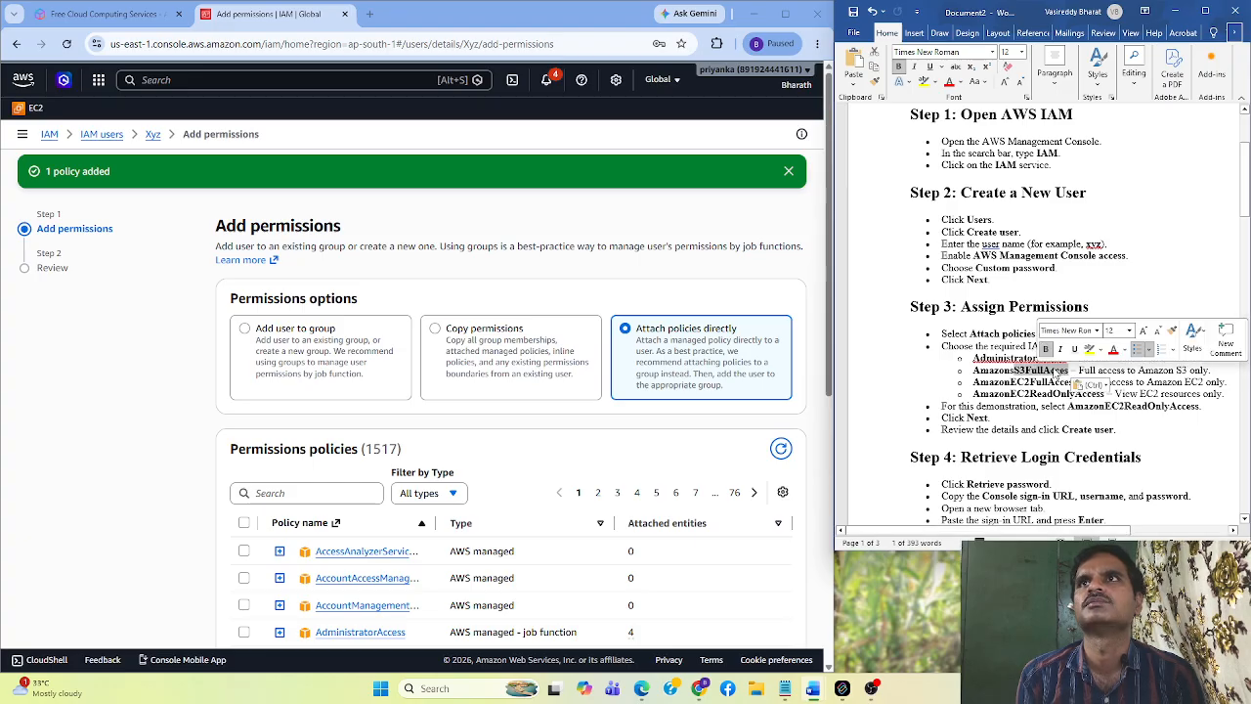
{"action": "right_click", "coordinate": [1056, 372]}
{"action": "left_click", "coordinate": [1080, 413]}
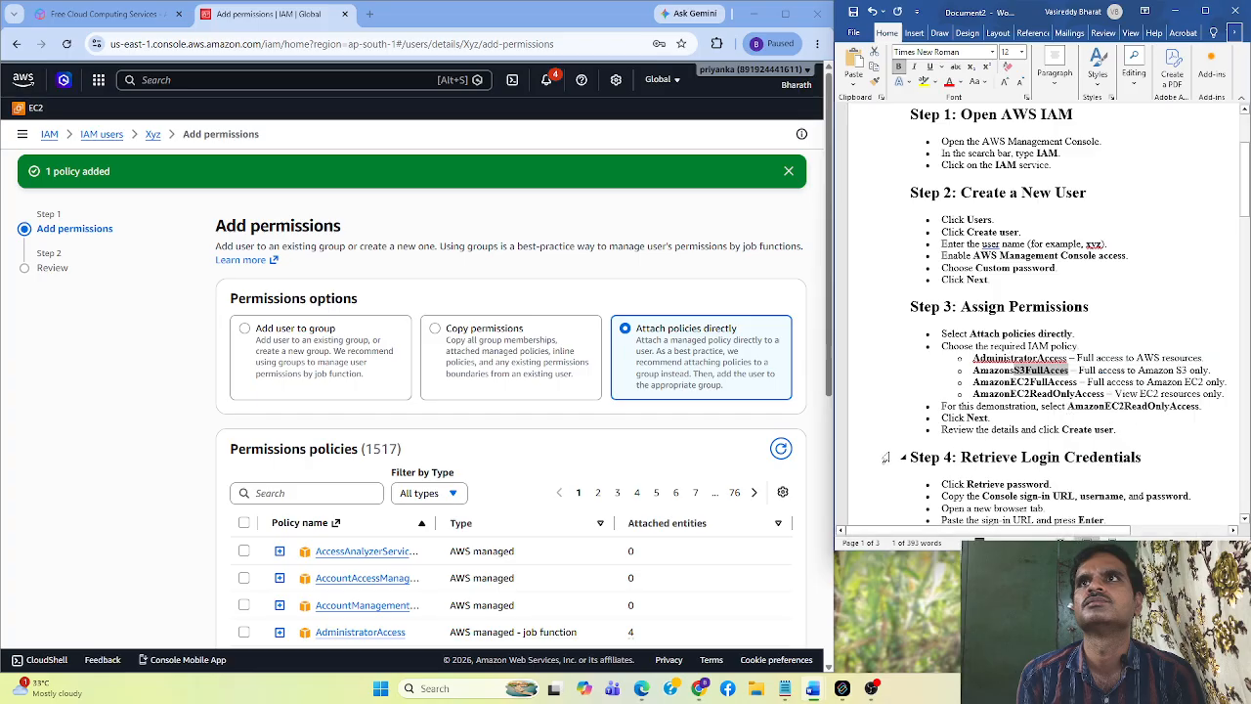
Search S3FullAccess, tick AmazonS3FullAccess, and continue to the review.
{"action": "right_click", "coordinate": [348, 492]}
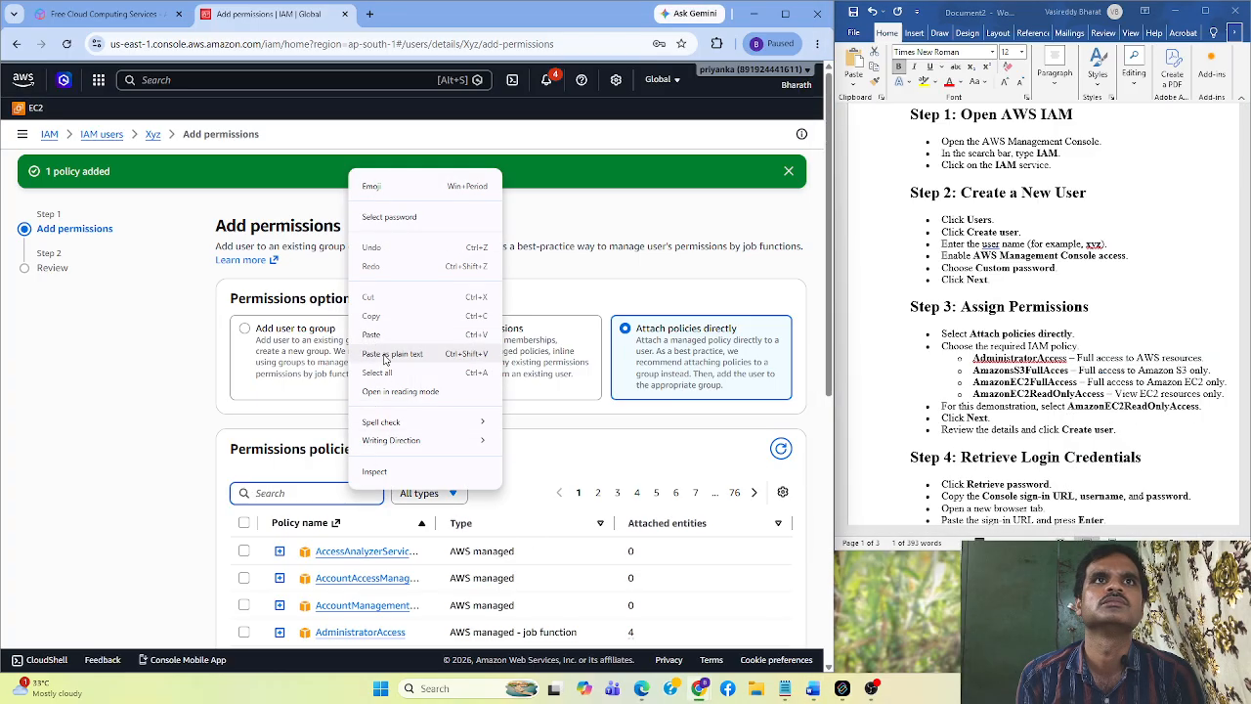
{"action": "left_click", "coordinate": [377, 335]}
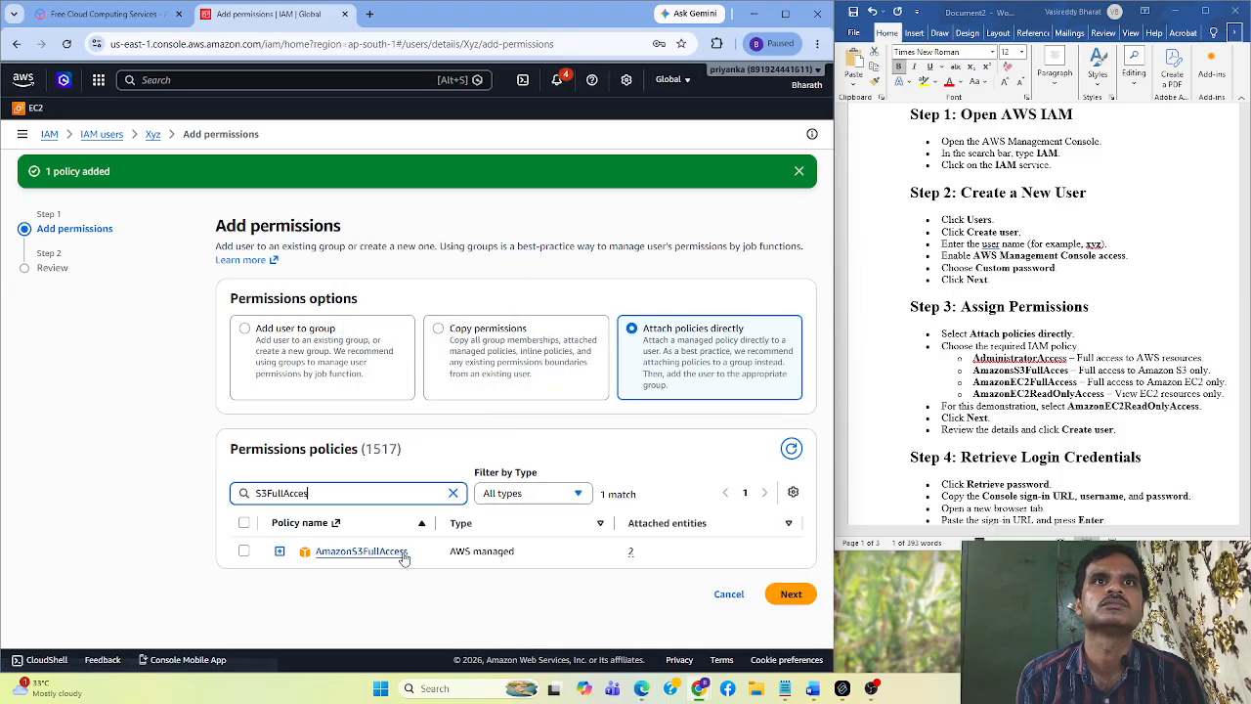
{"action": "left_click", "coordinate": [243, 551]}
{"action": "left_click", "coordinate": [774, 598]}
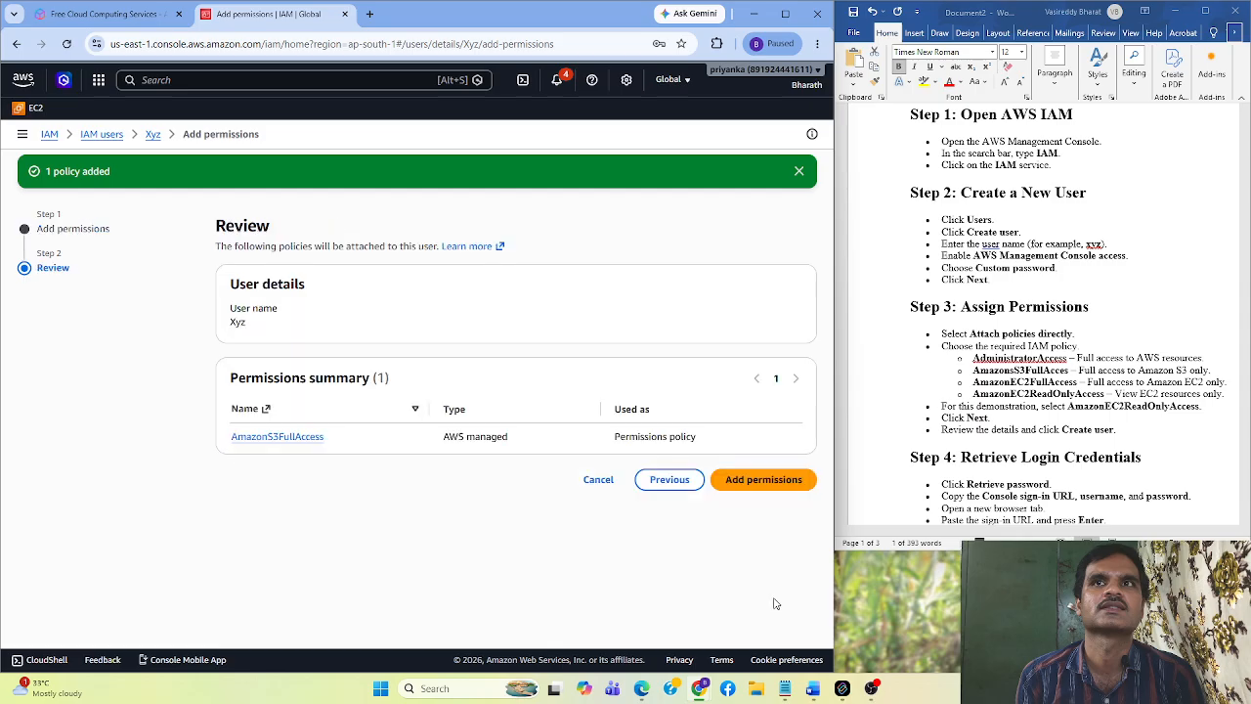
Confirm adding AmazonS3FullAccess and scroll through user Xyz's four policies.
{"action": "left_click", "coordinate": [754, 482]}
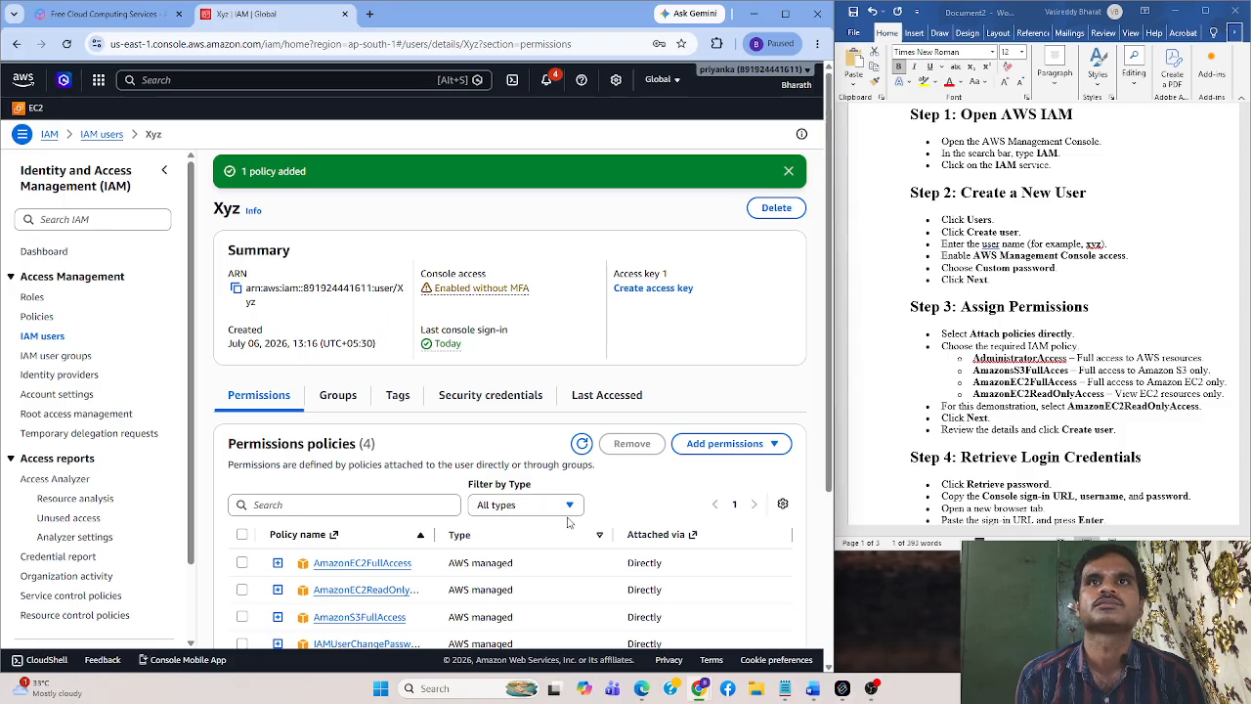
{"action": "scroll", "coordinate": [569, 520], "scroll_direction": "down", "scroll_amount": 1}
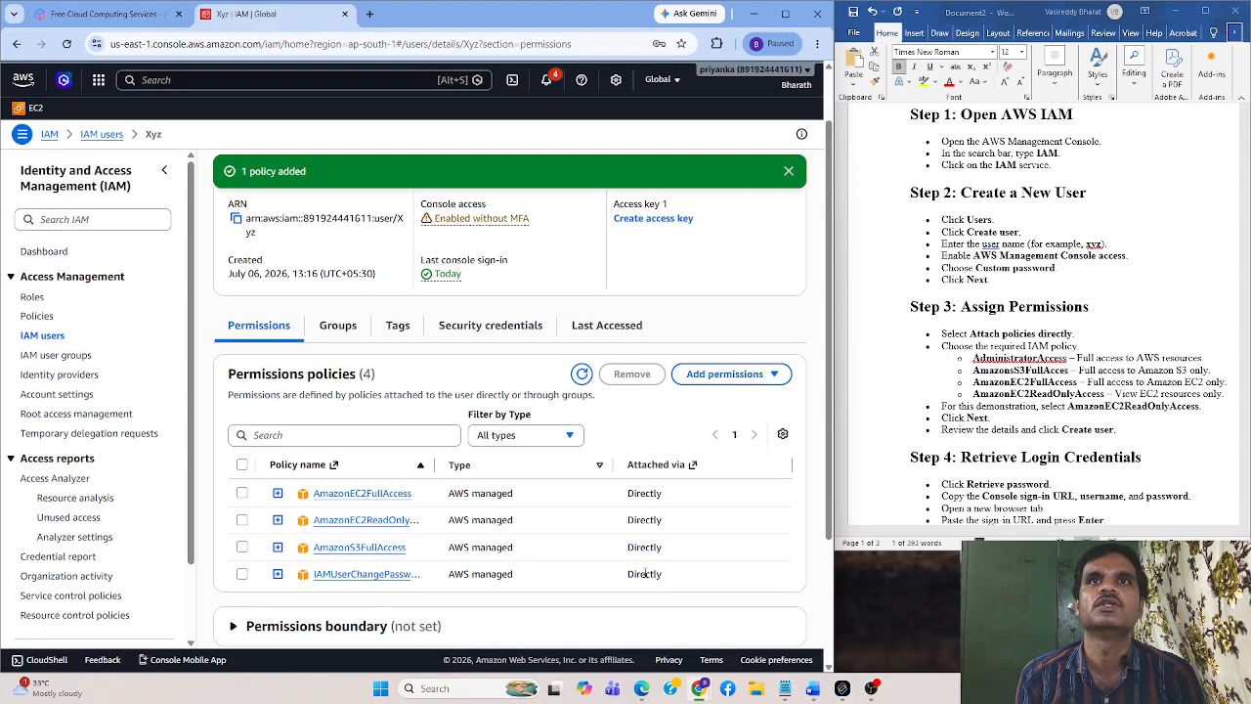
Back in the S3 window, reload the form and create bucket chvs1.
{"action": "mouse_move", "coordinate": [642, 690]}
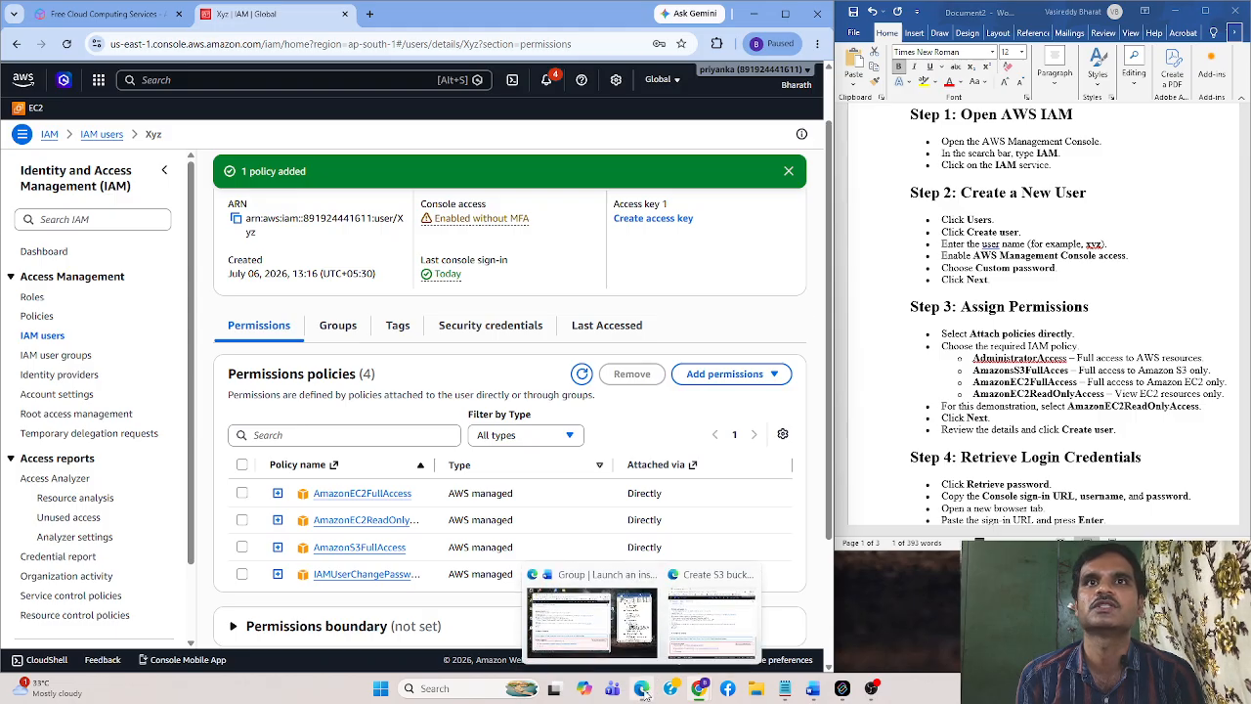
{"action": "left_click", "coordinate": [711, 618]}
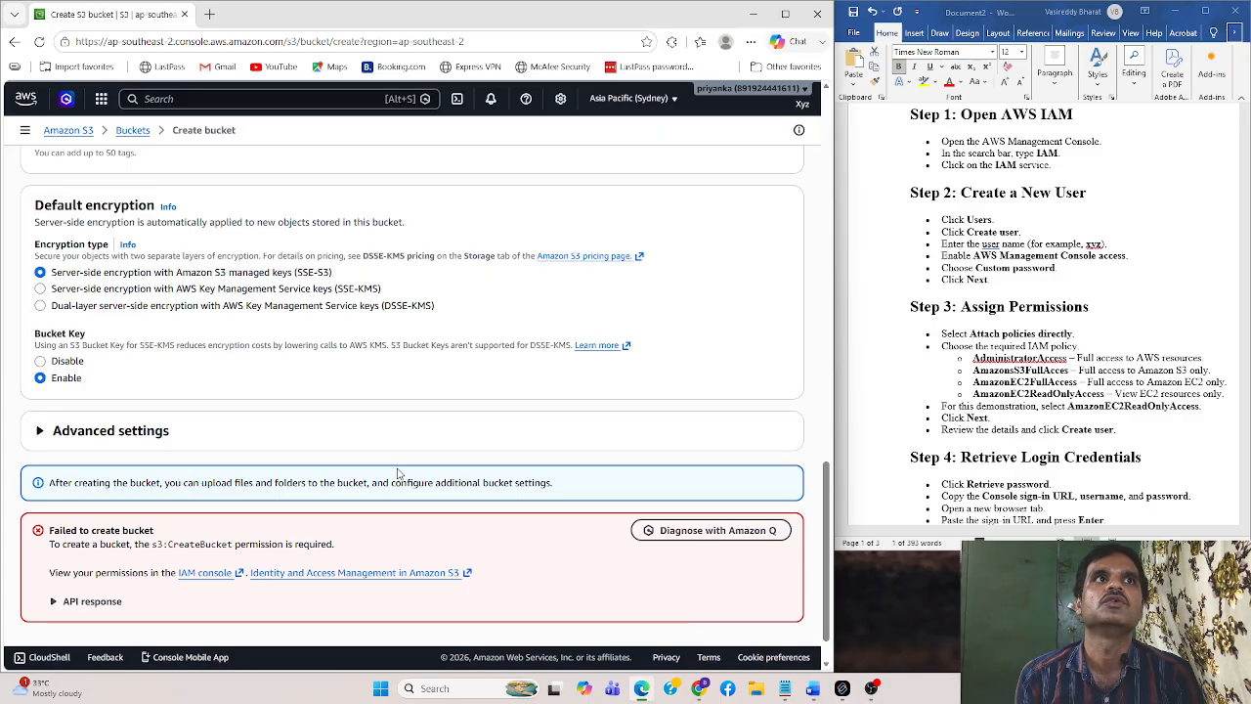
{"action": "scroll", "coordinate": [397, 474], "scroll_direction": "down", "scroll_amount": 2}
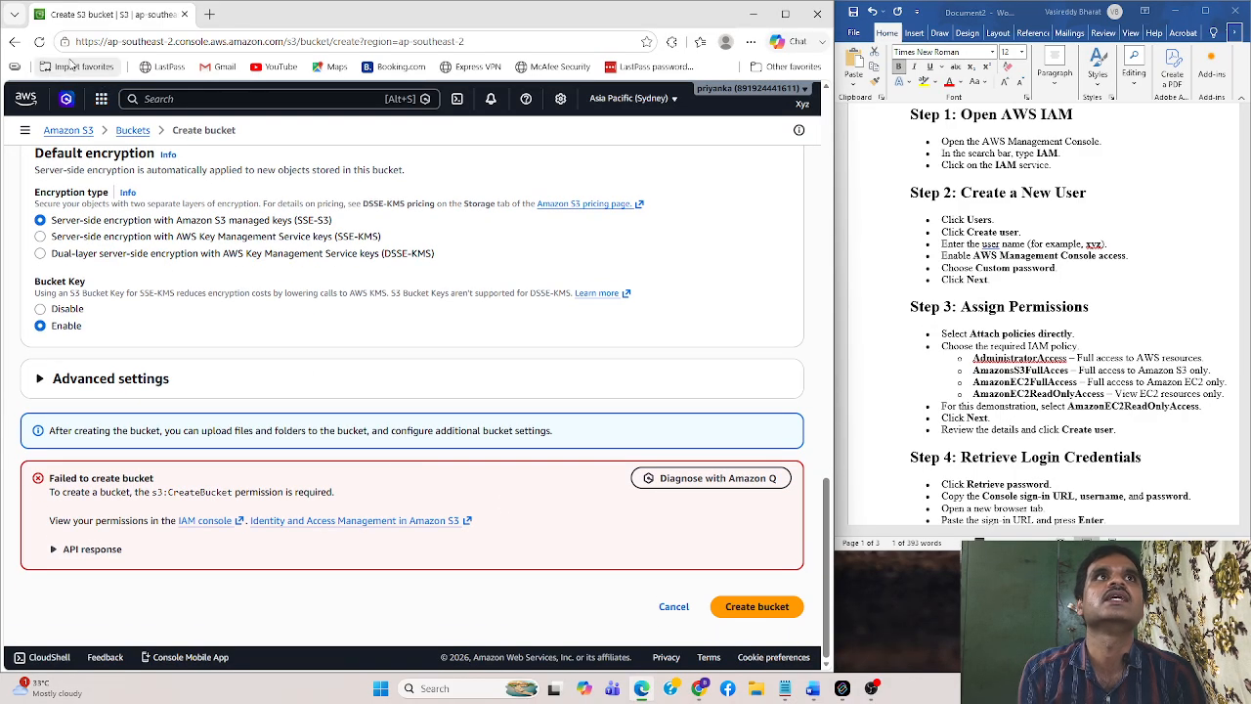
{"action": "left_click", "coordinate": [40, 42]}
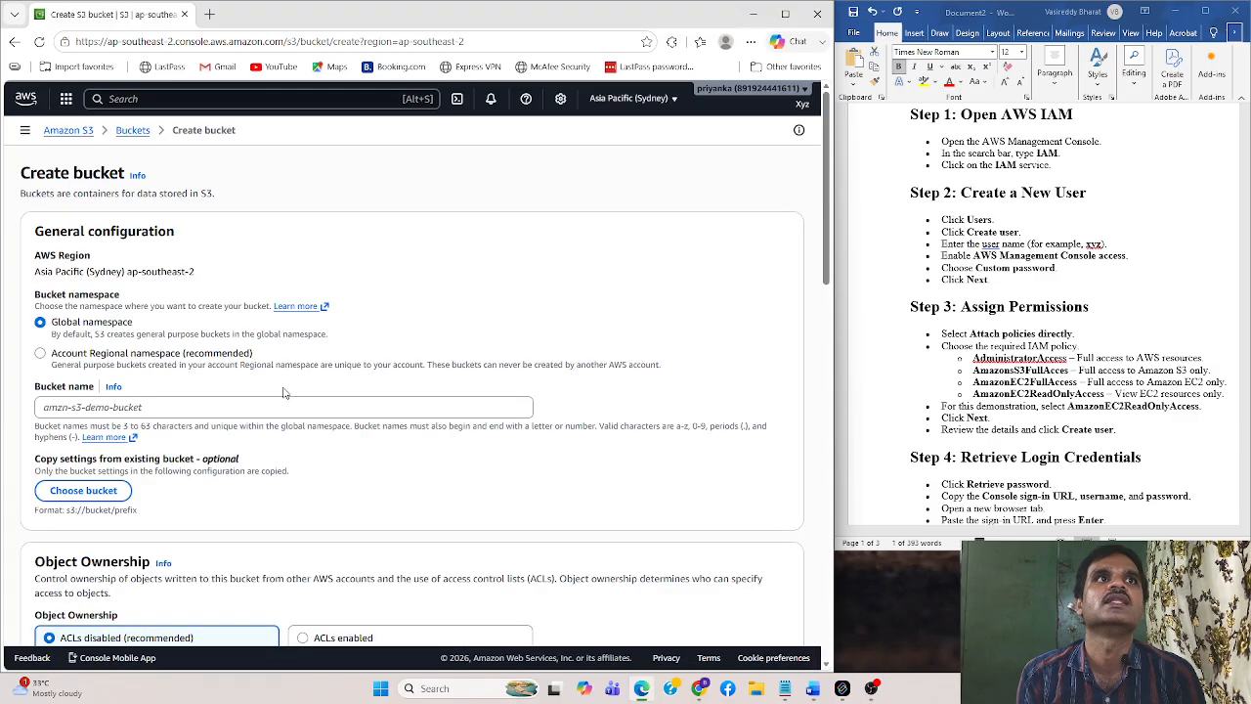
{"action": "left_click", "coordinate": [286, 406]}
{"action": "type", "text": "c"}
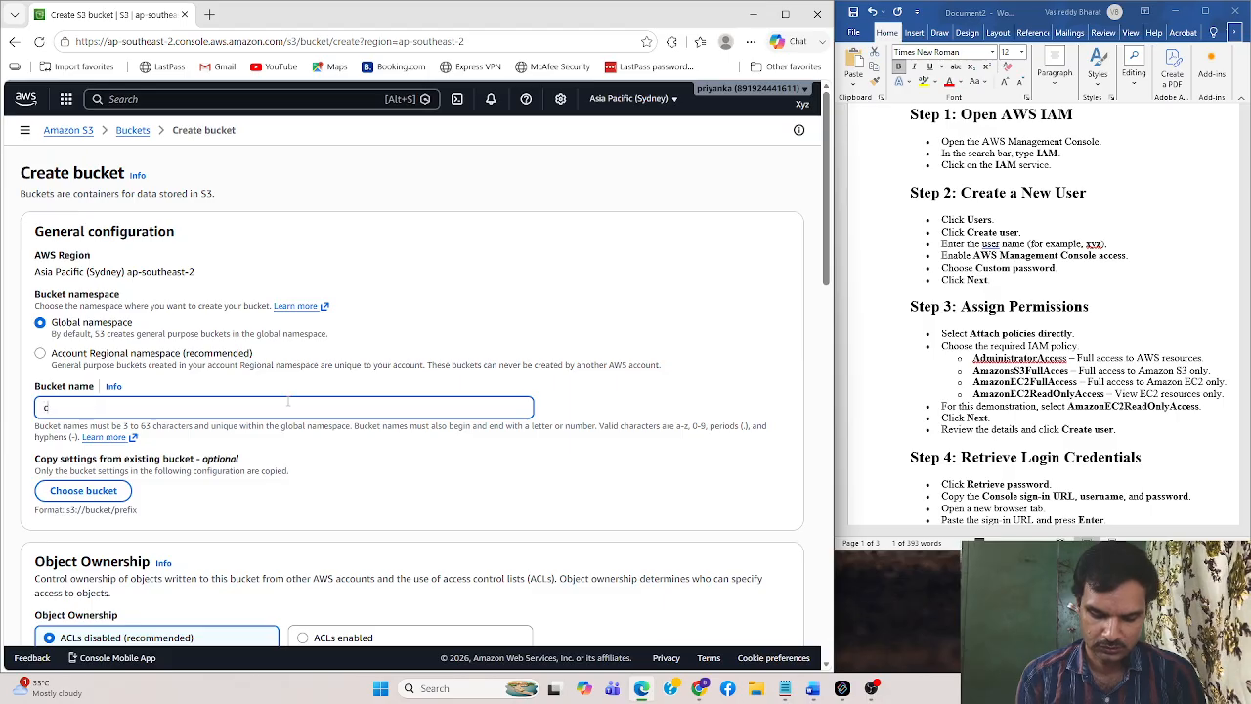
{"action": "type", "text": "hvs"}
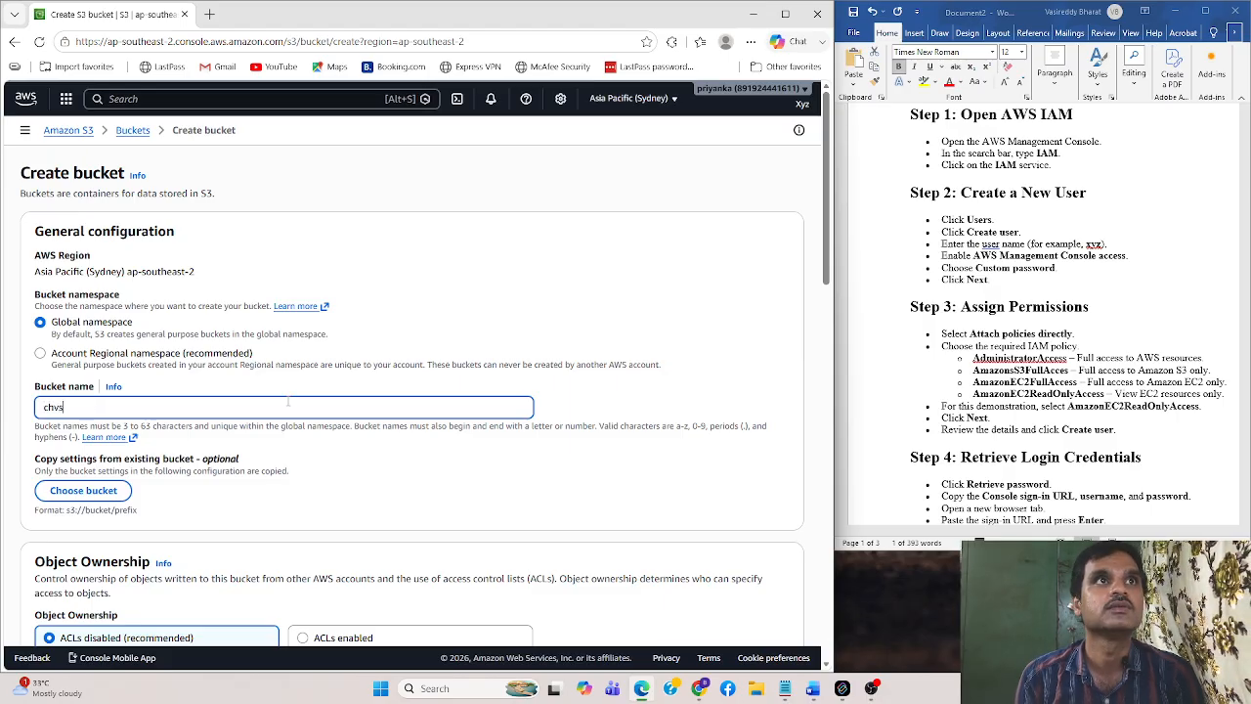
{"action": "type", "text": "1"}
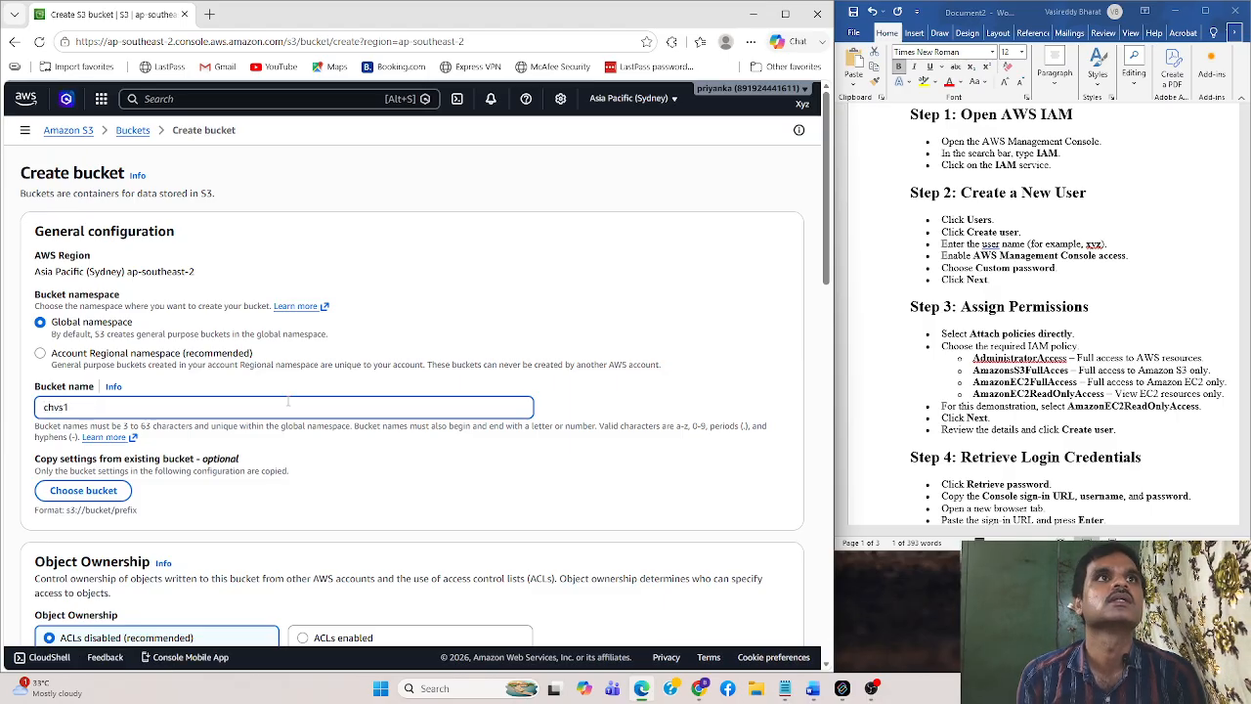
{"action": "scroll", "coordinate": [316, 491], "scroll_direction": "down", "scroll_amount": 8}
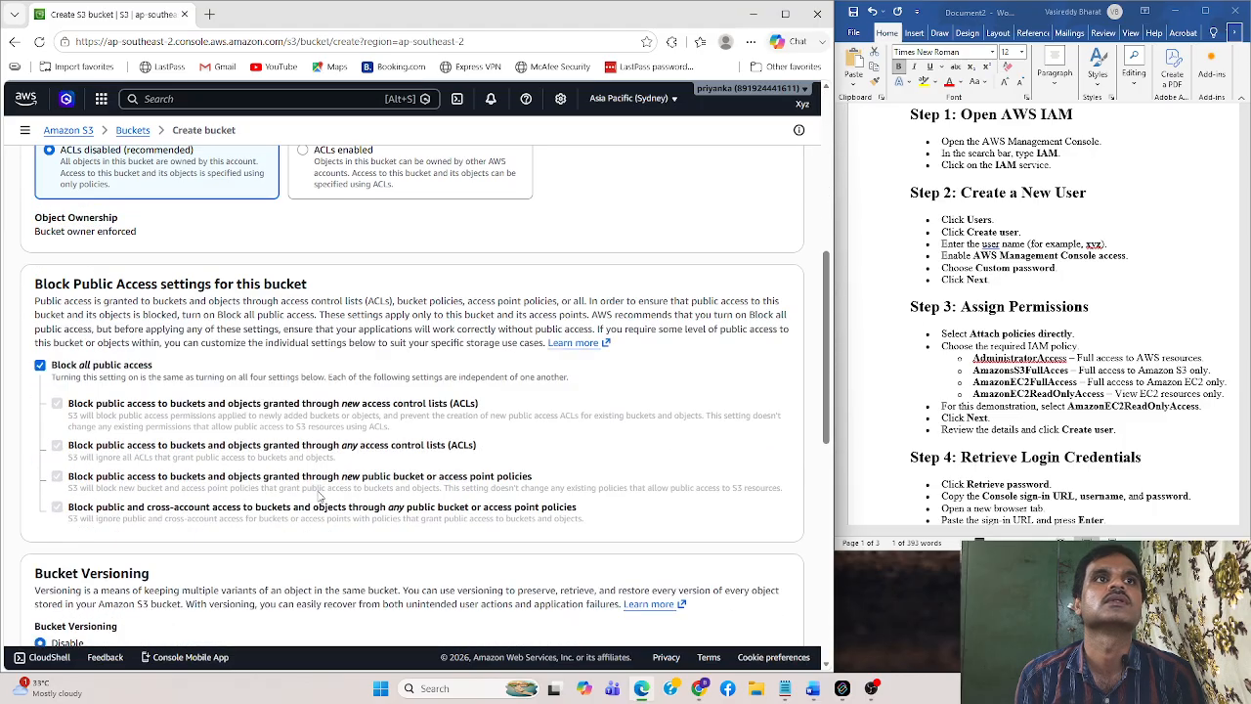
{"action": "scroll", "coordinate": [317, 491], "scroll_direction": "down", "scroll_amount": 4}
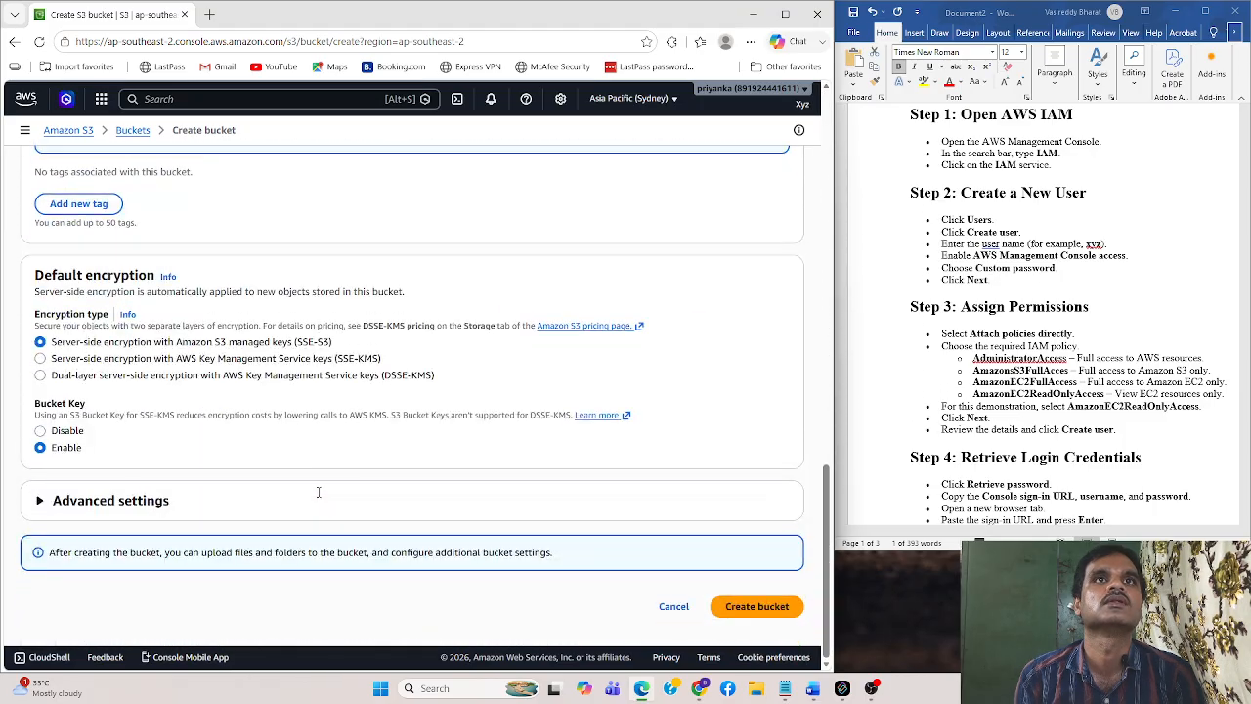
{"action": "left_click", "coordinate": [740, 607]}
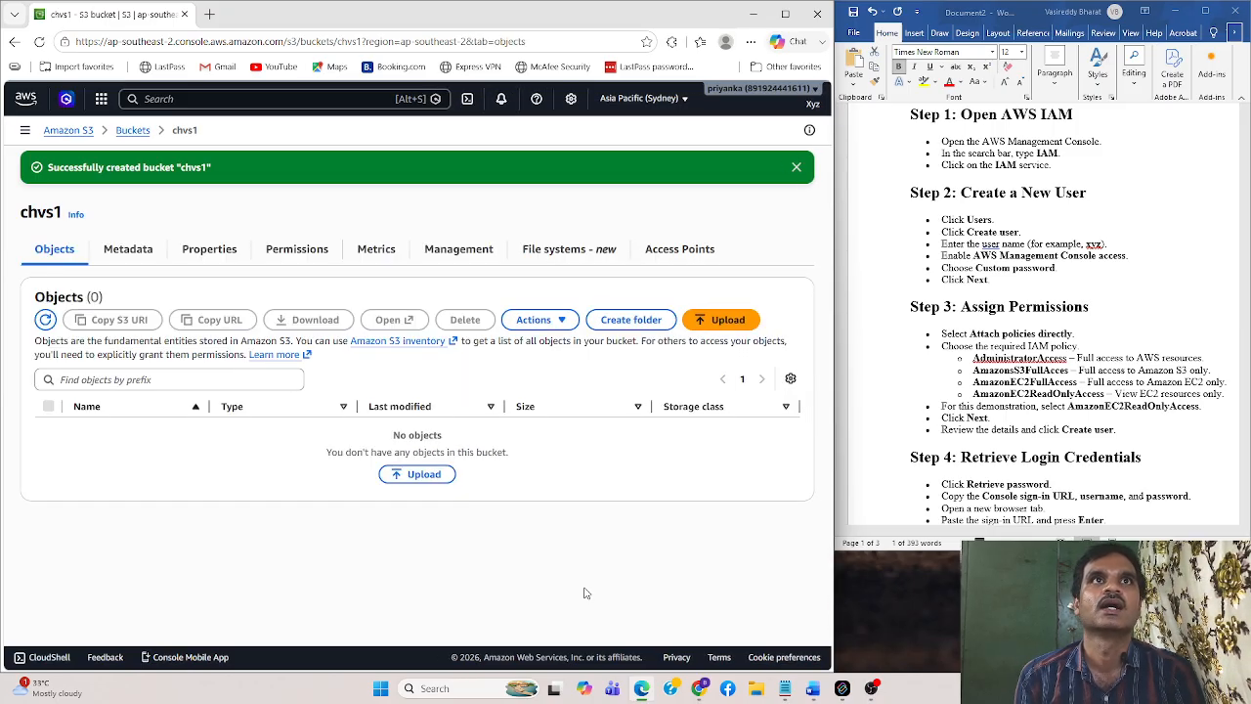
Go back to the Create bucket page with the browser Back button.
{"action": "left_click", "coordinate": [16, 43]}
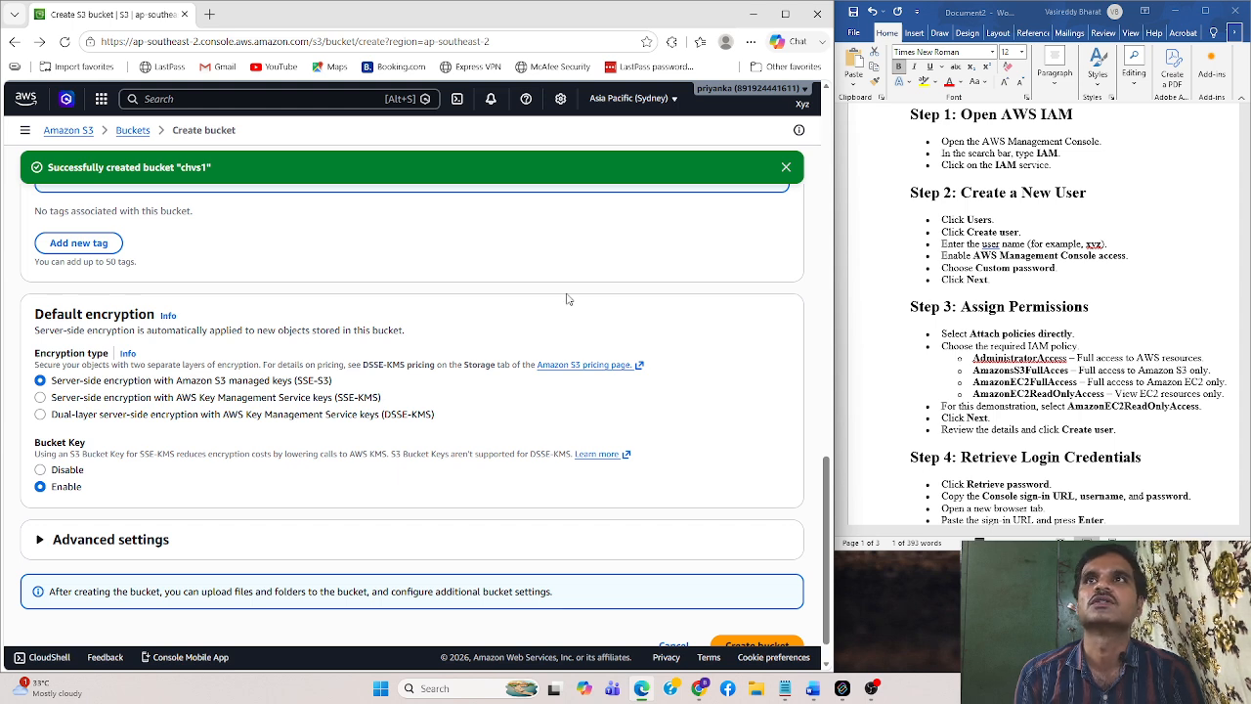
Return to the IAM user's details window showing four attached policies, including AmazonS3FullAccess.
{"action": "mouse_move", "coordinate": [698, 684]}
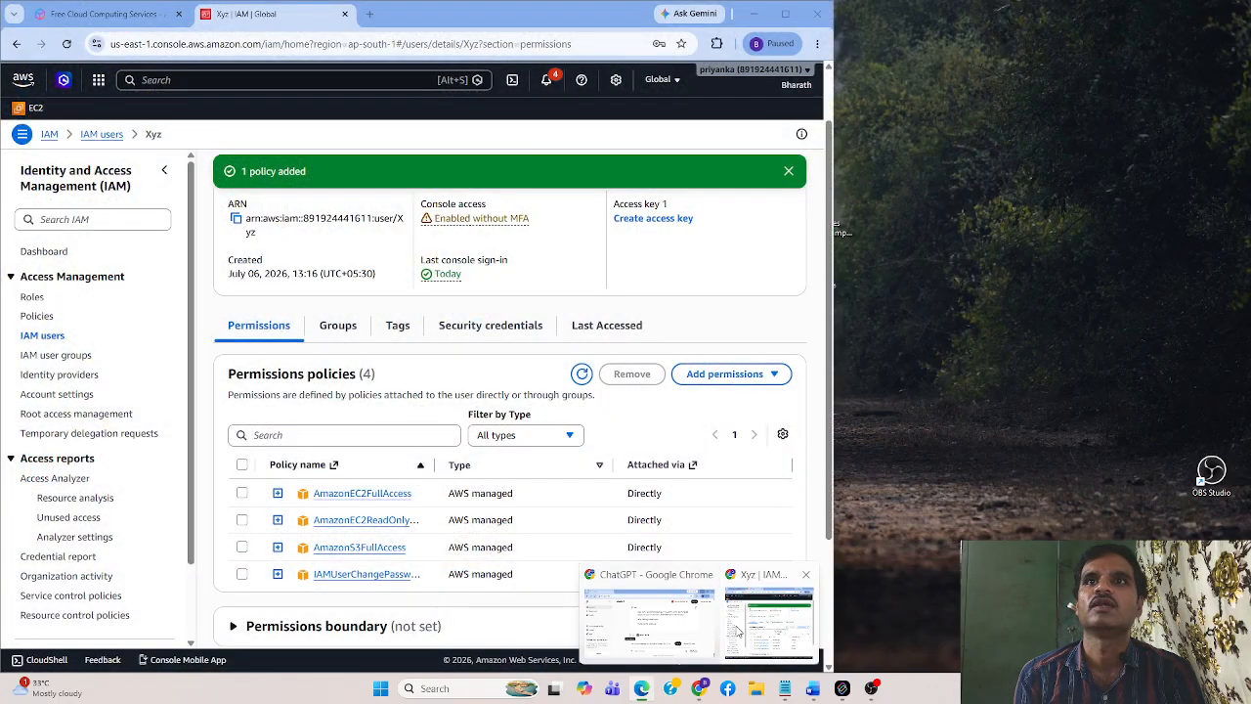
{"action": "left_click", "coordinate": [734, 630]}
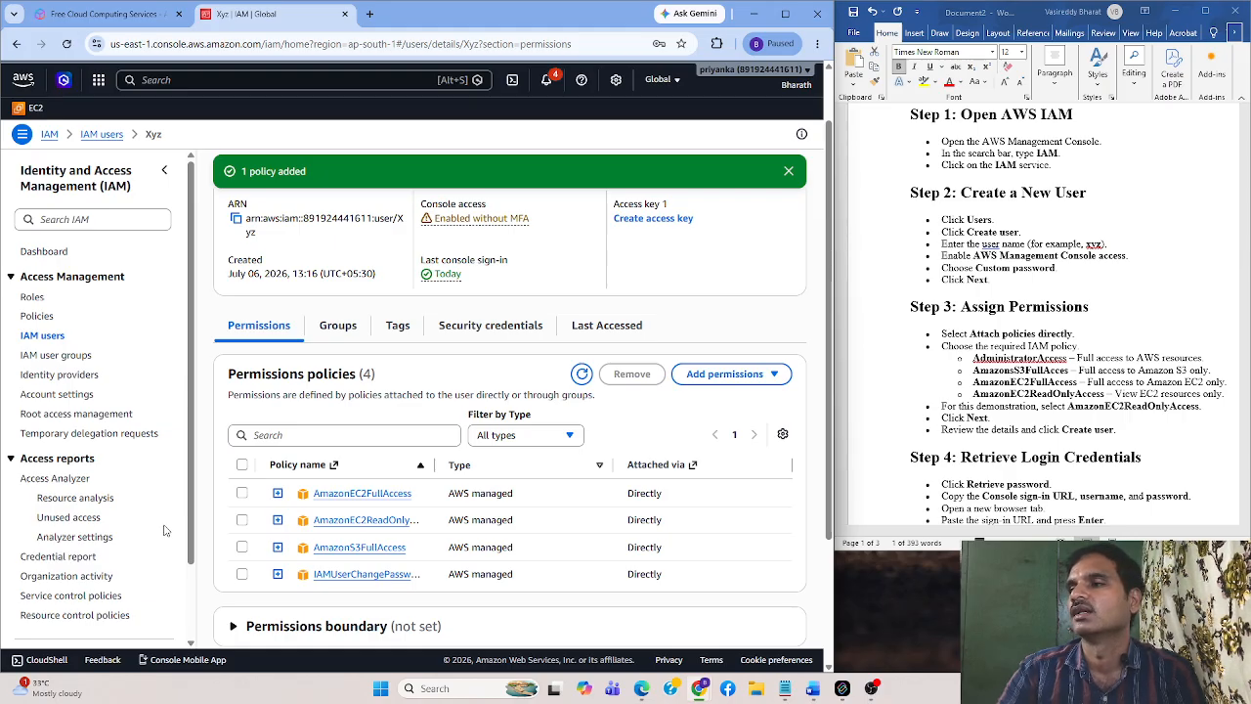
{"action": "left_click", "coordinate": [872, 688]}
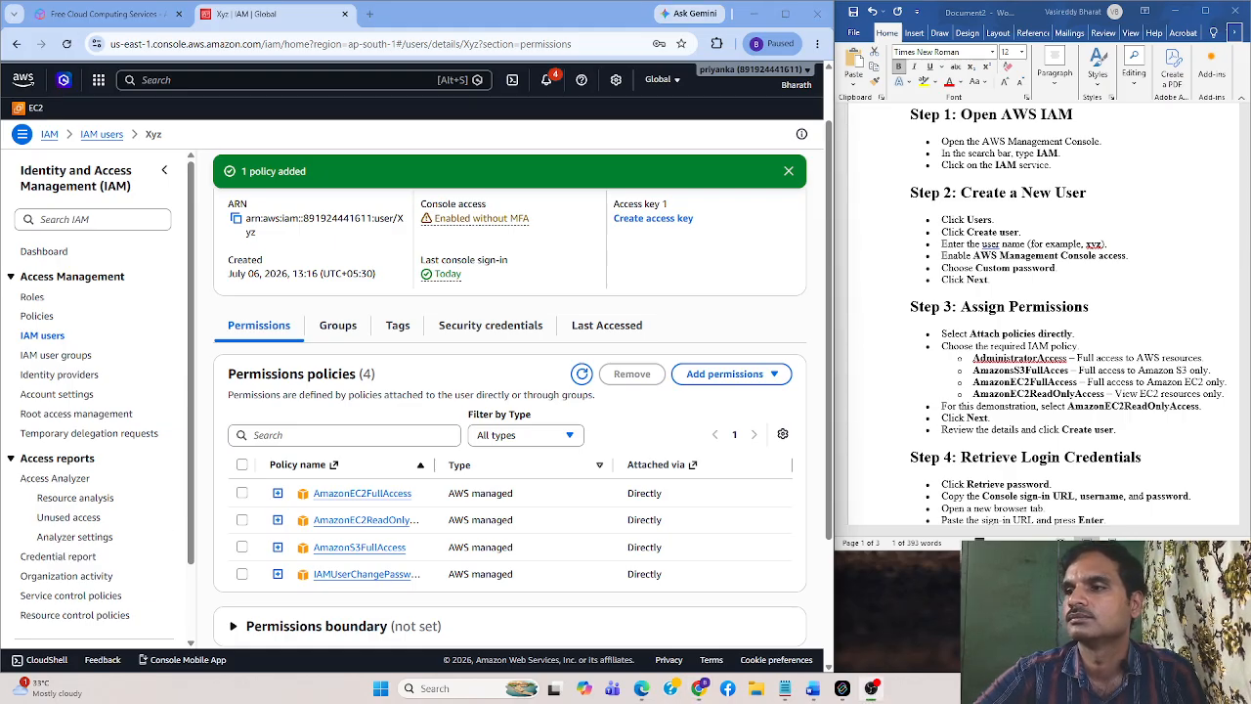